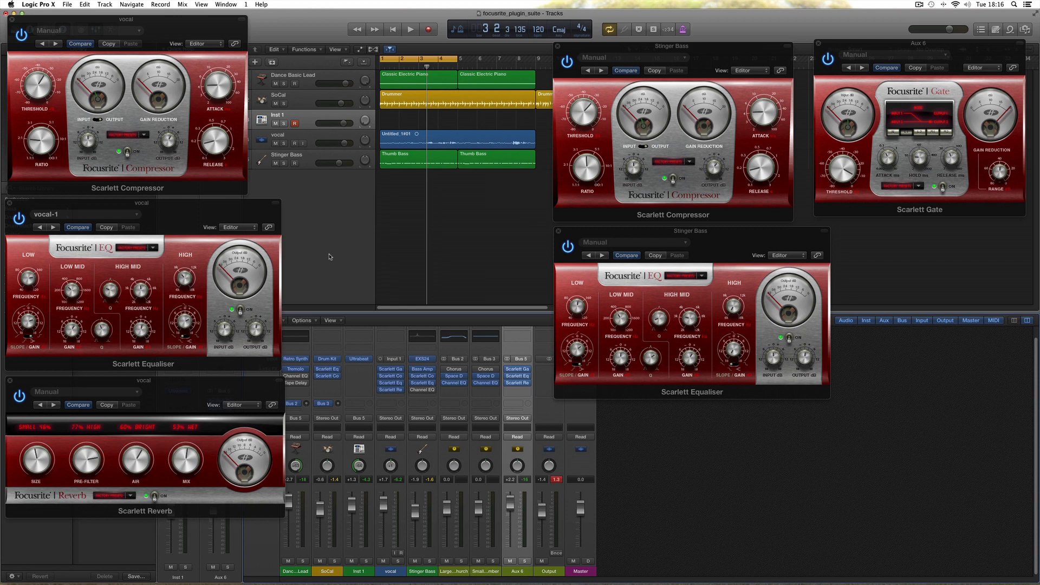
Play the project from the beginning to hear the full mix, and return the playhead to bar 1.
{"action": "left_click", "coordinate": [392, 30]}
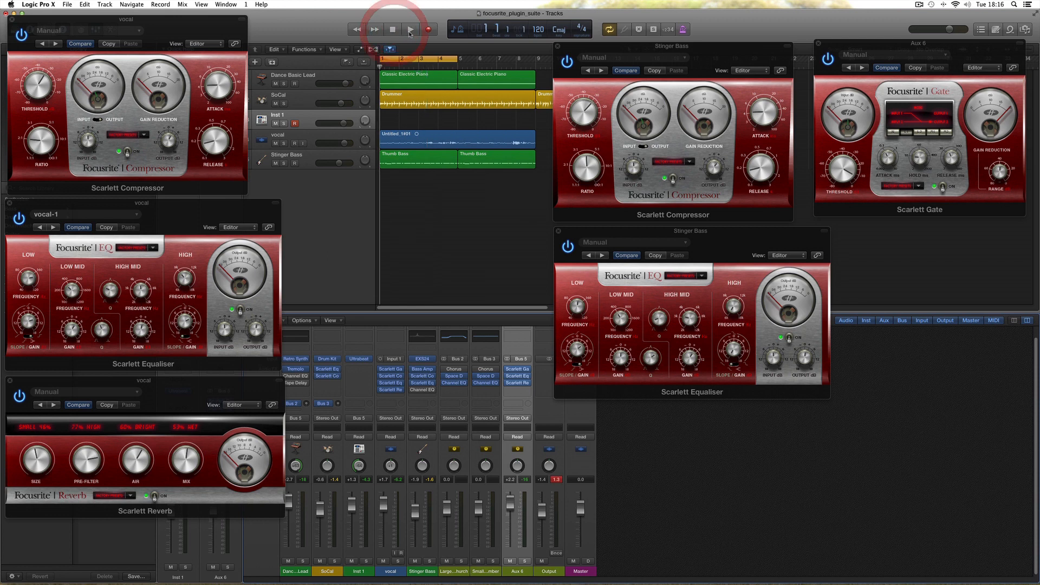
{"action": "left_click", "coordinate": [409, 31]}
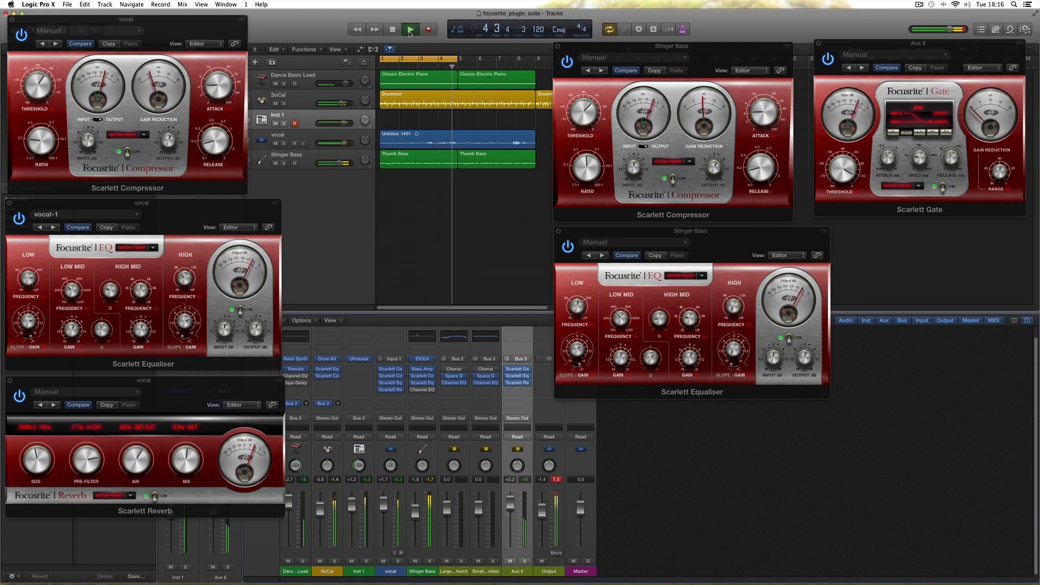
{"action": "left_click", "coordinate": [397, 30]}
{"action": "left_click", "coordinate": [397, 31]}
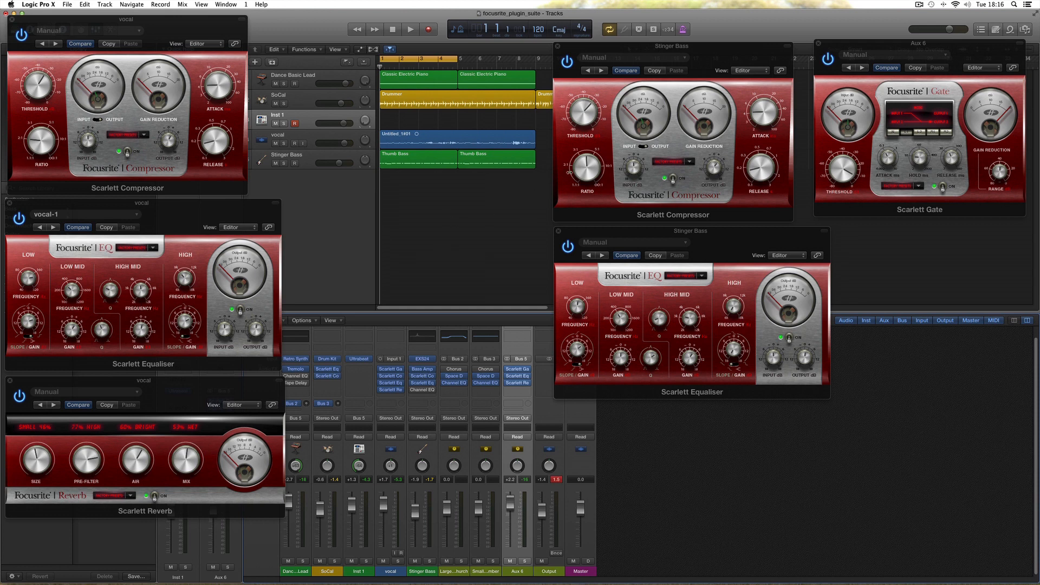
Bring the open Scarlett Compressor, Equaliser, Gate and Reverb plug-in windows to the front one after another, ending on the Stinger Bass compressor.
{"action": "left_click", "coordinate": [620, 48]}
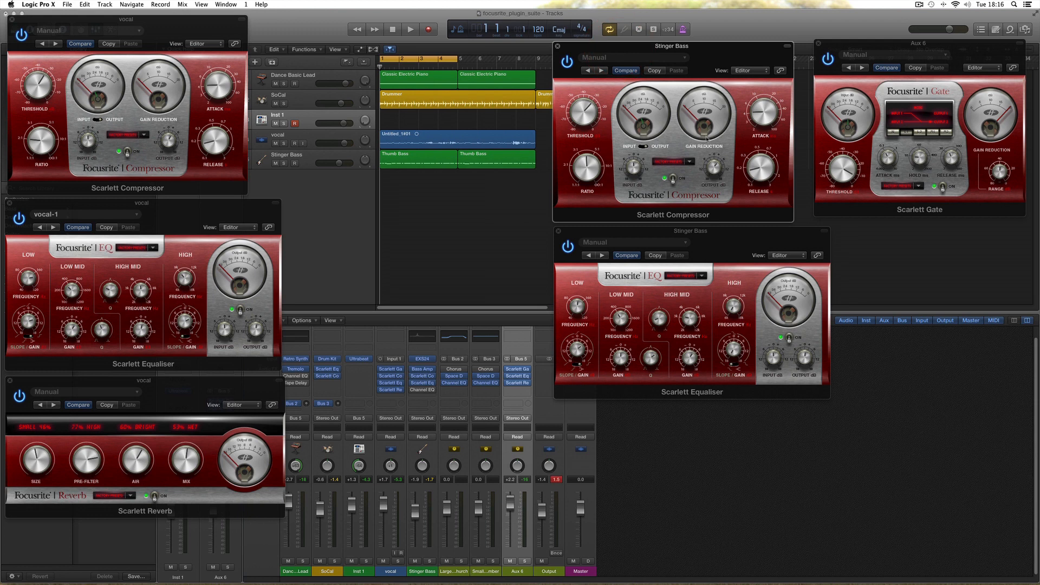
{"action": "left_click", "coordinate": [703, 238]}
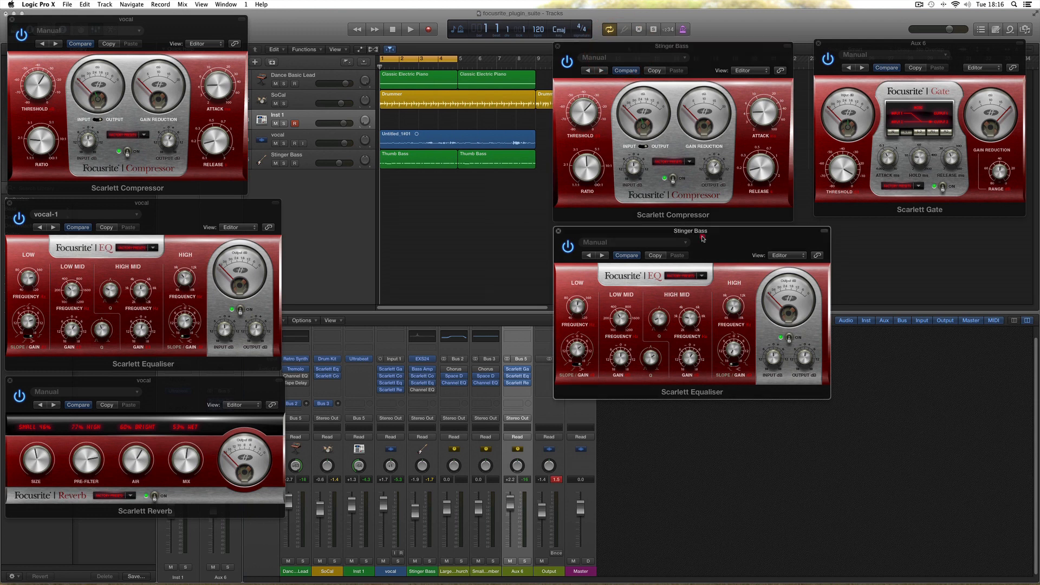
{"action": "left_click", "coordinate": [845, 45]}
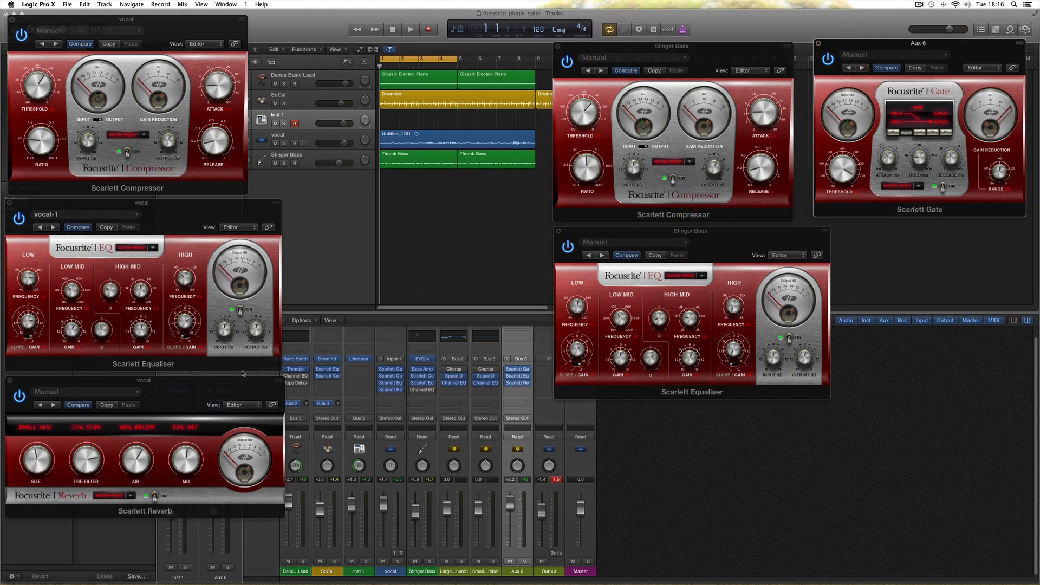
{"action": "left_click", "coordinate": [227, 386]}
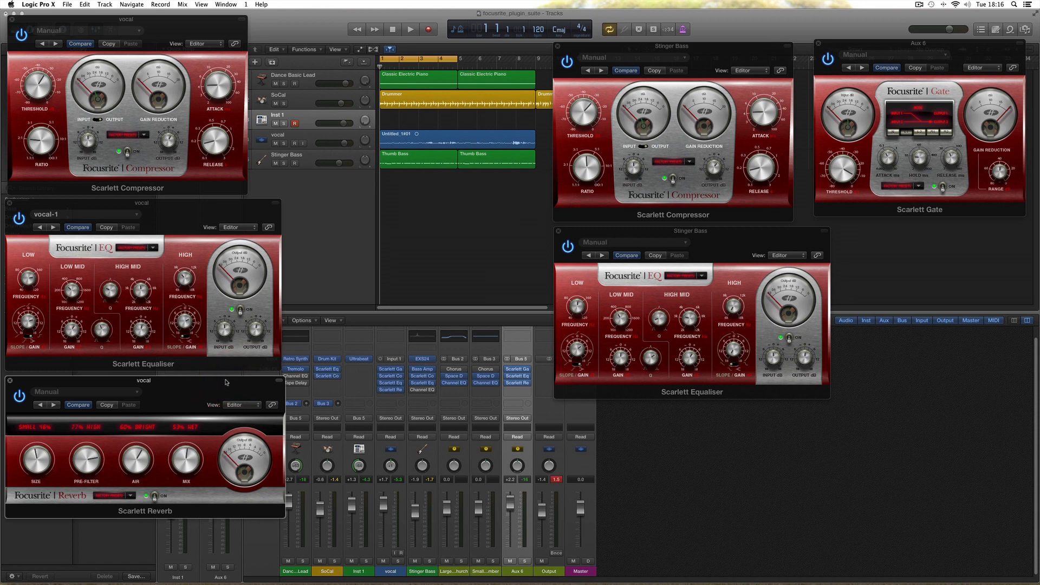
{"action": "left_click", "coordinate": [589, 50]}
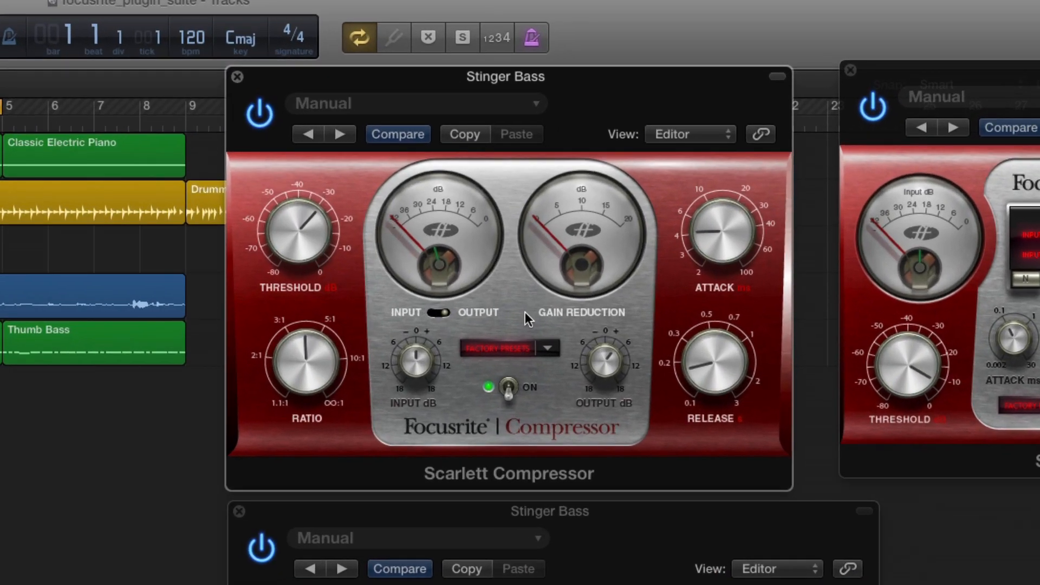
Examine the Stinger Bass compressor's factory presets and its options for loading and saving settings.
{"action": "left_click", "coordinate": [681, 149]}
{"action": "left_click", "coordinate": [549, 351]}
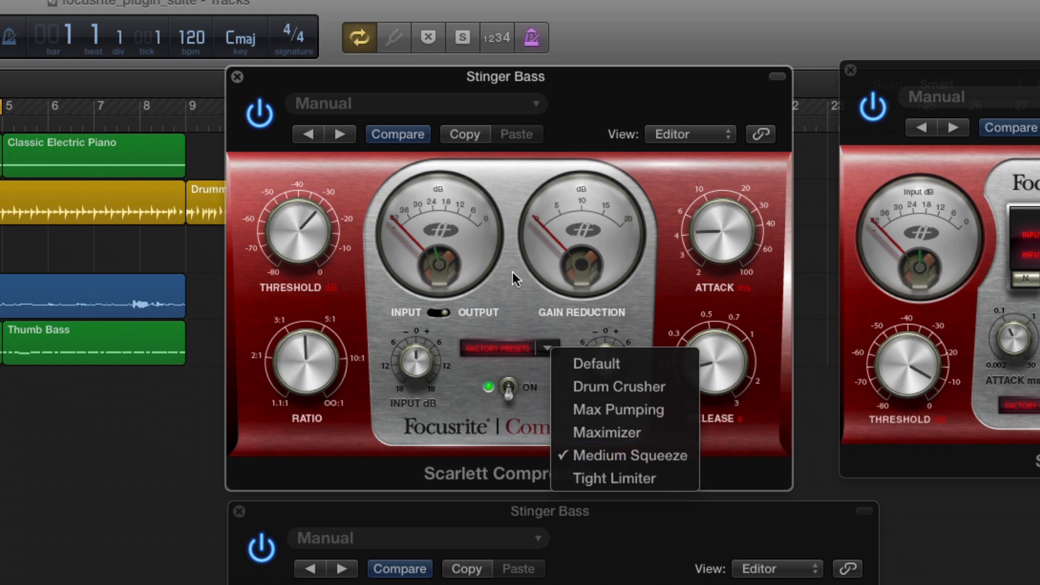
{"action": "left_click", "coordinate": [383, 106]}
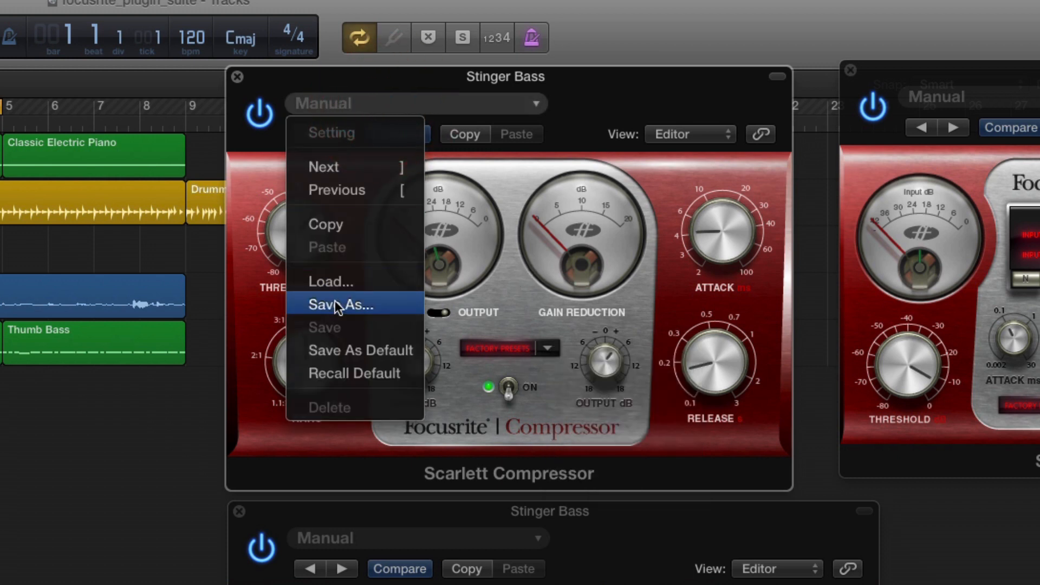
{"action": "left_click", "coordinate": [512, 304]}
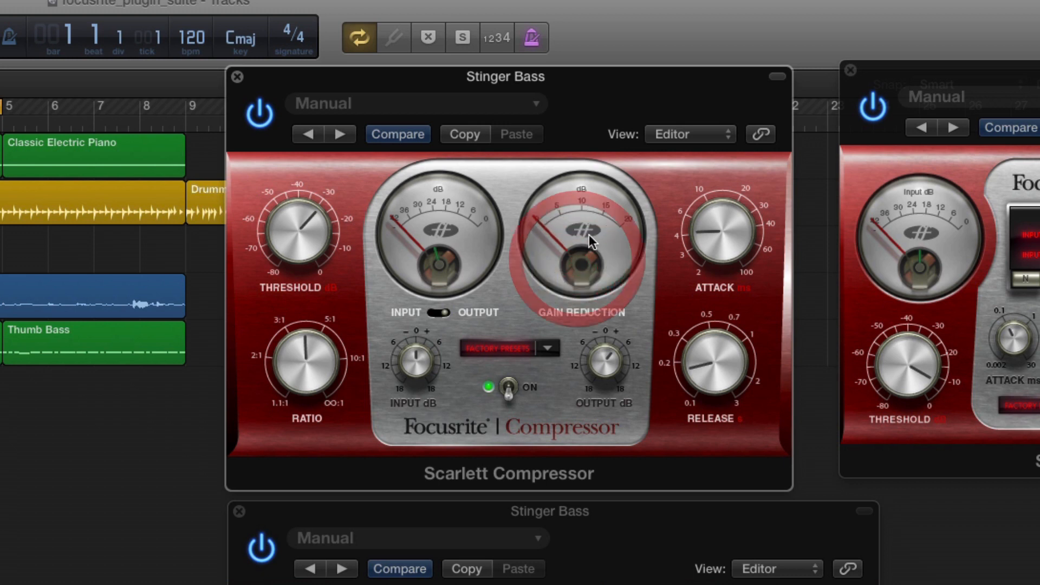
Switch the Stinger Bass compressor's level meter back and forth between input and output.
{"action": "left_click", "coordinate": [430, 282]}
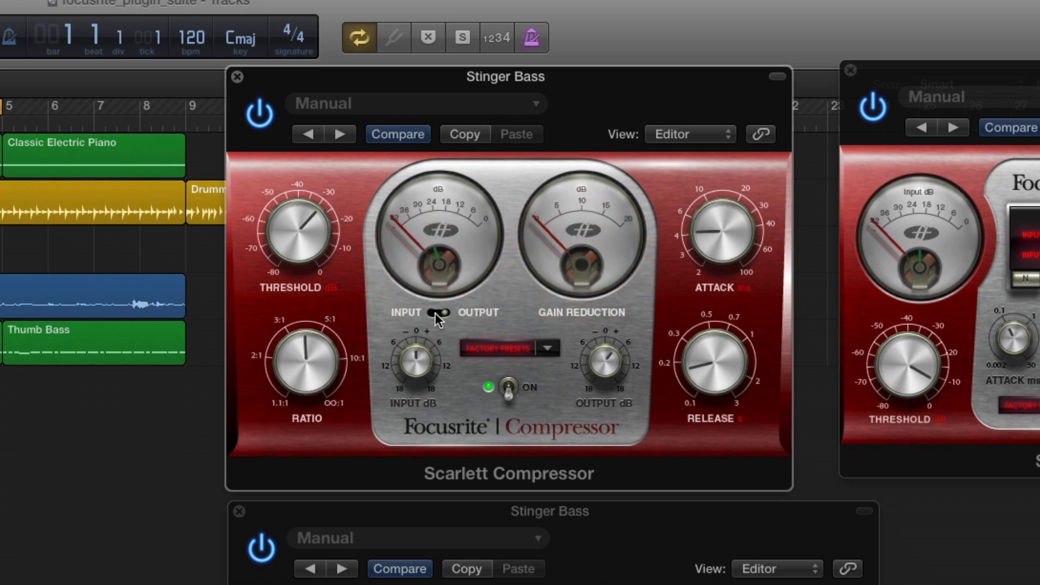
{"action": "left_click", "coordinate": [437, 313]}
{"action": "left_click", "coordinate": [446, 313]}
{"action": "left_click", "coordinate": [437, 253]}
{"action": "left_click", "coordinate": [439, 312]}
{"action": "left_click", "coordinate": [443, 314]}
Play the Stinger Bass track in solo and compare its sound with the compressor bypassed and active.
{"action": "left_click", "coordinate": [2, 343]}
{"action": "key", "text": "space"}
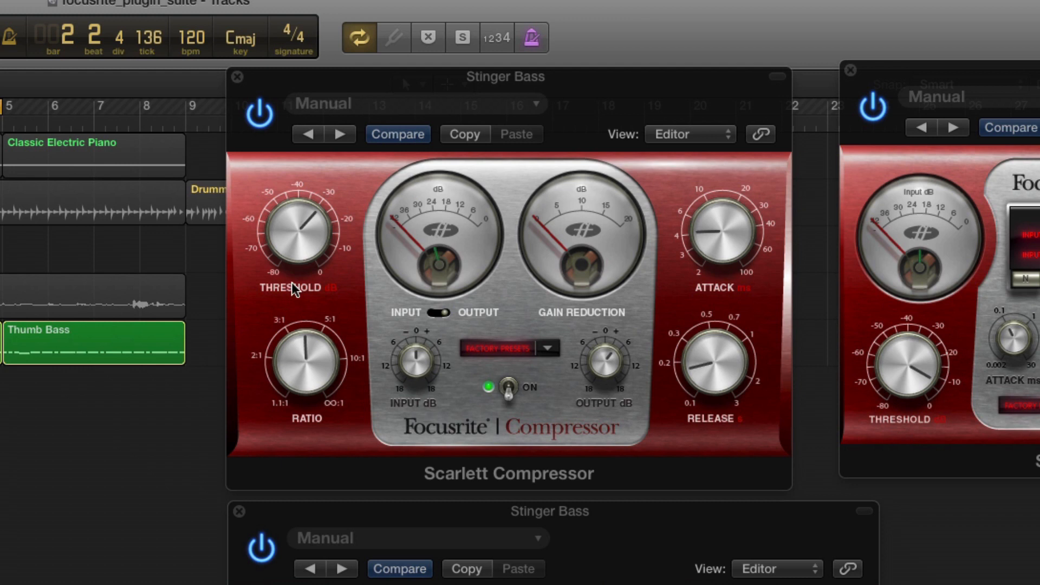
{"action": "left_click", "coordinate": [259, 113]}
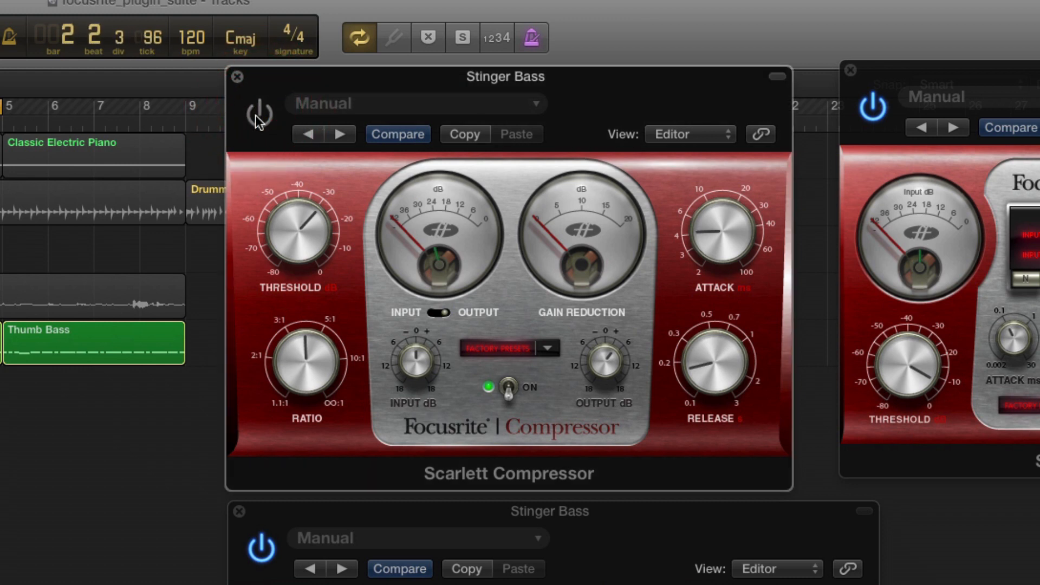
{"action": "left_click", "coordinate": [257, 115]}
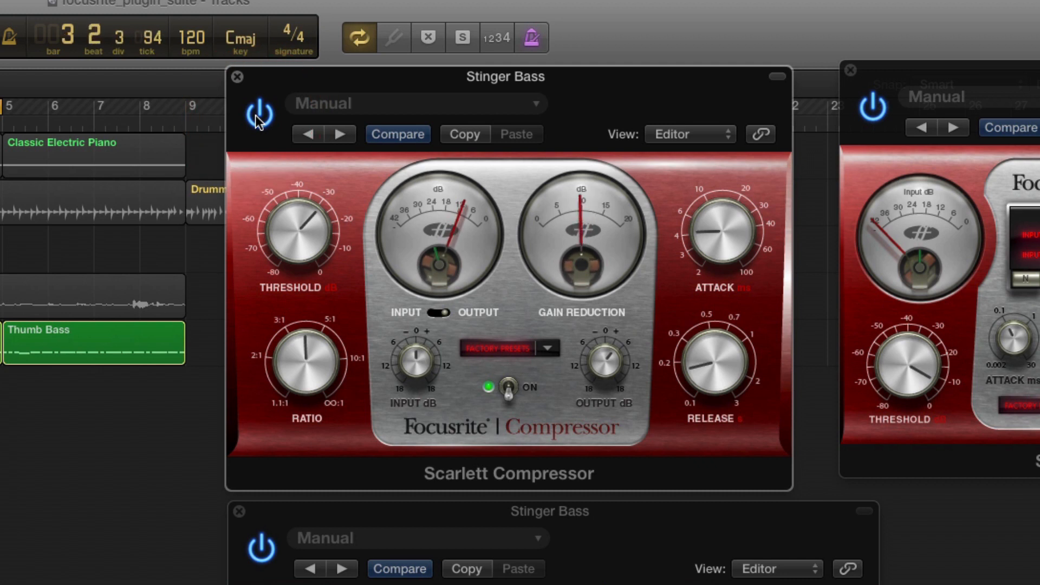
{"action": "left_click", "coordinate": [257, 115]}
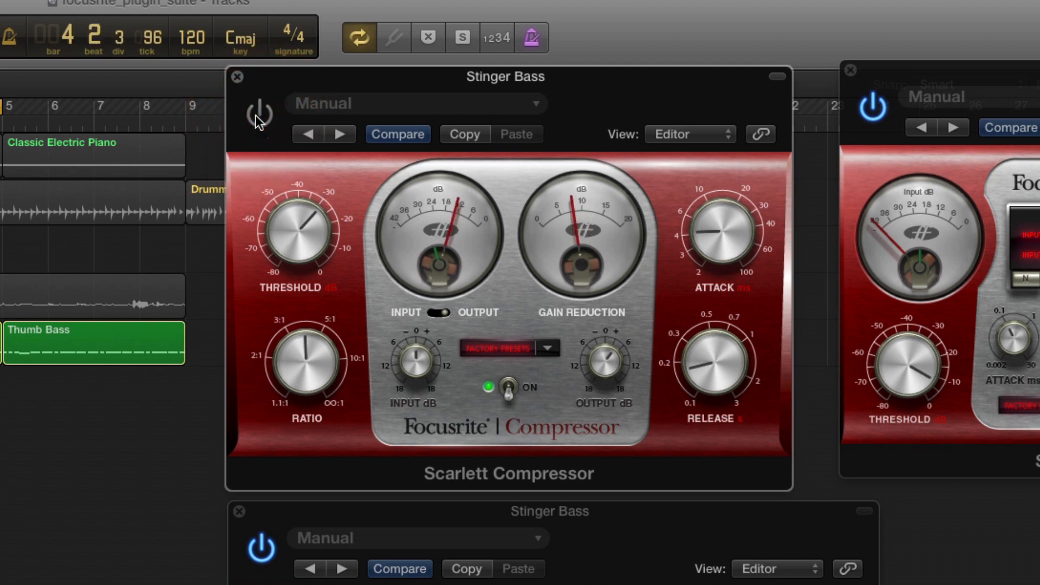
{"action": "left_click", "coordinate": [258, 114]}
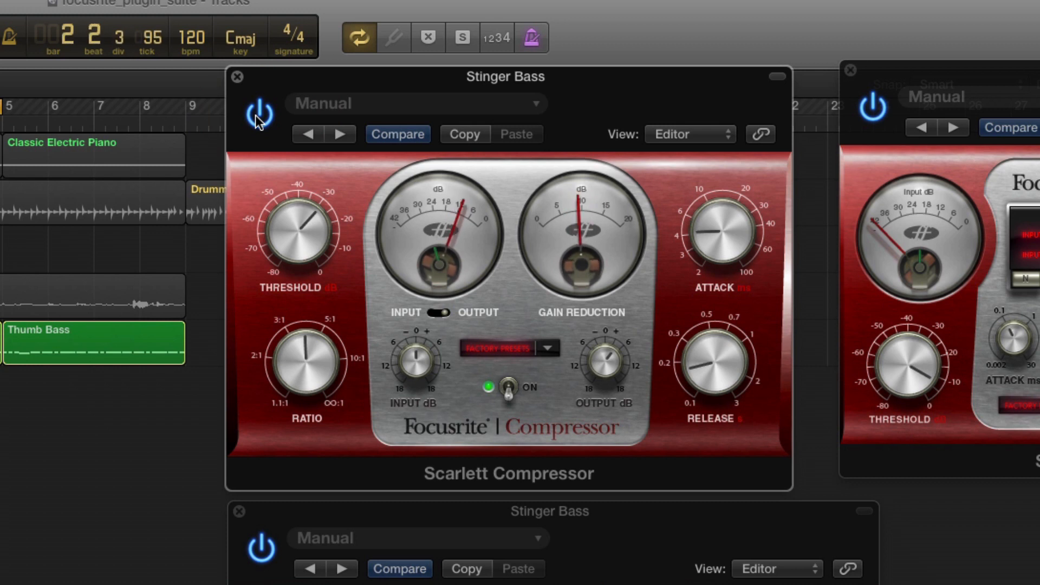
Try the Drum Crusher preset on the Stinger Bass compressor, raising its threshold and output level during playback.
{"action": "left_click", "coordinate": [545, 349]}
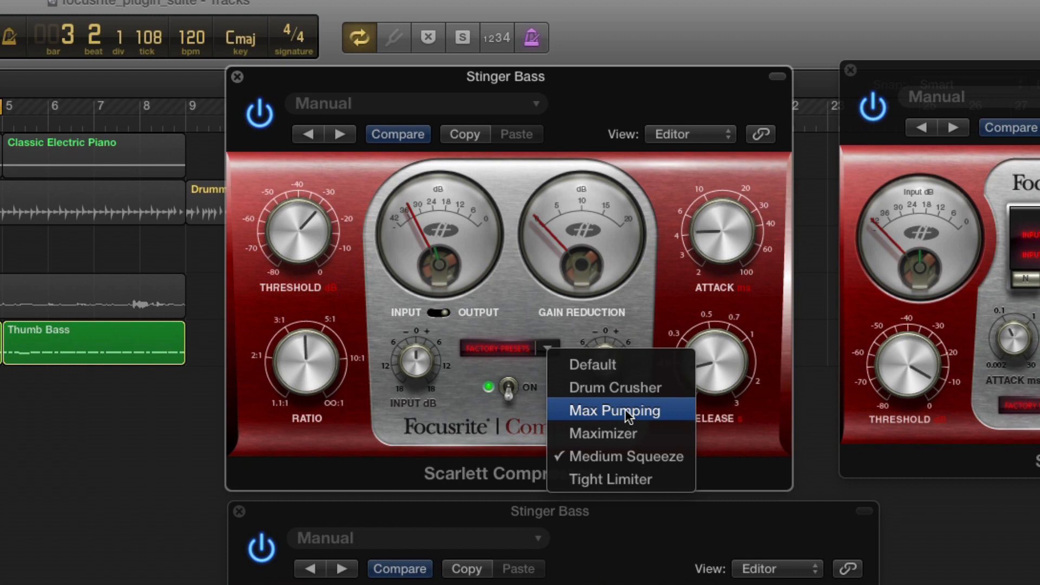
{"action": "left_click", "coordinate": [624, 394]}
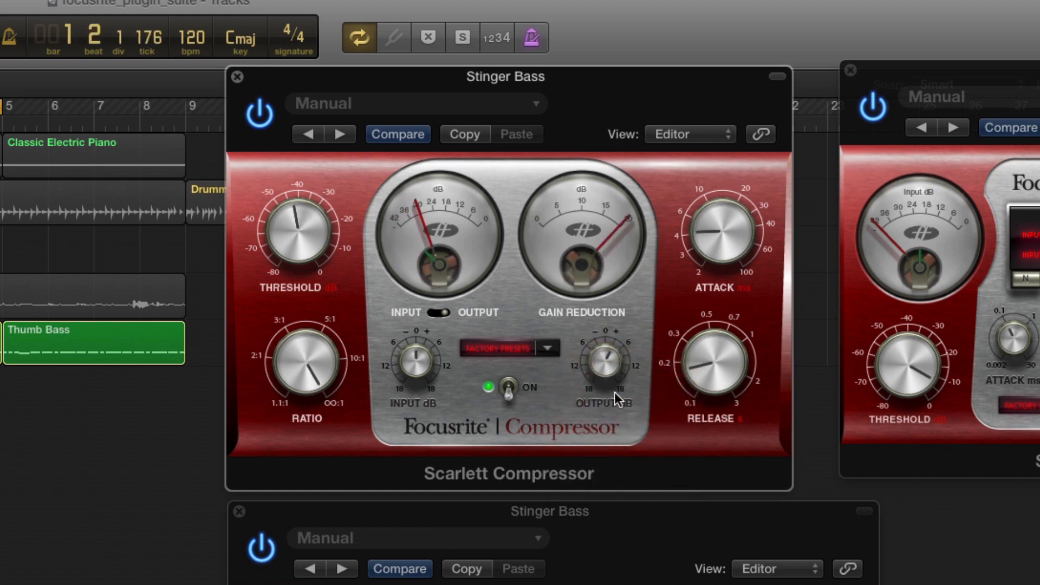
{"action": "left_click_drag", "start_coordinate": [318, 241], "coordinate": [315, 211]}
{"action": "left_click_drag", "start_coordinate": [596, 361], "coordinate": [599, 357]}
{"action": "left_click_drag", "start_coordinate": [307, 253], "coordinate": [307, 243]}
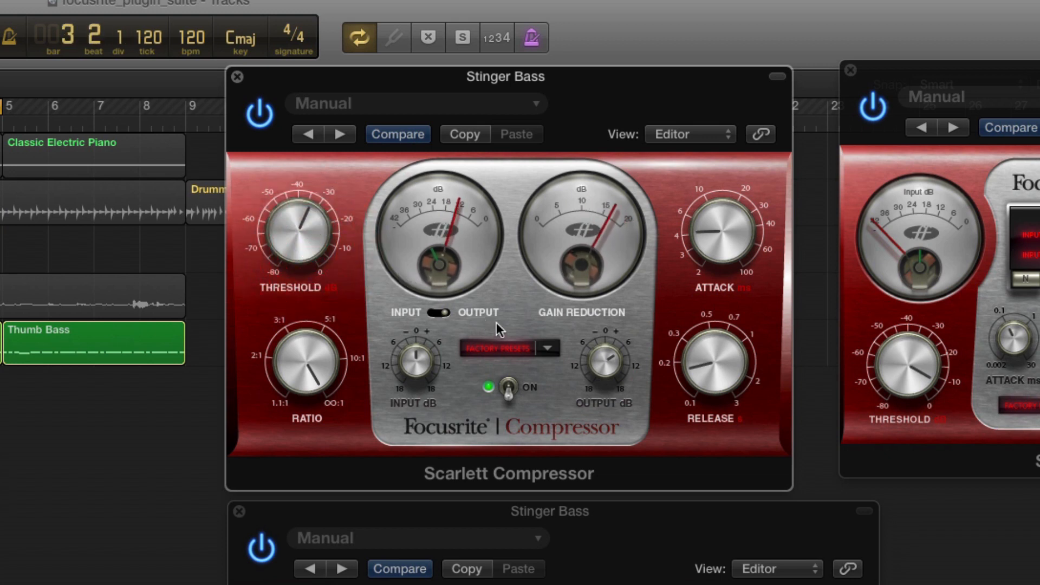
Try the Max Pumping preset on the Stinger Bass compressor, raising the output and bringing the threshold up to about -20 dB.
{"action": "left_click_drag", "start_coordinate": [547, 347], "coordinate": [599, 402]}
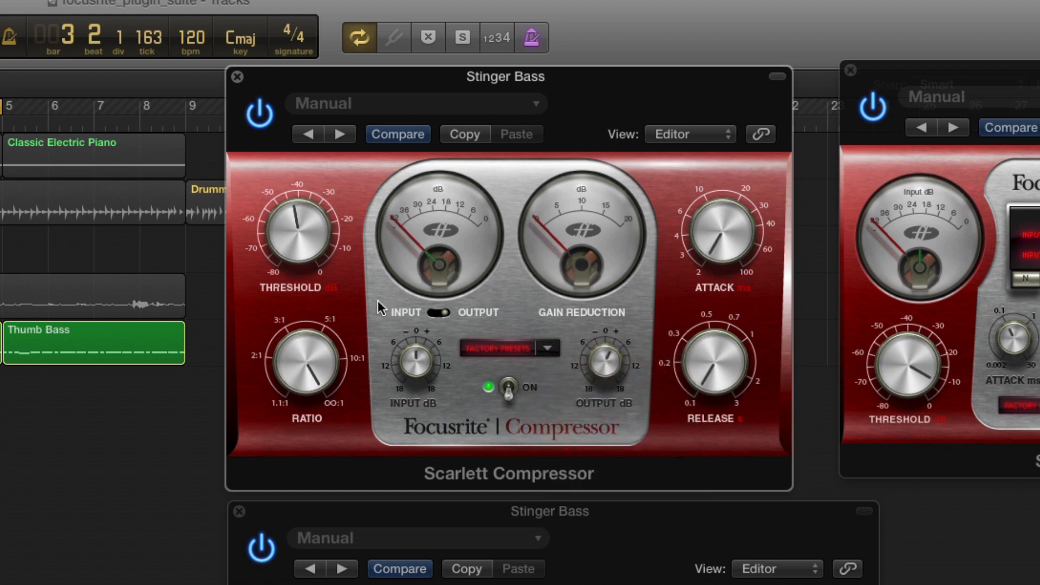
{"action": "left_click_drag", "start_coordinate": [600, 366], "coordinate": [600, 366]}
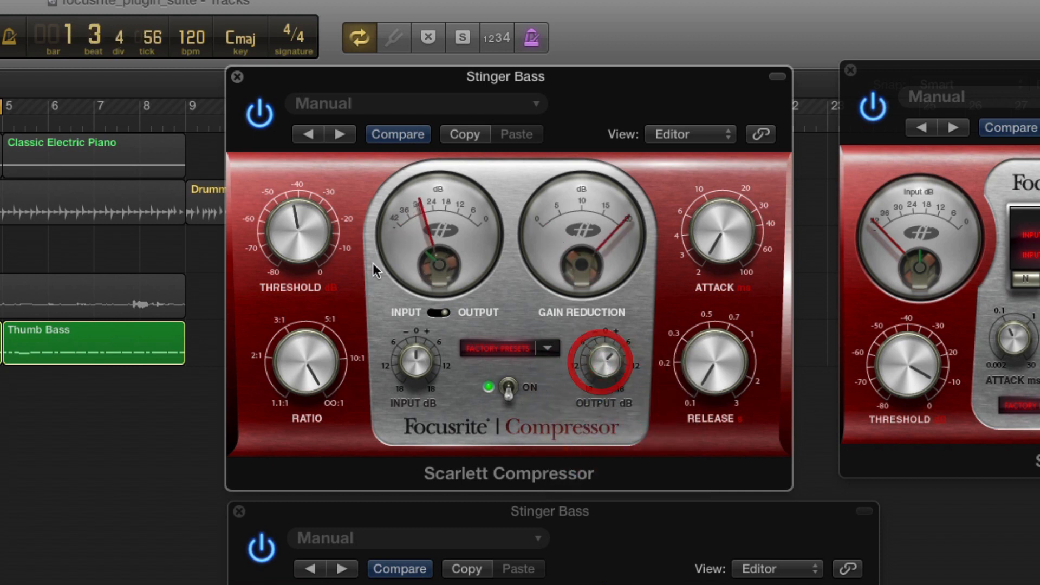
{"action": "left_click_drag", "start_coordinate": [311, 235], "coordinate": [313, 219]}
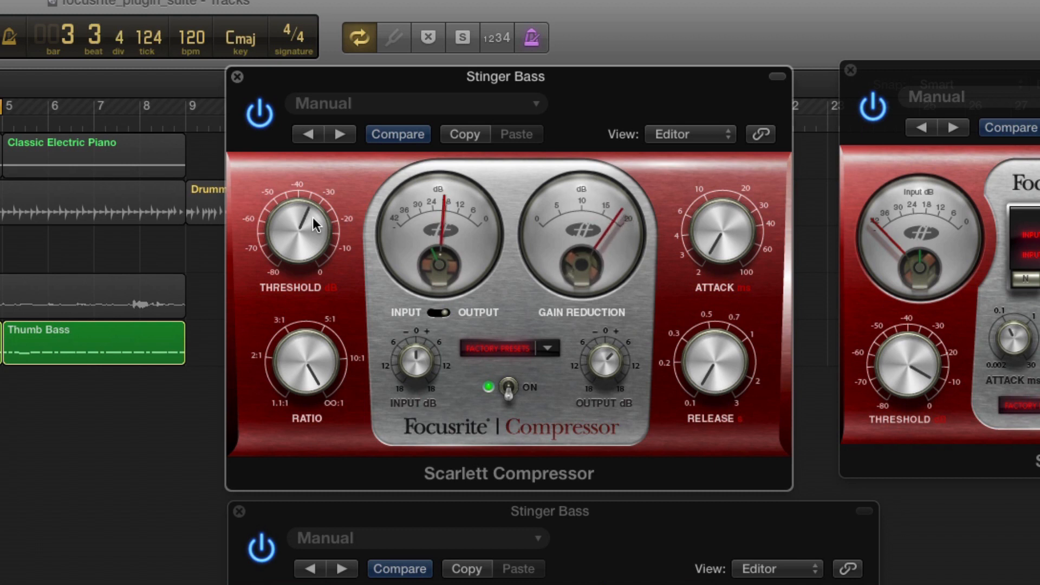
{"action": "left_click_drag", "start_coordinate": [321, 249], "coordinate": [322, 220]}
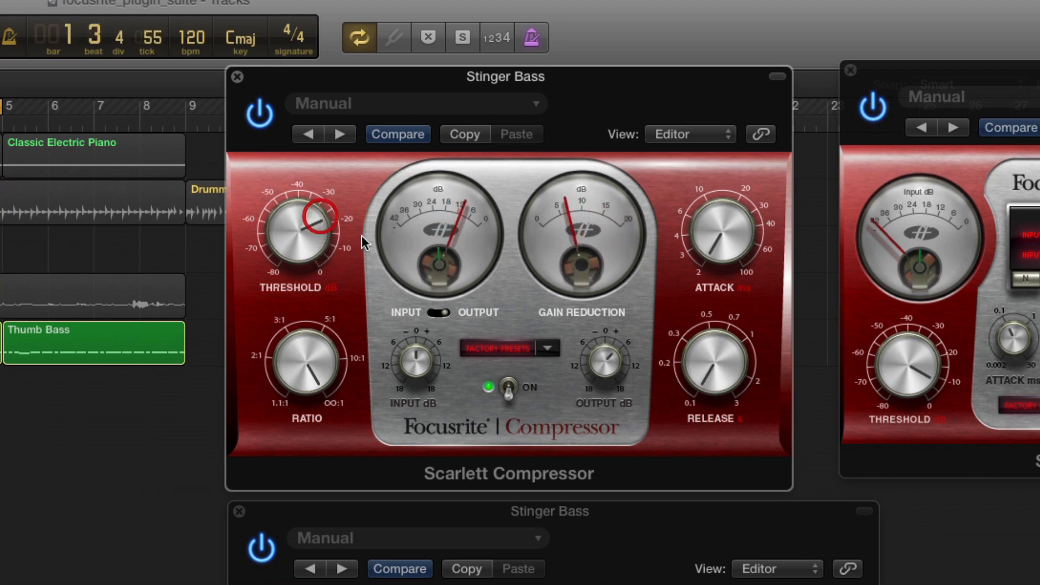
Load the Tight Limiter preset on the Stinger Bass compressor, compare it with the bypassed sound, and leave the compressor bypassed.
{"action": "left_click", "coordinate": [548, 347]}
{"action": "left_click", "coordinate": [631, 472]}
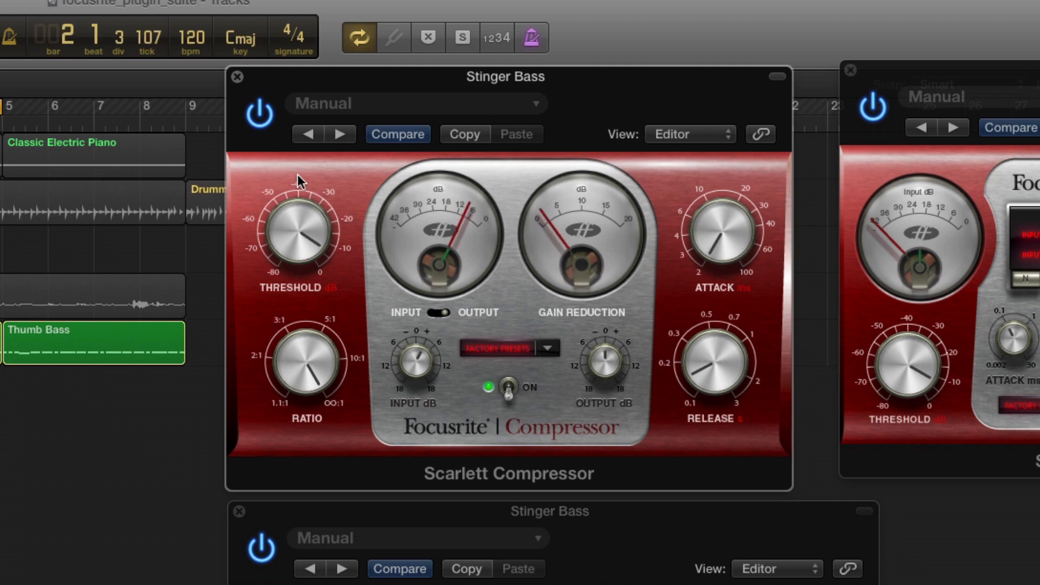
{"action": "left_click", "coordinate": [263, 125]}
{"action": "left_click", "coordinate": [266, 125]}
{"action": "left_click", "coordinate": [301, 229]}
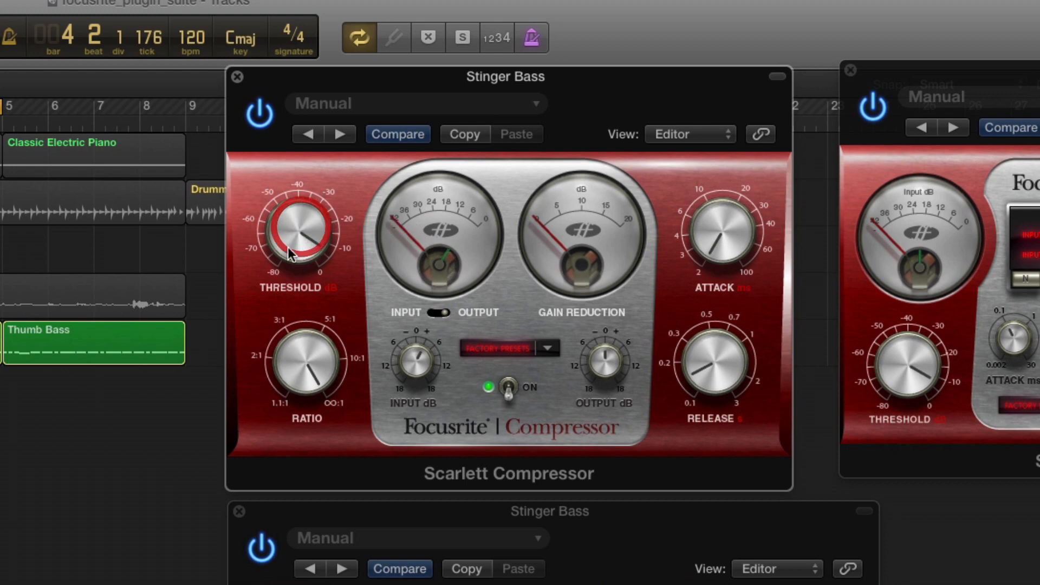
{"action": "left_click", "coordinate": [266, 111]}
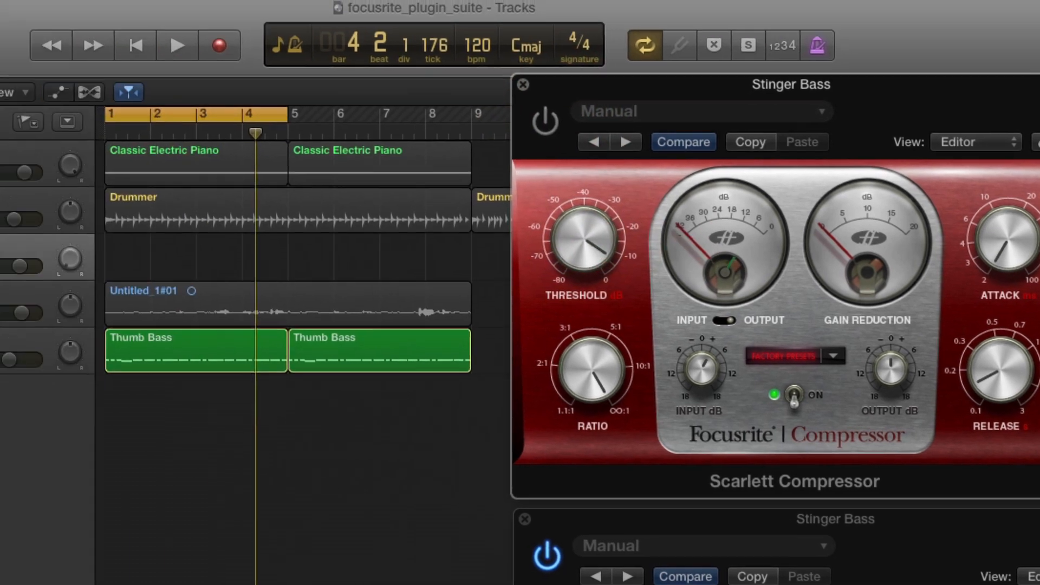
Solo the vocal track instead of Stinger Bass and play the vocal through its compressor.
{"action": "left_click", "coordinate": [627, 318]}
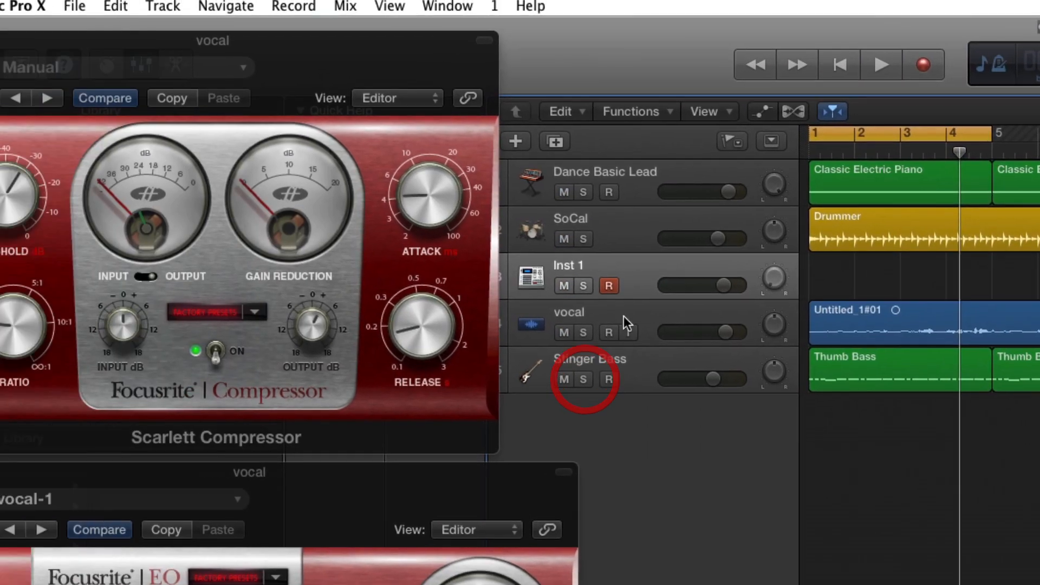
{"action": "left_click", "coordinate": [666, 335]}
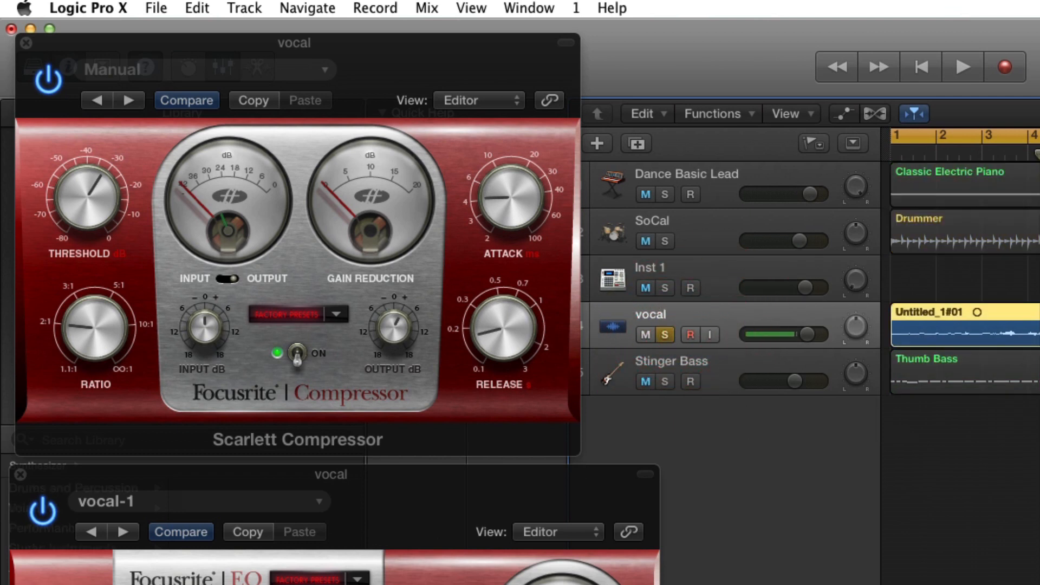
{"action": "key", "text": "space"}
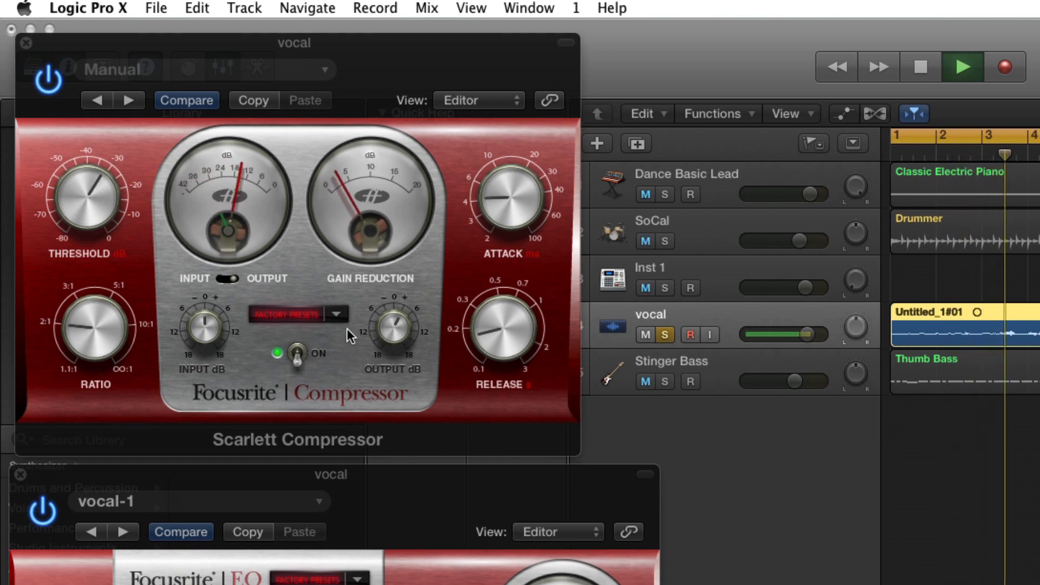
{"action": "key", "text": "space"}
Load the Maximizer factory preset on the vocal compressor and start playback.
{"action": "left_click", "coordinate": [336, 314]}
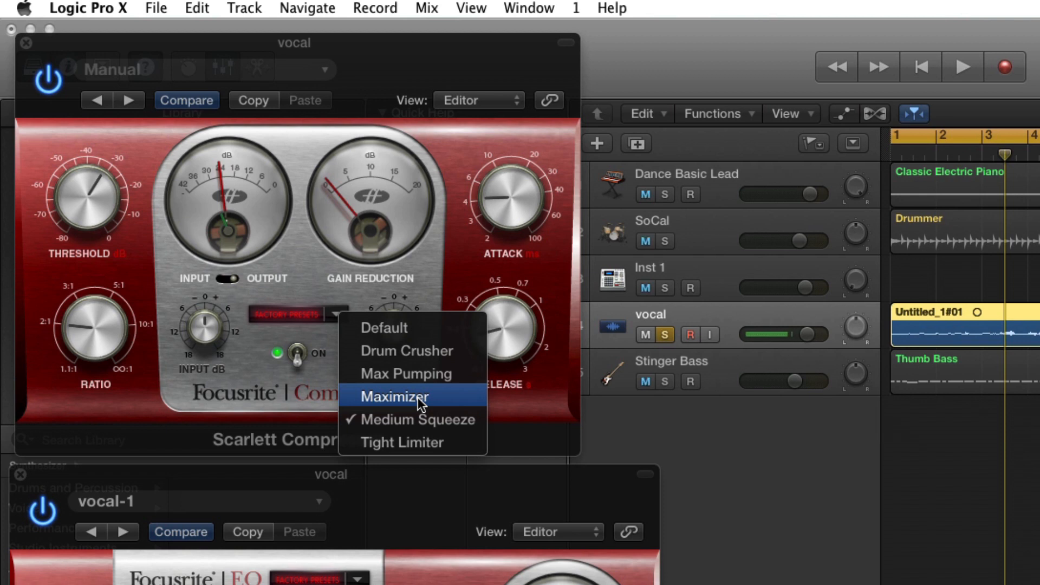
{"action": "left_click", "coordinate": [396, 396]}
{"action": "key", "text": "space"}
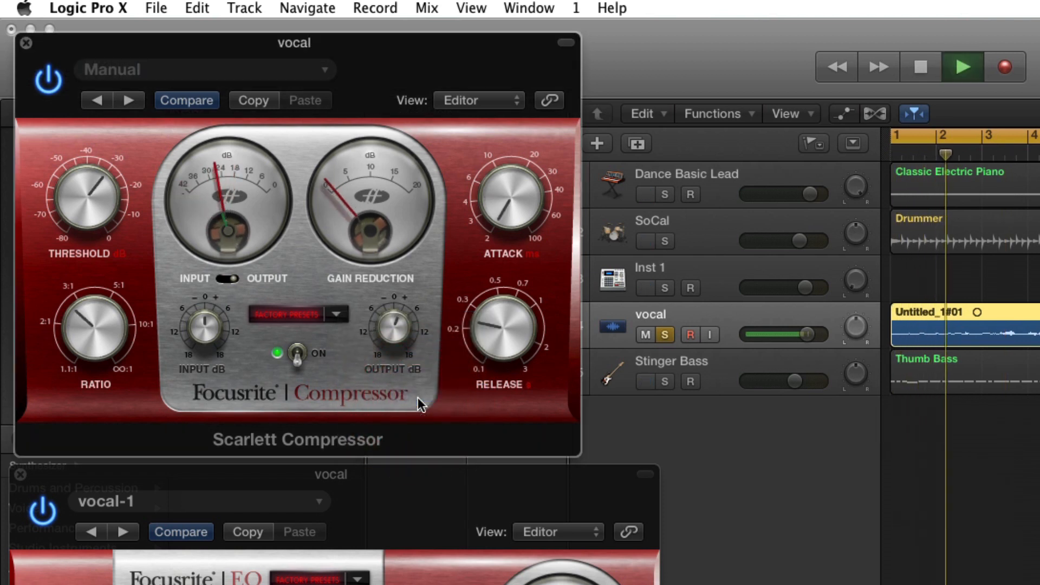
Raise the vocal compressor's attack and release slightly, set its ratio to about 5:1, and lower the threshold to about -40 dB.
{"action": "left_click", "coordinate": [491, 199]}
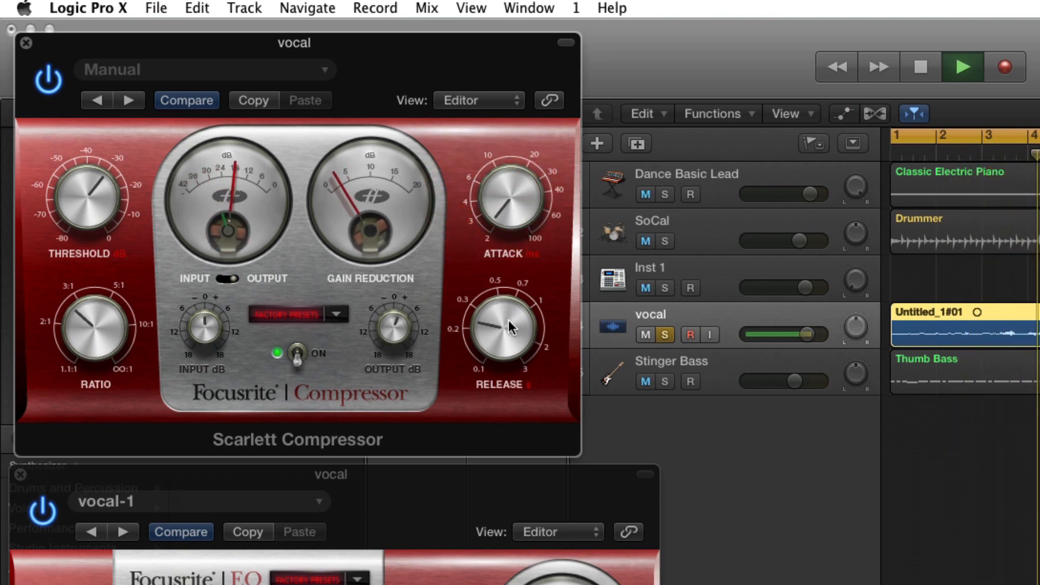
{"action": "left_click_drag", "start_coordinate": [508, 320], "coordinate": [509, 313]}
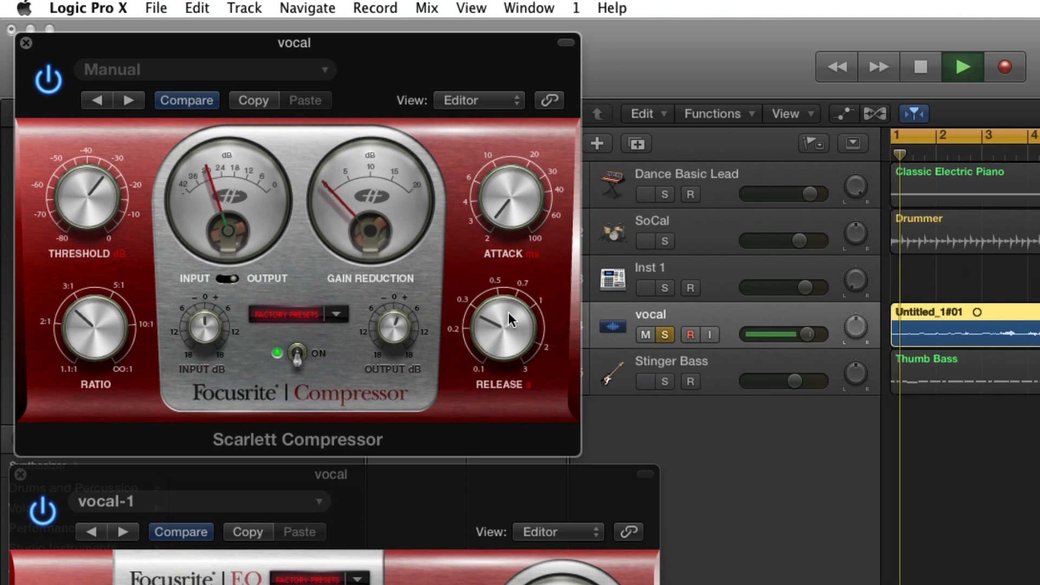
{"action": "left_click_drag", "start_coordinate": [97, 323], "coordinate": [93, 271]}
{"action": "left_click", "coordinate": [94, 219]}
{"action": "left_click_drag", "start_coordinate": [93, 221], "coordinate": [93, 230]}
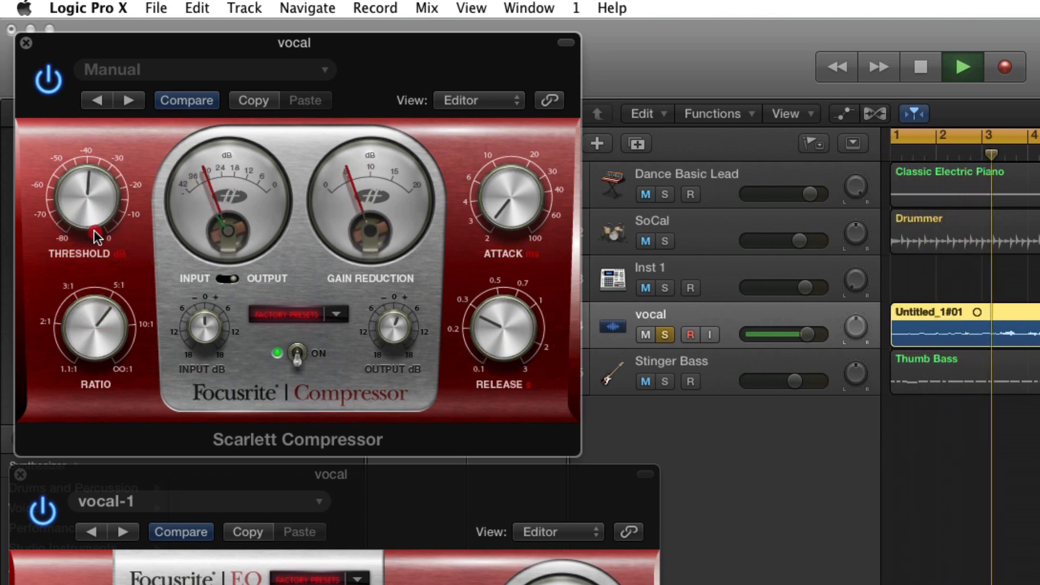
Toggle the vocal compressor's meter between input and output, check its attack and release, and raise the output gain slightly.
{"action": "left_click", "coordinate": [219, 281]}
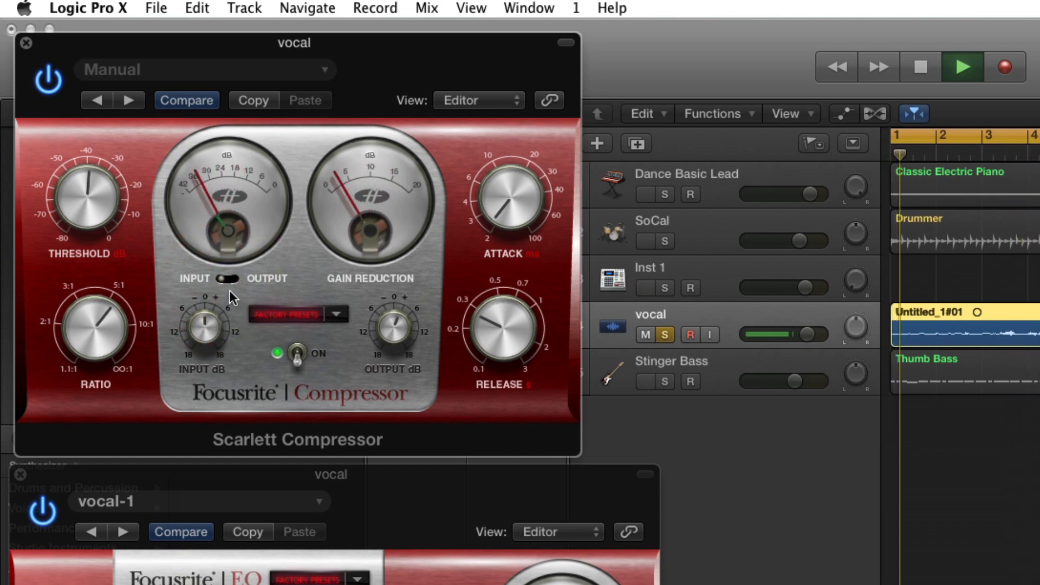
{"action": "left_click", "coordinate": [228, 279]}
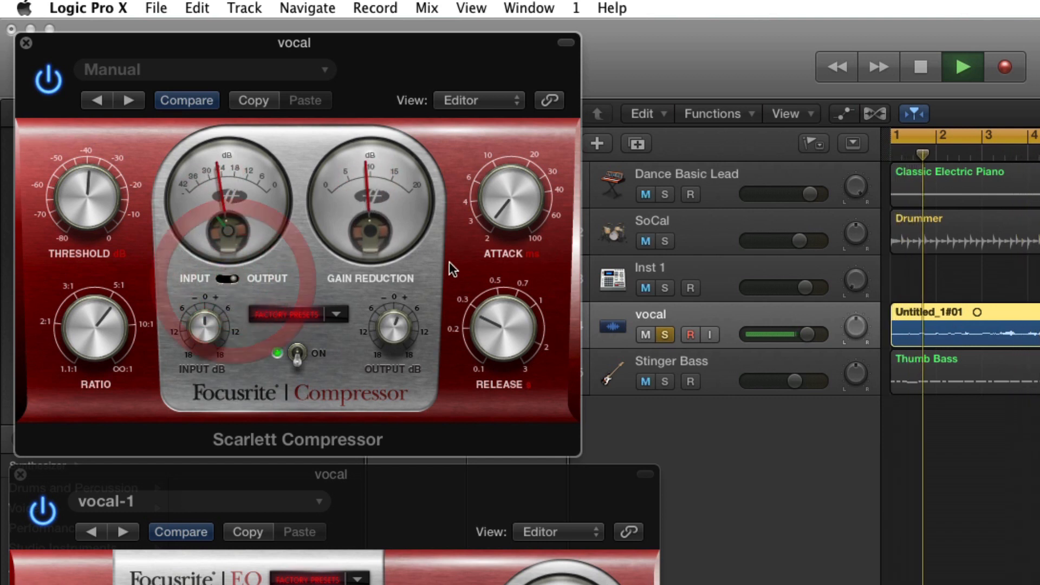
{"action": "left_click", "coordinate": [504, 219]}
{"action": "left_click", "coordinate": [508, 306]}
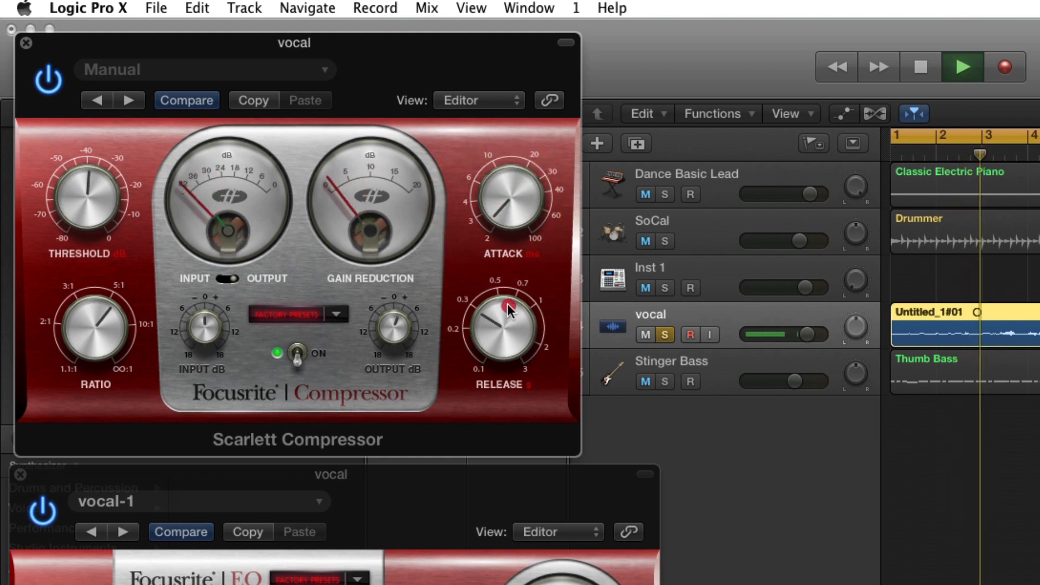
{"action": "left_click", "coordinate": [393, 315]}
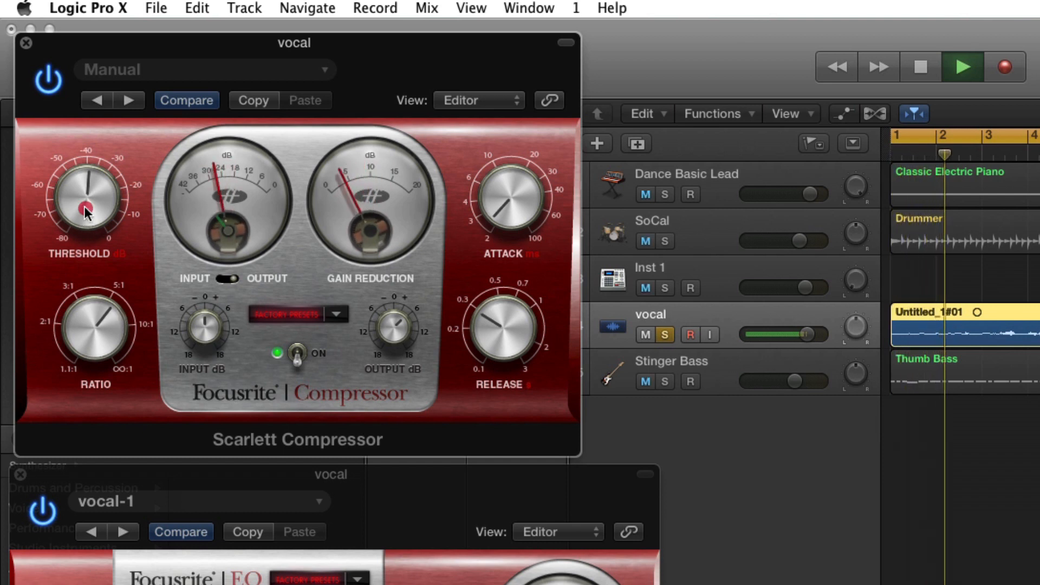
Raise the vocal compressor's threshold to about -35 dB, replay the vocal to hear it, and unsolo the track.
{"action": "mouse_move", "coordinate": [87, 185]}
{"action": "left_mouse_down"}
{"action": "mouse_move", "coordinate": [86, 173]}
{"action": "mouse_move", "coordinate": [88, 194]}
{"action": "left_mouse_up"}
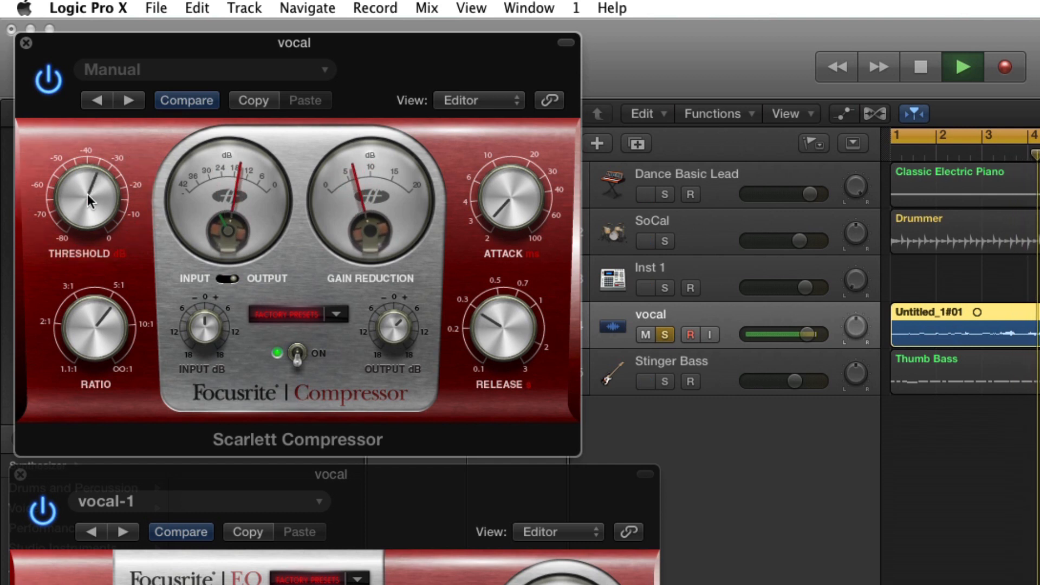
{"action": "key", "text": "space"}
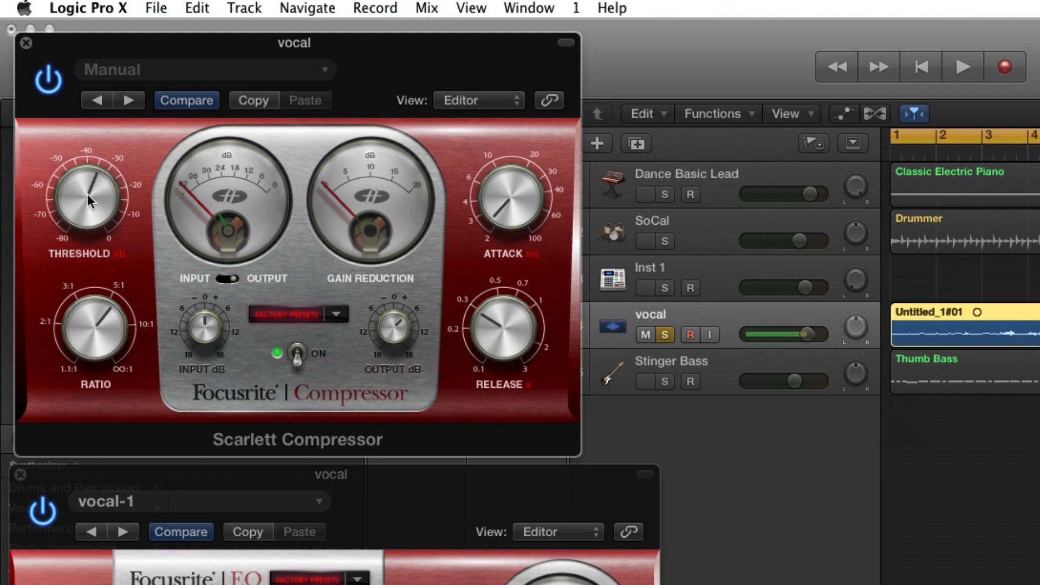
{"action": "key", "text": "space"}
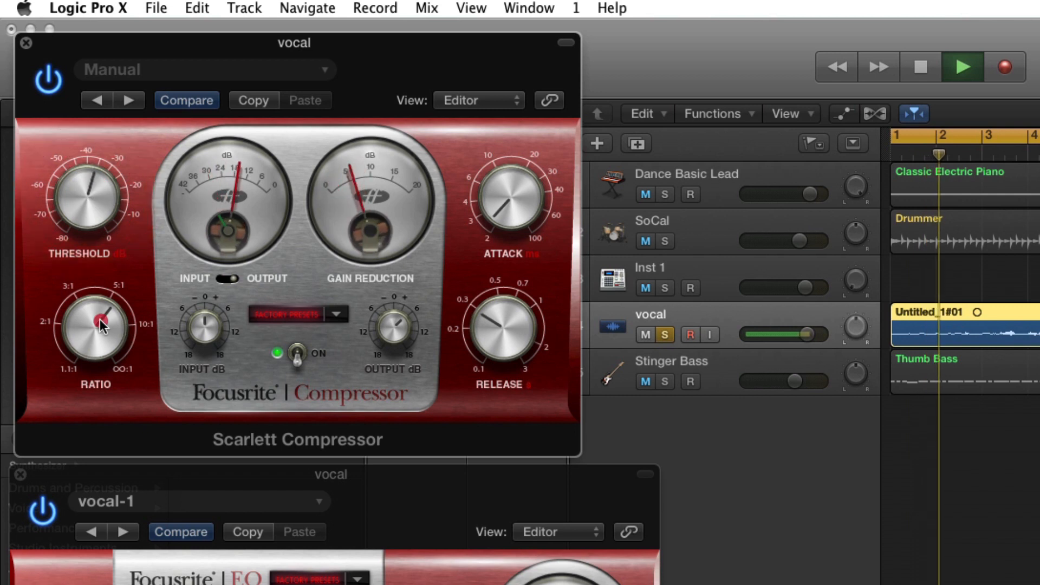
{"action": "key", "text": "space"}
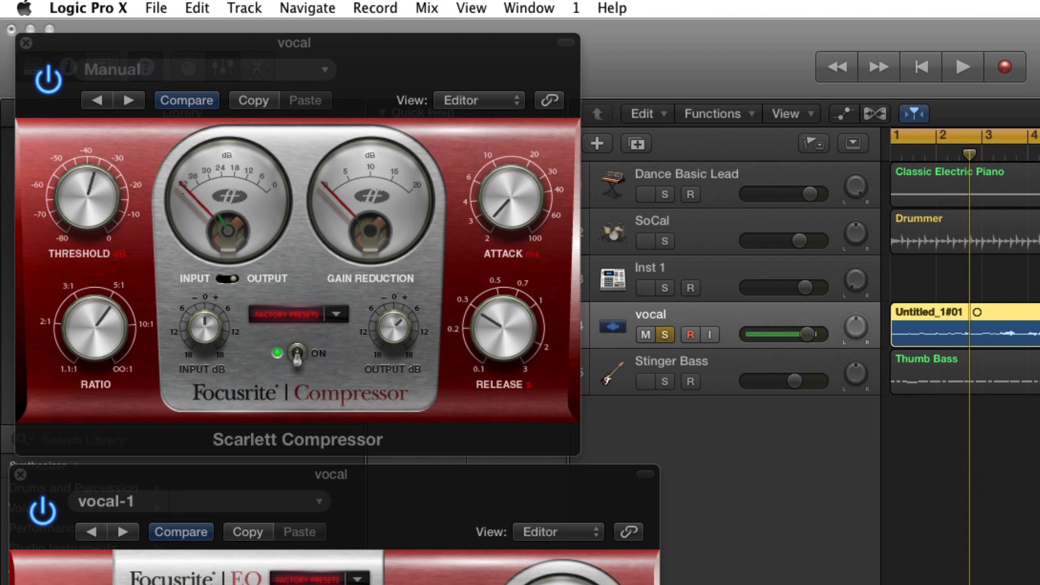
{"action": "left_click", "coordinate": [664, 334]}
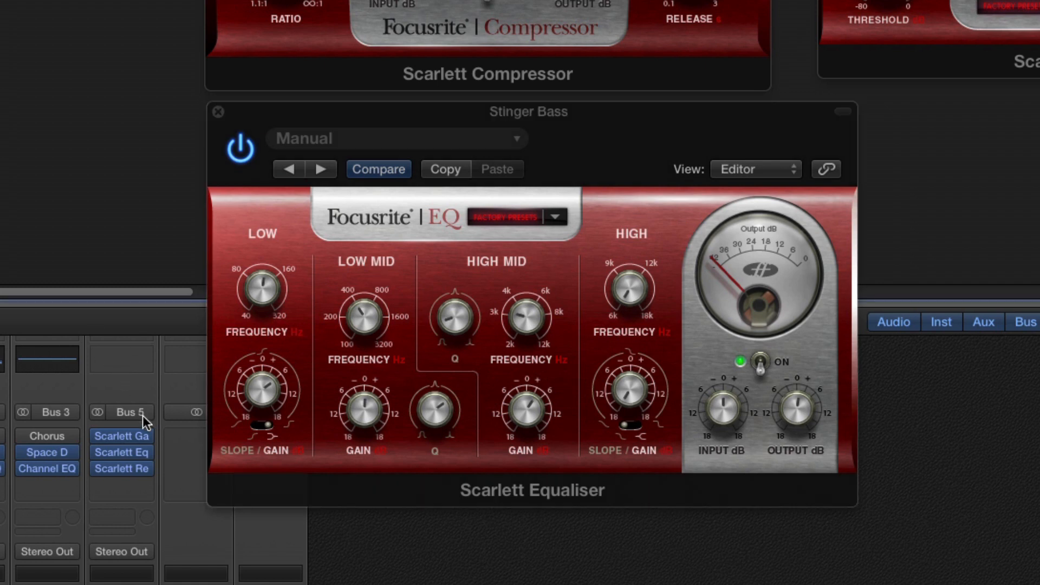
Bring the Stinger Bass equaliser to the front and try its low-mid gain control.
{"action": "left_click", "coordinate": [405, 267]}
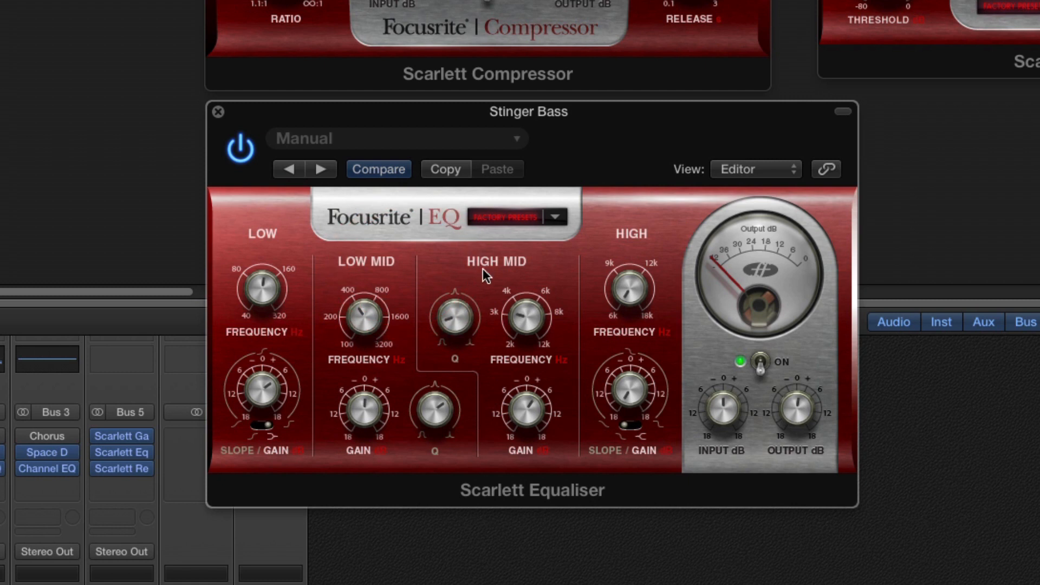
{"action": "left_click", "coordinate": [390, 264]}
{"action": "left_click", "coordinate": [455, 265]}
{"action": "mouse_move", "coordinate": [361, 407]}
{"action": "left_mouse_down"}
{"action": "mouse_move", "coordinate": [368, 452]}
{"action": "mouse_move", "coordinate": [357, 391]}
{"action": "mouse_move", "coordinate": [364, 431]}
{"action": "left_mouse_up"}
Toggle the slope/gain switches of the high and low bands on the Stinger Bass equaliser.
{"action": "left_click", "coordinate": [631, 426]}
{"action": "left_click", "coordinate": [258, 426]}
{"action": "left_click", "coordinate": [632, 427]}
{"action": "left_click", "coordinate": [636, 426]}
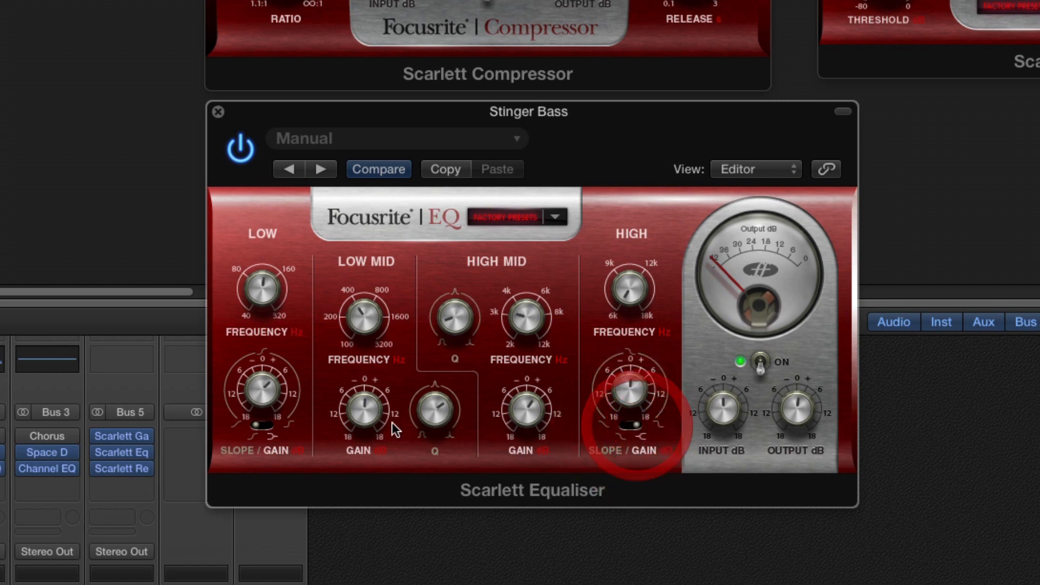
{"action": "left_click", "coordinate": [268, 424]}
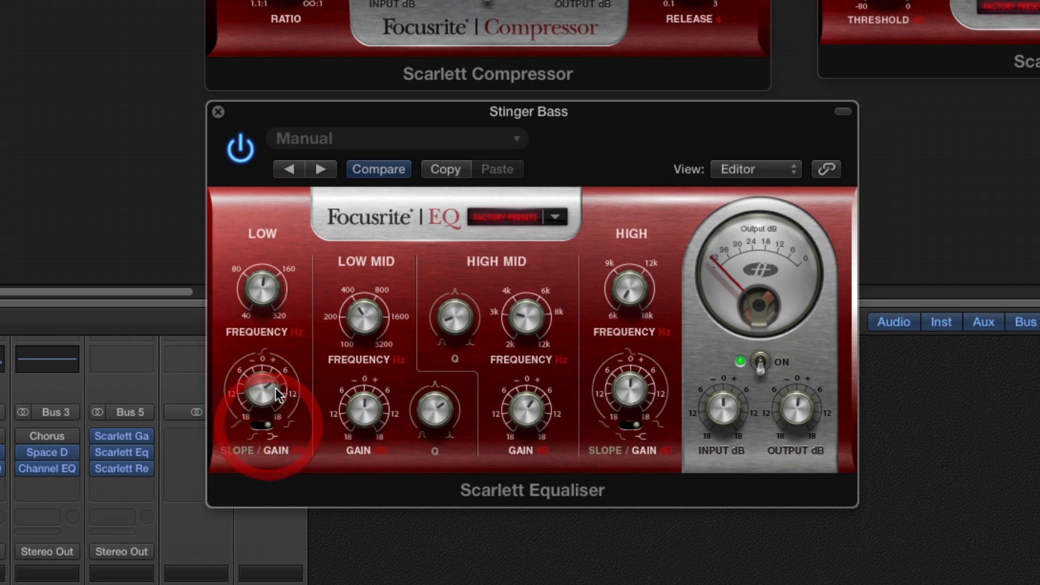
Try the low band's frequency control on the Stinger Bass equaliser and toggle that band's slope/gain switch back and forth.
{"action": "left_click", "coordinate": [265, 293]}
{"action": "left_click_drag", "start_coordinate": [264, 291], "coordinate": [262, 278]}
{"action": "left_click", "coordinate": [265, 293]}
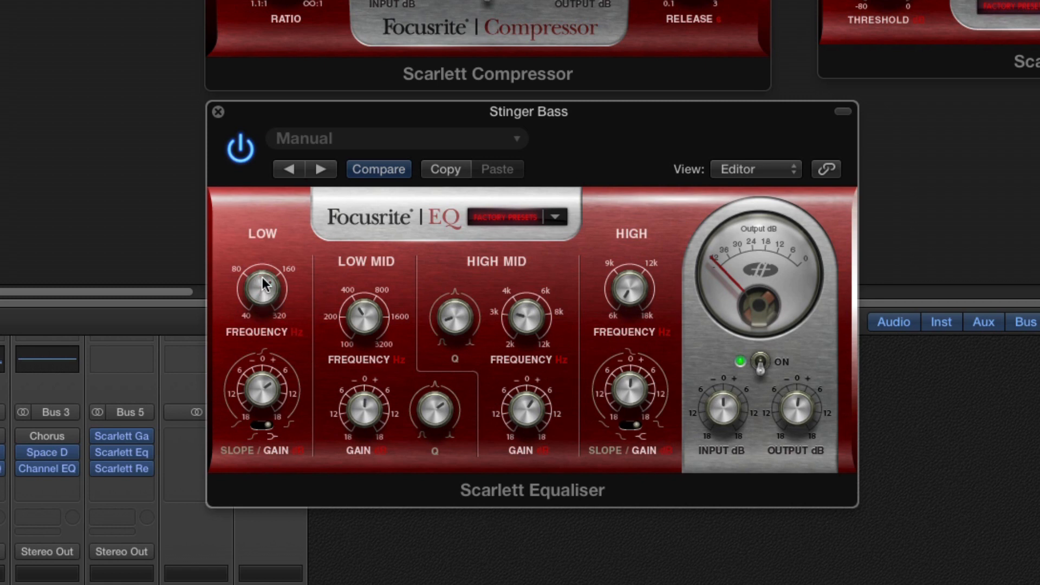
{"action": "left_click", "coordinate": [271, 427]}
{"action": "left_click", "coordinate": [271, 427]}
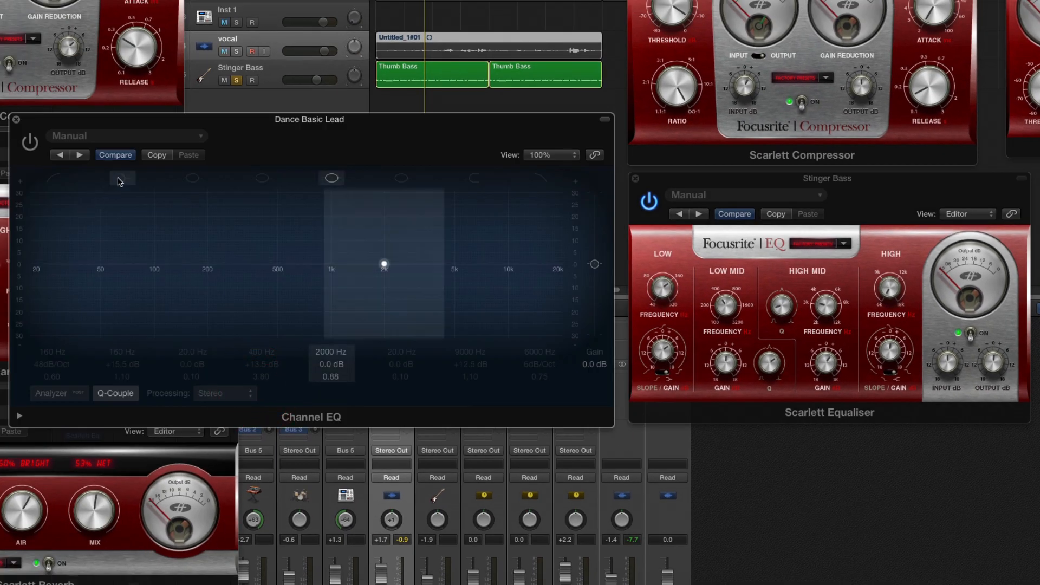
Turn on the 160 Hz low shelf in the Dance Basic Lead Channel EQ and compare it with the Stinger Bass equaliser's low band gain.
{"action": "left_click", "coordinate": [119, 181]}
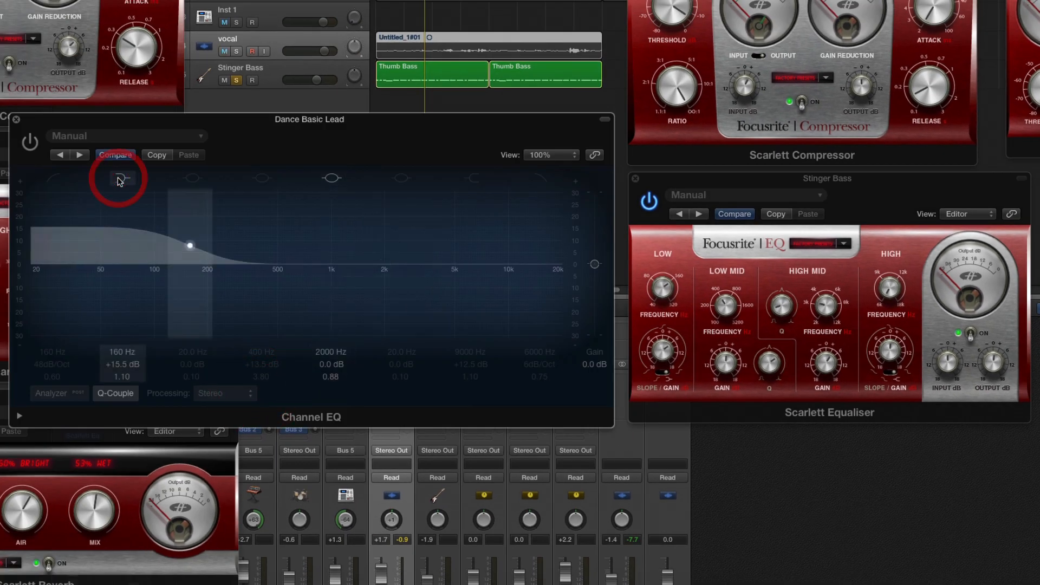
{"action": "left_click", "coordinate": [121, 353]}
{"action": "mouse_move", "coordinate": [121, 355]}
{"action": "left_mouse_down"}
{"action": "mouse_move", "coordinate": [122, 373]}
{"action": "mouse_move", "coordinate": [121, 351]}
{"action": "left_mouse_up"}
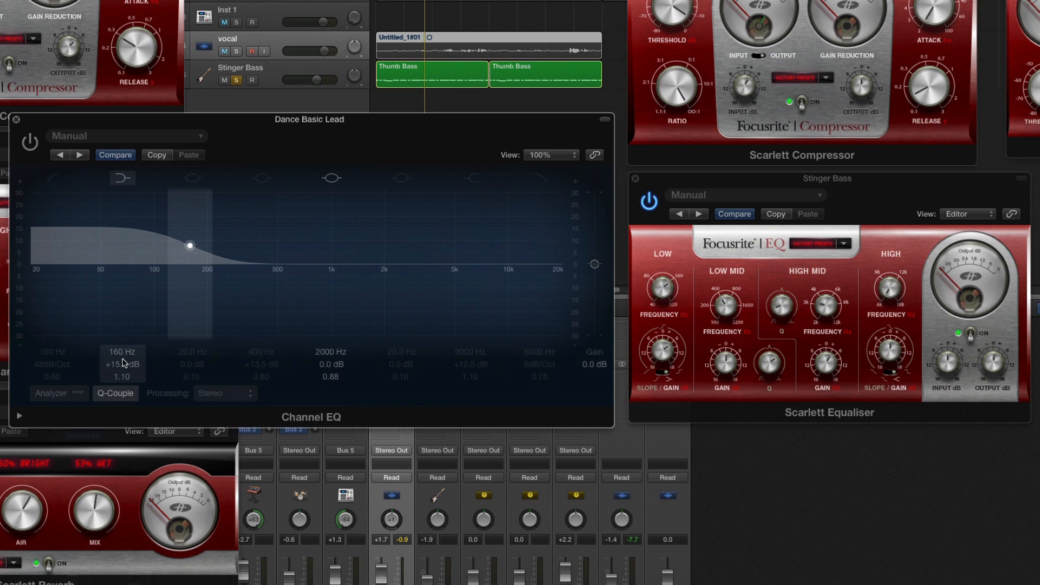
{"action": "left_click", "coordinate": [664, 353]}
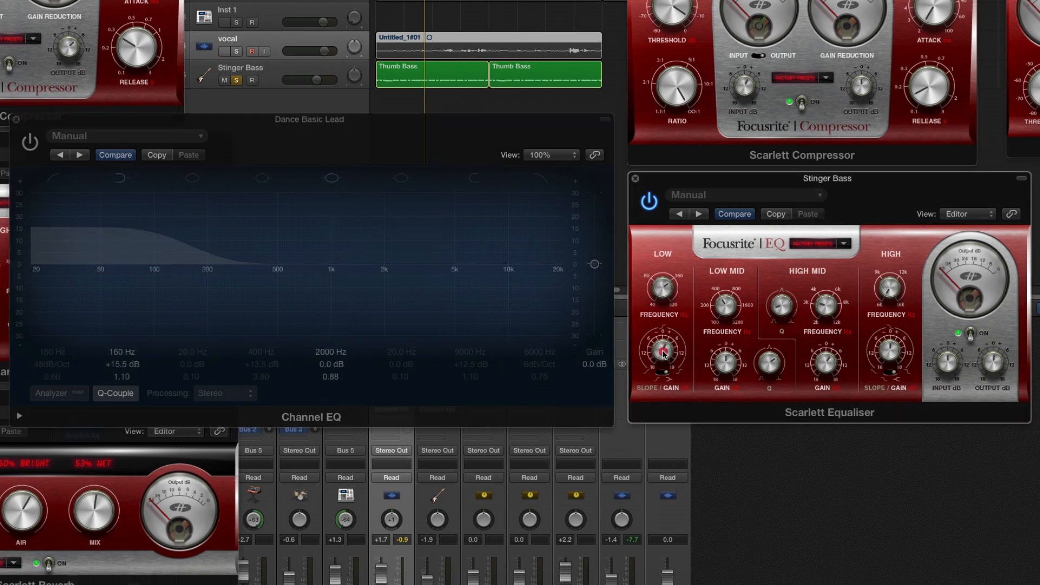
{"action": "left_click", "coordinate": [666, 369]}
{"action": "left_click", "coordinate": [662, 344]}
{"action": "left_click_drag", "start_coordinate": [190, 242], "coordinate": [189, 245]}
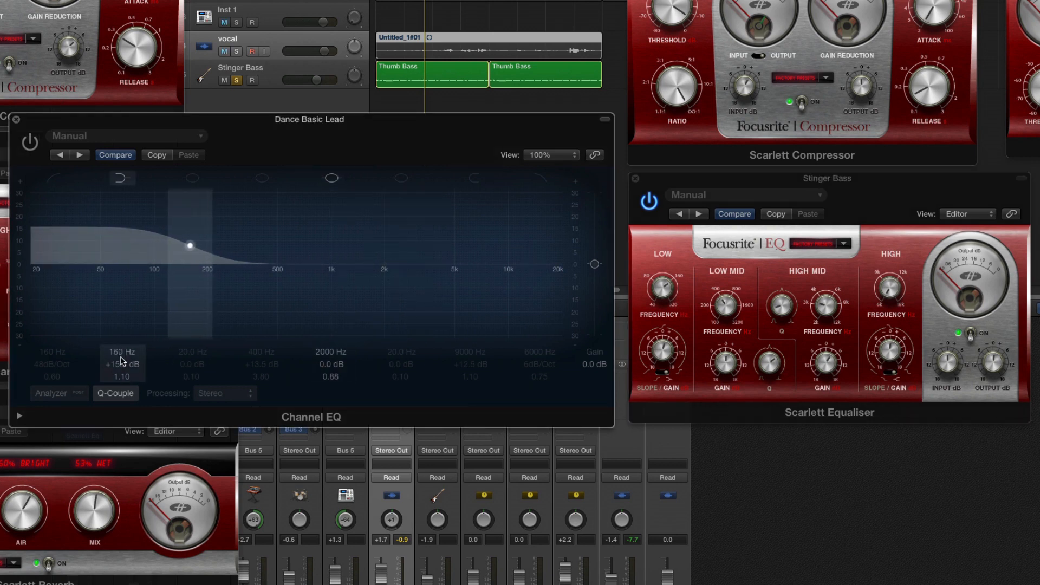
Try the Channel EQ's low shelf at -17.0 dB, and set it to +16.5 dB at 114 Hz.
{"action": "left_click_drag", "start_coordinate": [122, 365], "coordinate": [122, 404]}
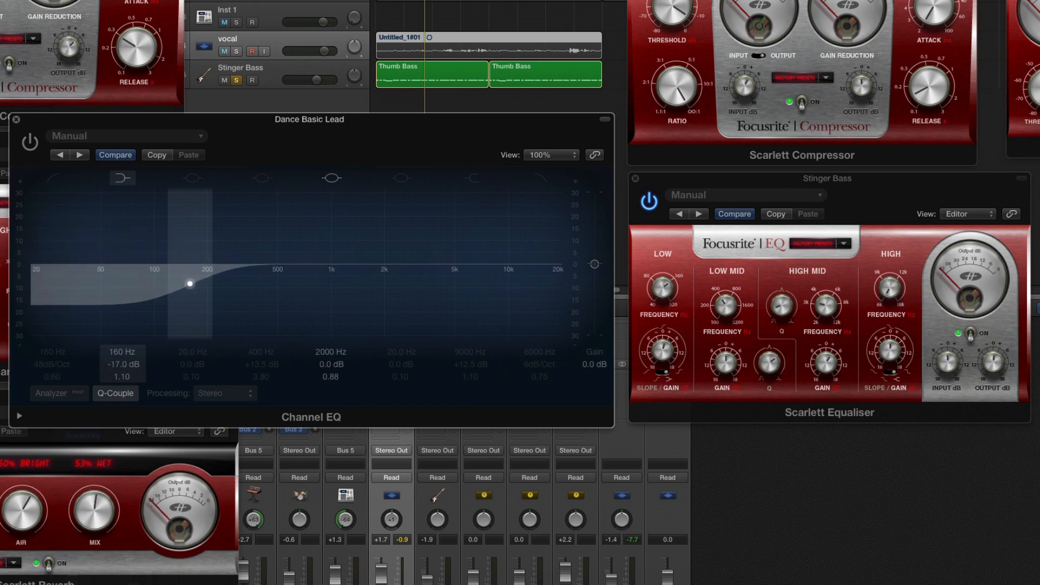
{"action": "mouse_move", "coordinate": [122, 364]}
{"action": "left_mouse_down"}
{"action": "mouse_move", "coordinate": [122, 335]}
{"action": "mouse_move", "coordinate": [121, 381]}
{"action": "mouse_move", "coordinate": [122, 335]}
{"action": "mouse_move", "coordinate": [122, 369]}
{"action": "left_mouse_up"}
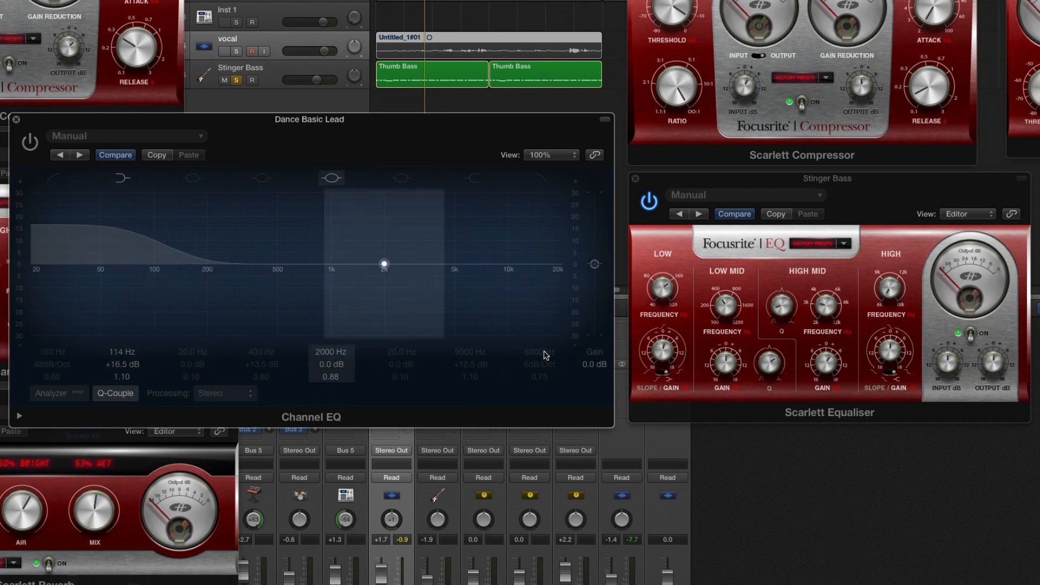
{"action": "left_click", "coordinate": [675, 327]}
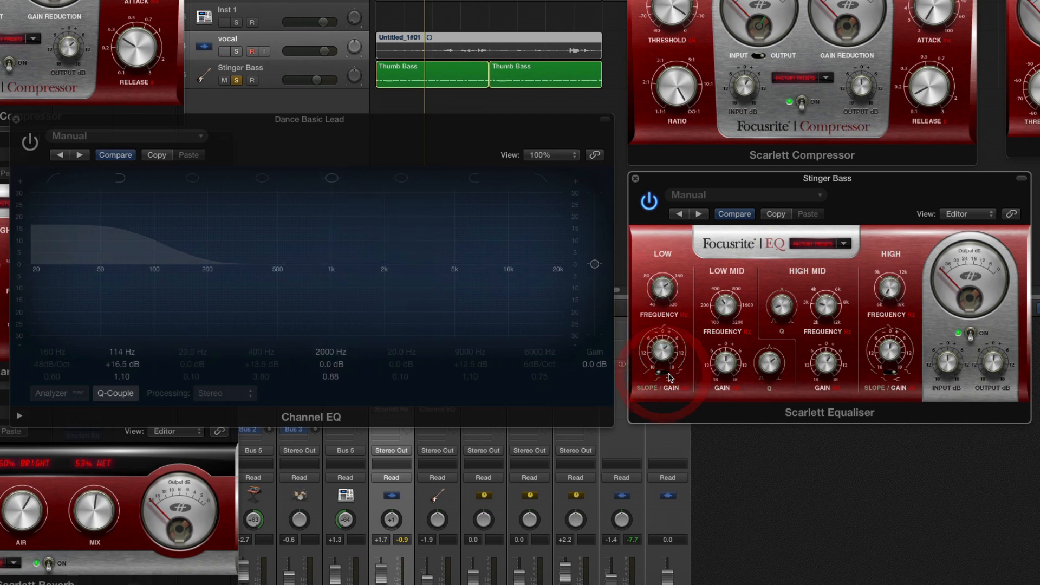
Turn off the Channel EQ's low shelf and try the slope/gain switch, frequency and gain of the Stinger Bass equaliser's low band.
{"action": "left_click", "coordinate": [120, 178]}
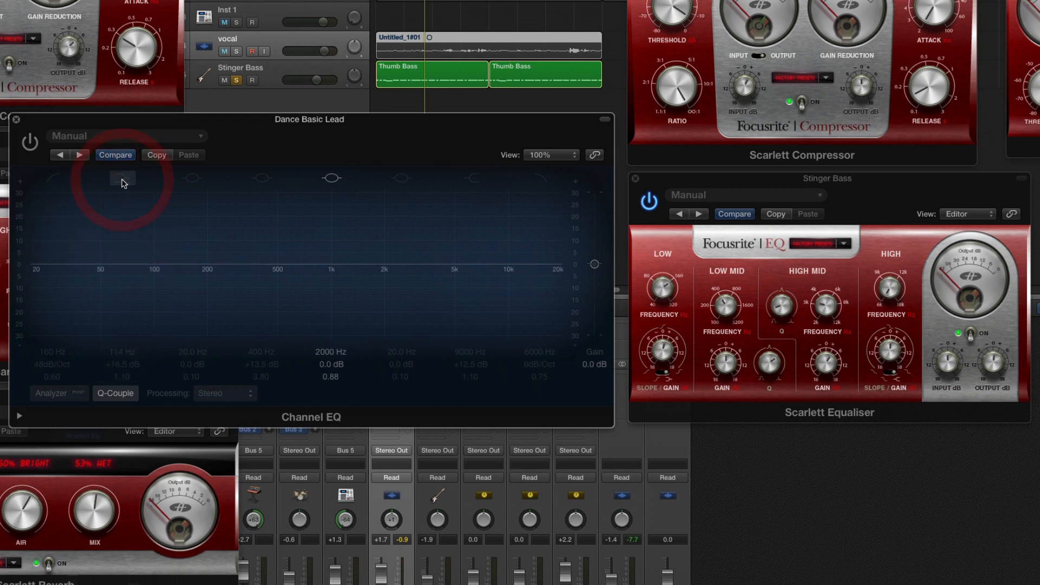
{"action": "left_click", "coordinate": [662, 374]}
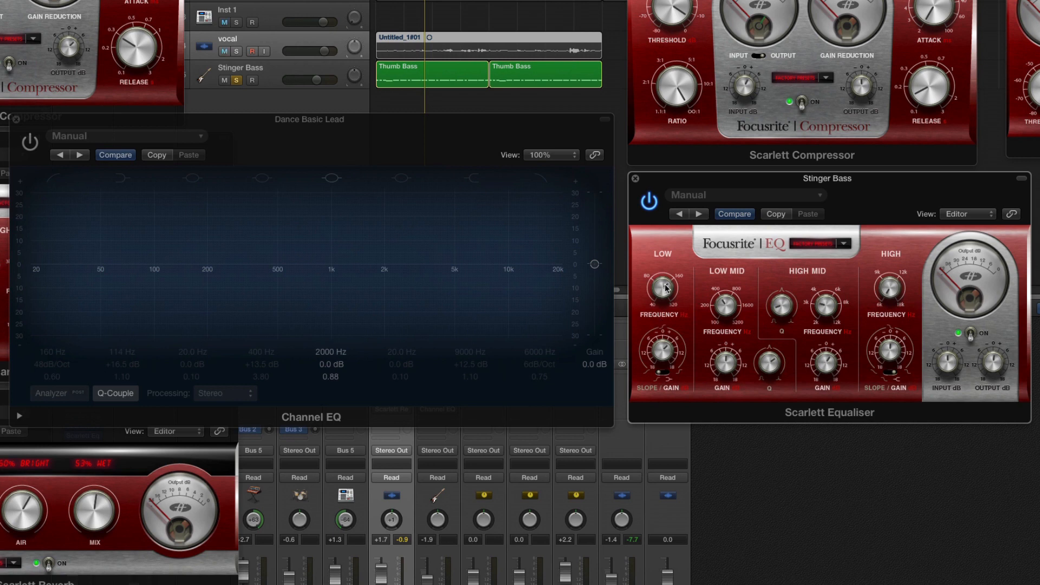
{"action": "left_click_drag", "start_coordinate": [661, 287], "coordinate": [668, 309]}
{"action": "left_click", "coordinate": [664, 371]}
{"action": "left_click_drag", "start_coordinate": [665, 350], "coordinate": [668, 352]}
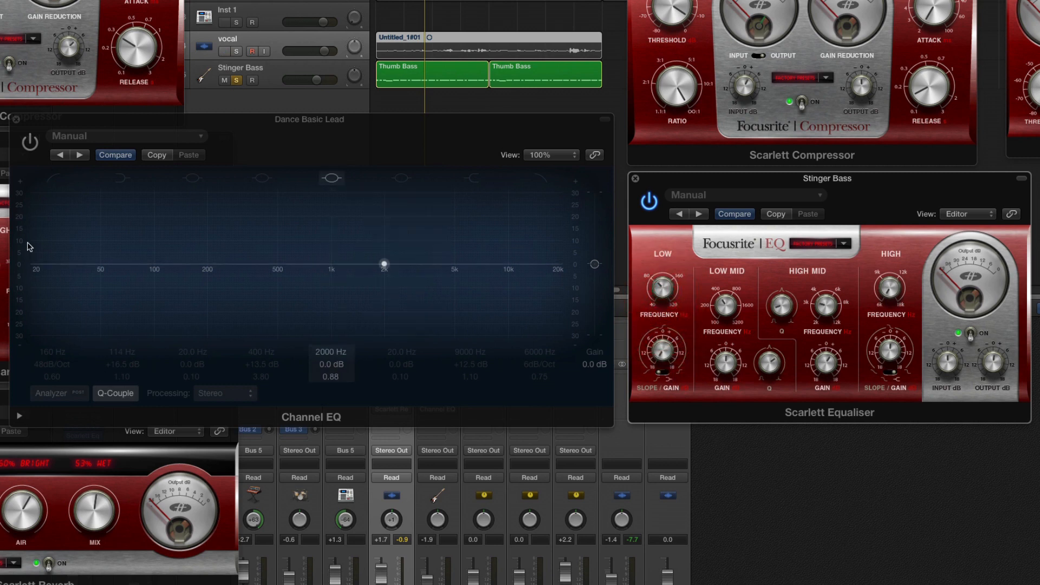
Turn on the Channel EQ's low cut filter at 80 Hz and compare it with the Stinger Bass equaliser's low band controls.
{"action": "left_click", "coordinate": [53, 181]}
{"action": "left_click", "coordinate": [54, 182]}
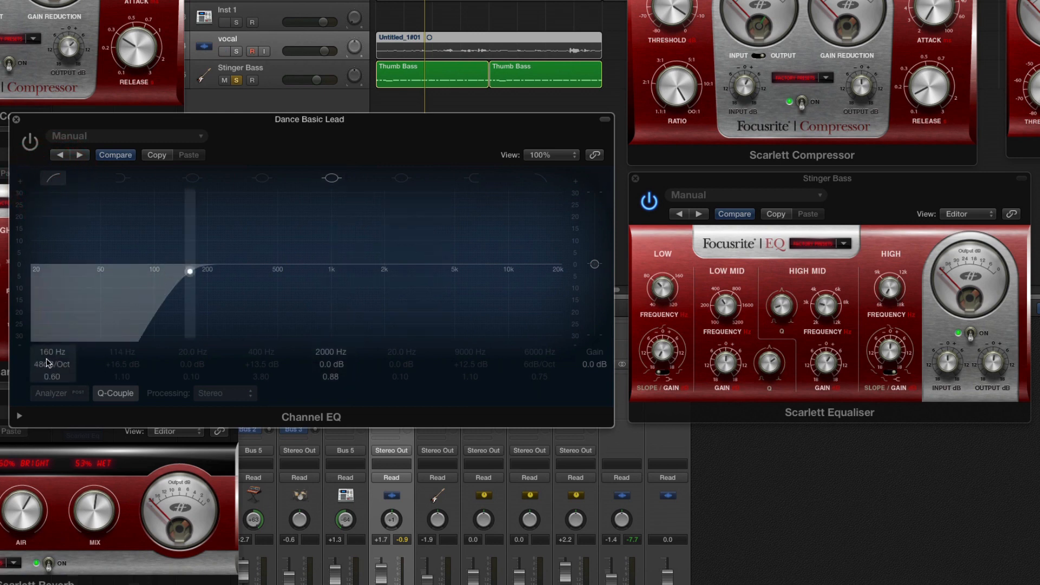
{"action": "left_click_drag", "start_coordinate": [47, 359], "coordinate": [46, 384]}
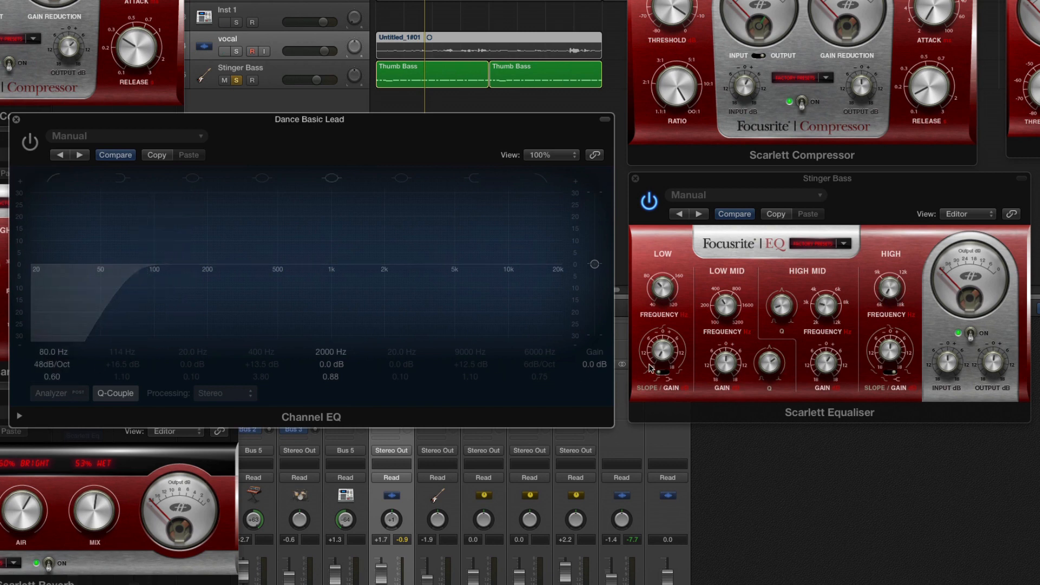
{"action": "left_click", "coordinate": [663, 358]}
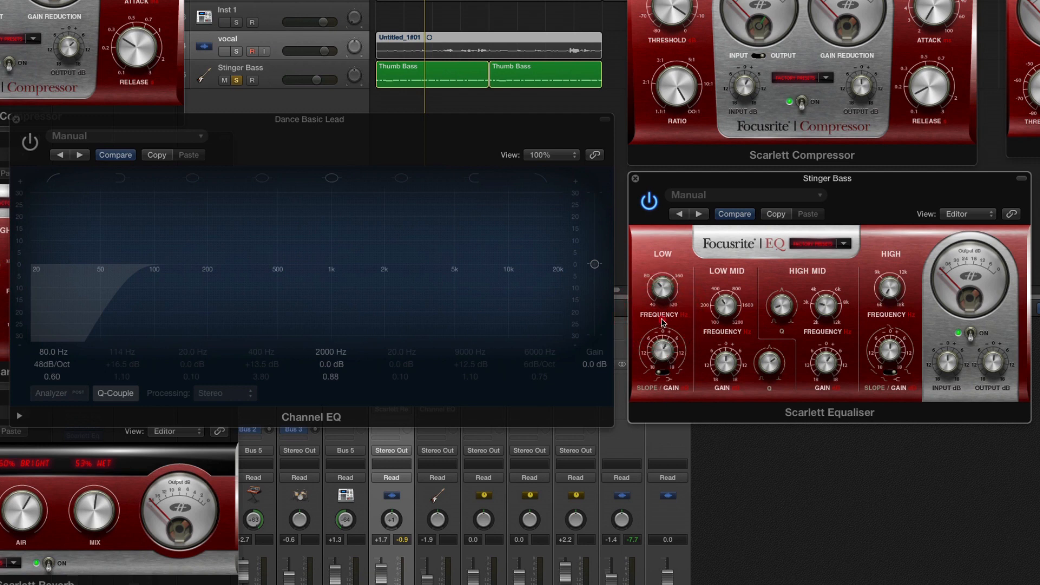
{"action": "mouse_move", "coordinate": [46, 362]}
{"action": "left_mouse_down"}
{"action": "mouse_move", "coordinate": [46, 374]}
{"action": "mouse_move", "coordinate": [46, 357]}
{"action": "left_mouse_up"}
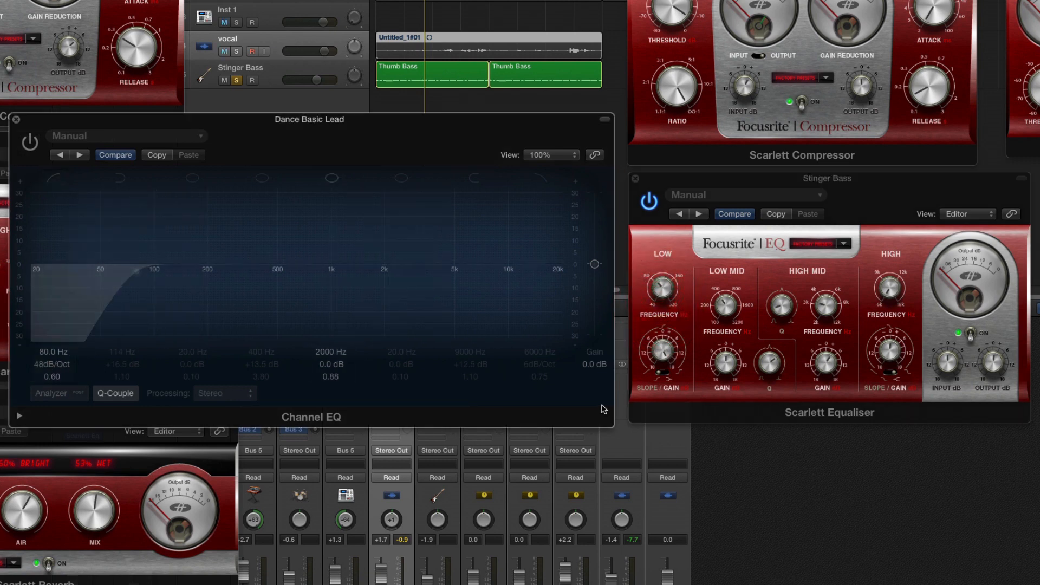
{"action": "left_click", "coordinate": [660, 350]}
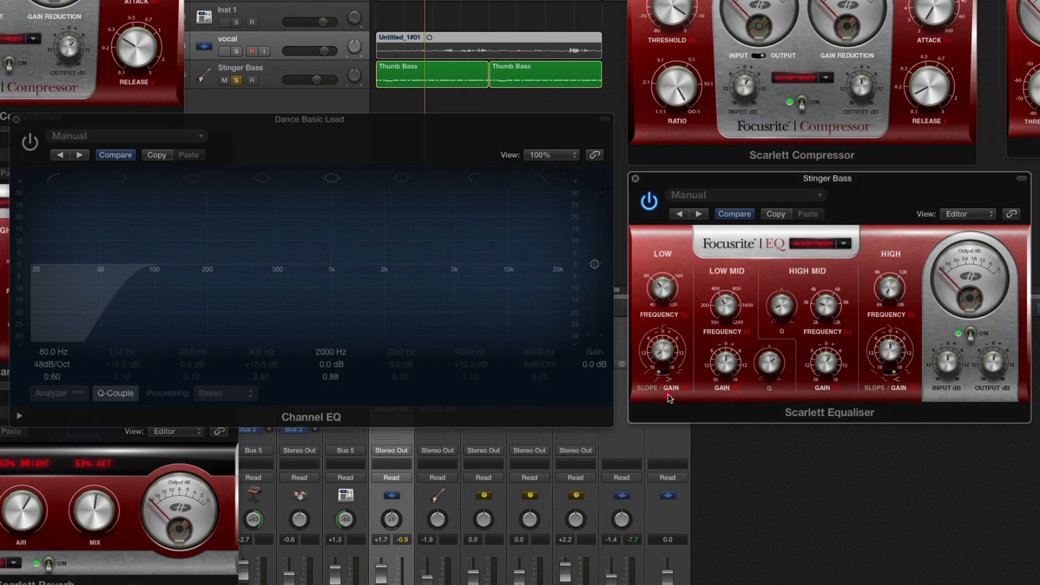
Try gentler slopes of 12 dB/Oct and 18 dB/Oct on the Channel EQ's low cut filter.
{"action": "left_click_drag", "start_coordinate": [64, 366], "coordinate": [63, 378]}
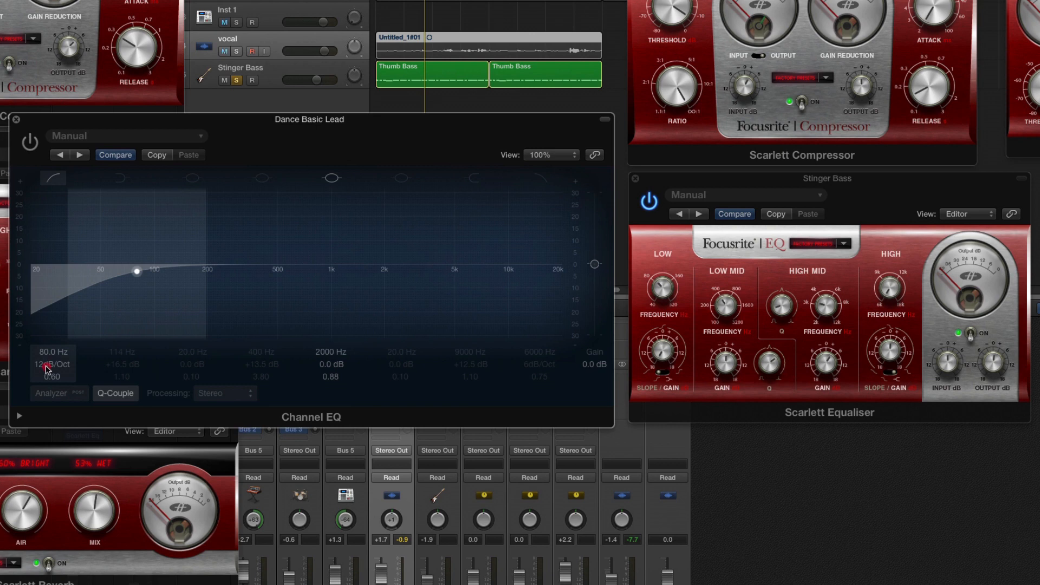
{"action": "left_click_drag", "start_coordinate": [46, 368], "coordinate": [47, 365]}
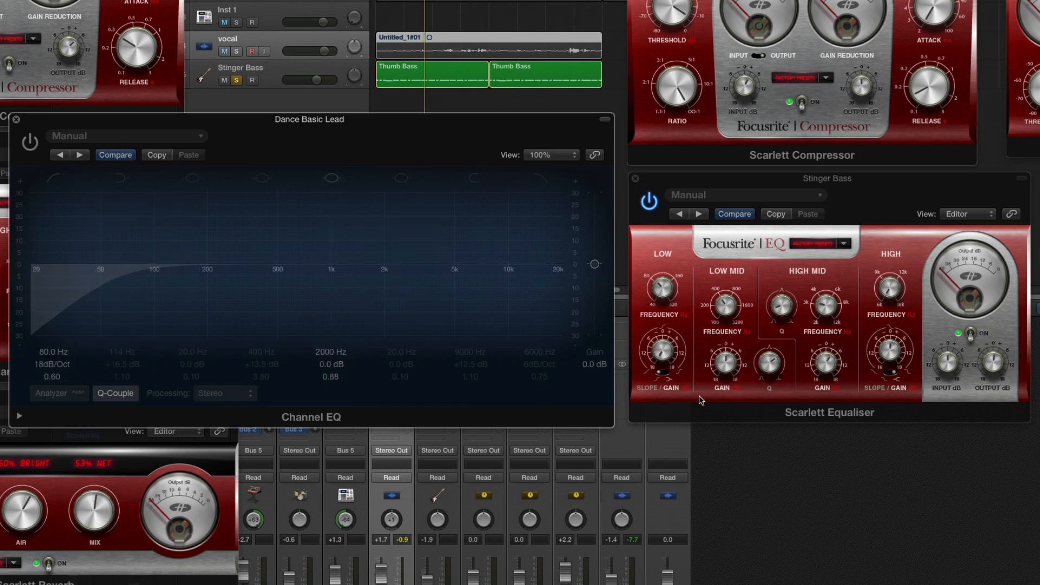
{"action": "left_click", "coordinate": [683, 386]}
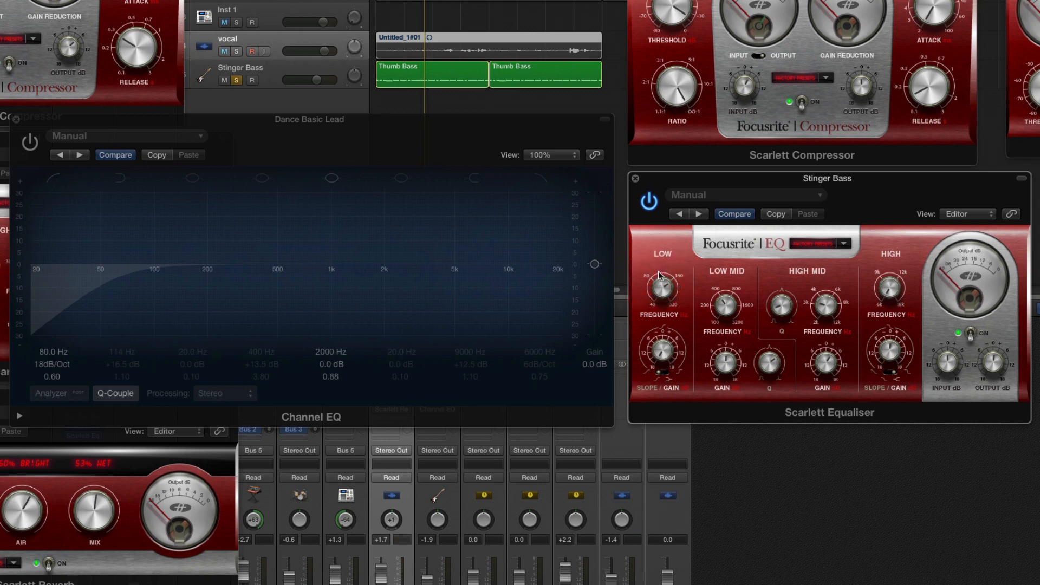
Play the soloed Stinger Bass while trying its equaliser's low band, and set the Channel EQ's low cut slope to 48 dB/Oct.
{"action": "key", "text": "space"}
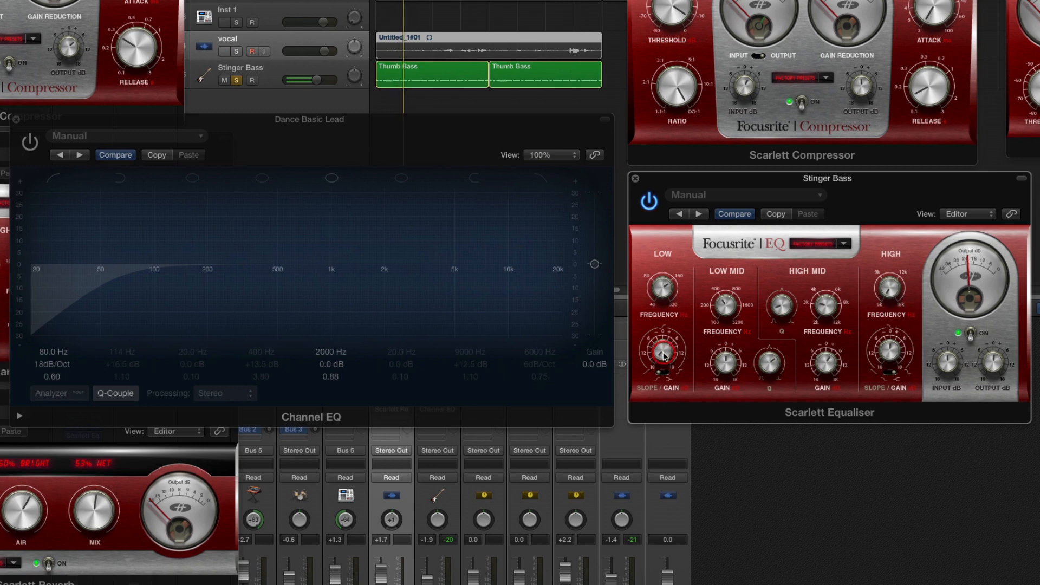
{"action": "left_click", "coordinate": [54, 364]}
{"action": "left_click_drag", "start_coordinate": [52, 364], "coordinate": [52, 338]}
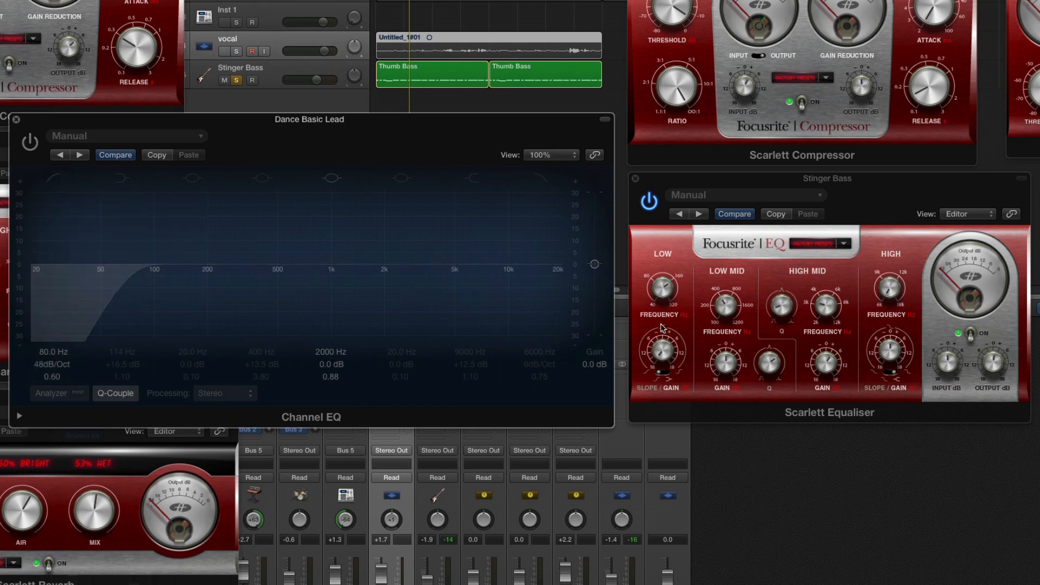
{"action": "left_click", "coordinate": [667, 287]}
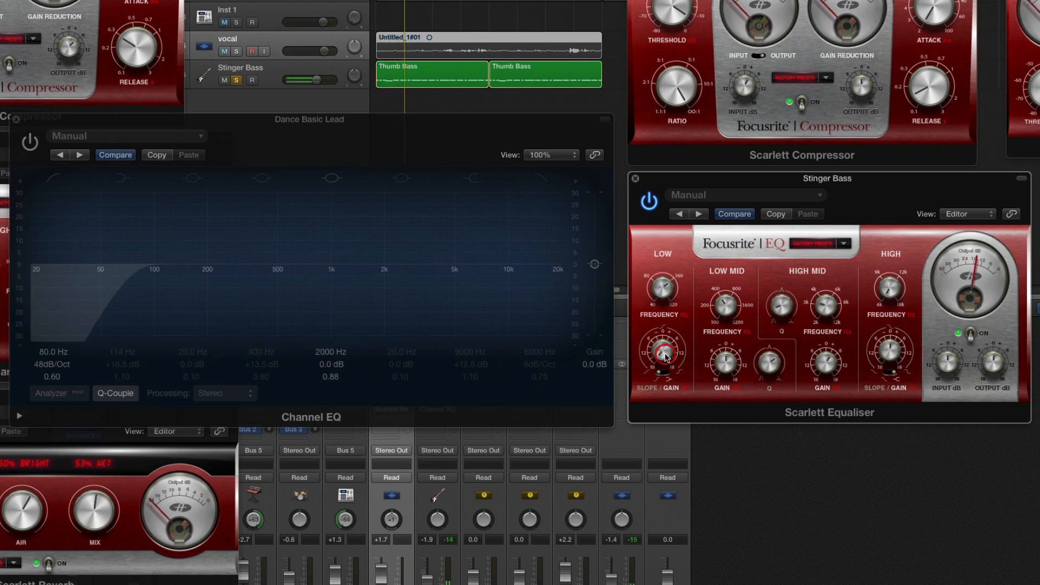
Set the Channel EQ's low cut slope to 12 dB/Oct to compare it with the Stinger Bass equaliser's low band.
{"action": "left_click_drag", "start_coordinate": [60, 362], "coordinate": [63, 364]}
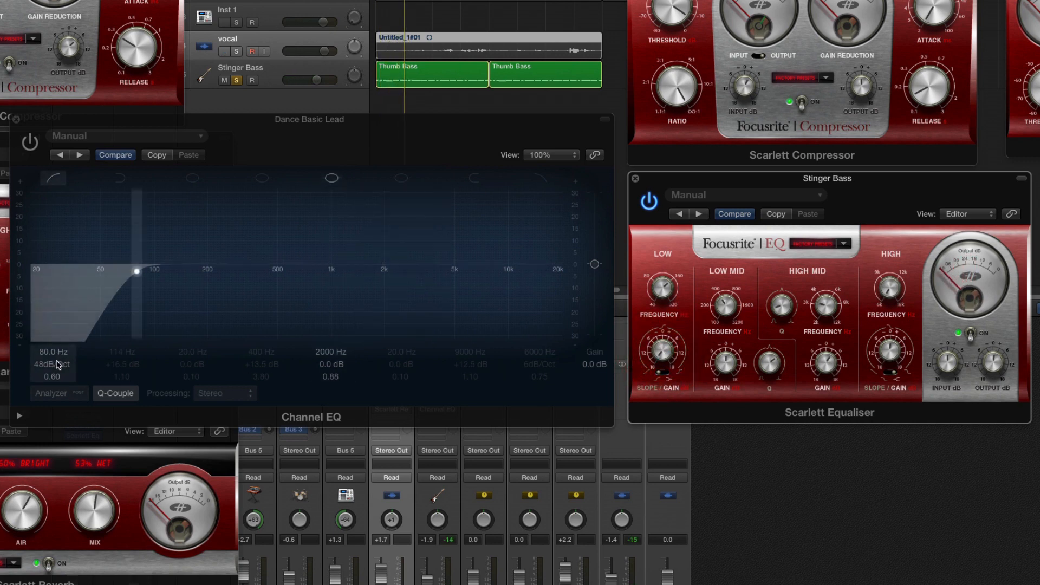
{"action": "key", "text": "space"}
{"action": "left_click", "coordinate": [664, 353]}
{"action": "mouse_move", "coordinate": [53, 368]}
{"action": "left_mouse_down"}
{"action": "mouse_move", "coordinate": [53, 347]}
{"action": "mouse_move", "coordinate": [53, 368]}
{"action": "left_mouse_up"}
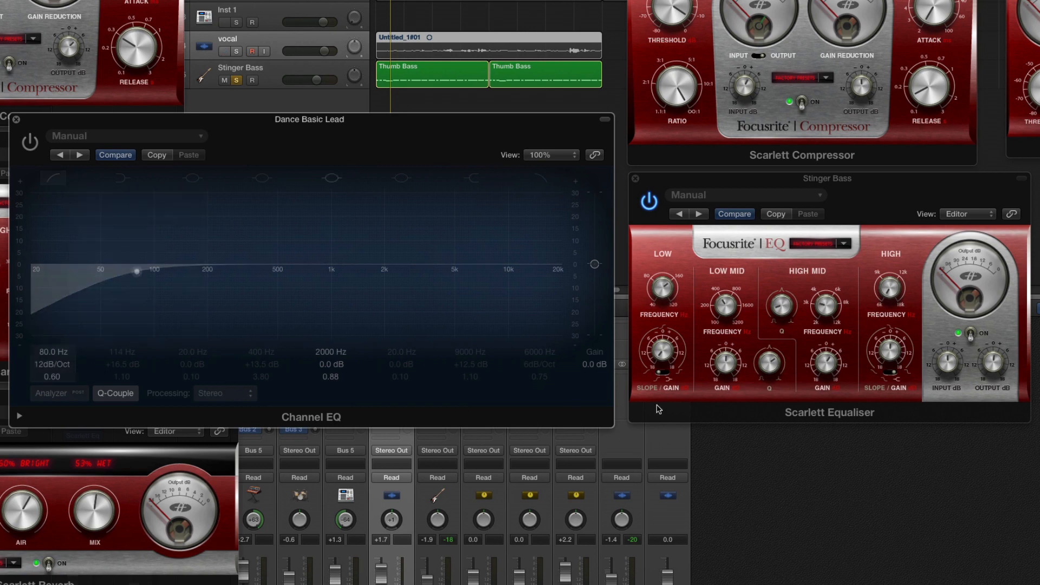
Play the soloed Stinger Bass while trying different amounts on its equaliser's low band and toggling the slope/gain switch.
{"action": "left_click", "coordinate": [662, 352]}
{"action": "left_click_drag", "start_coordinate": [660, 352], "coordinate": [662, 317]}
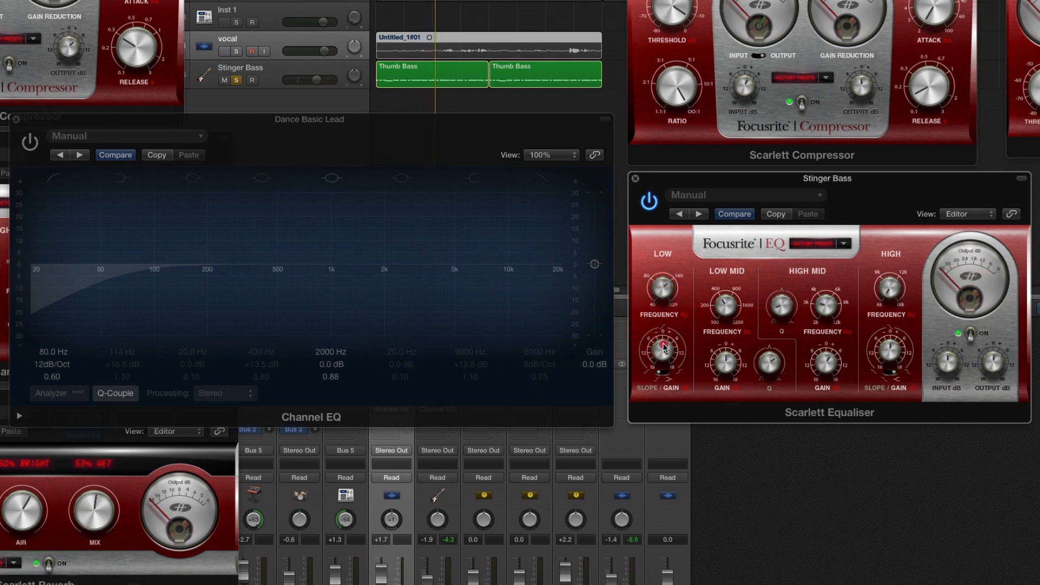
{"action": "left_click", "coordinate": [664, 351]}
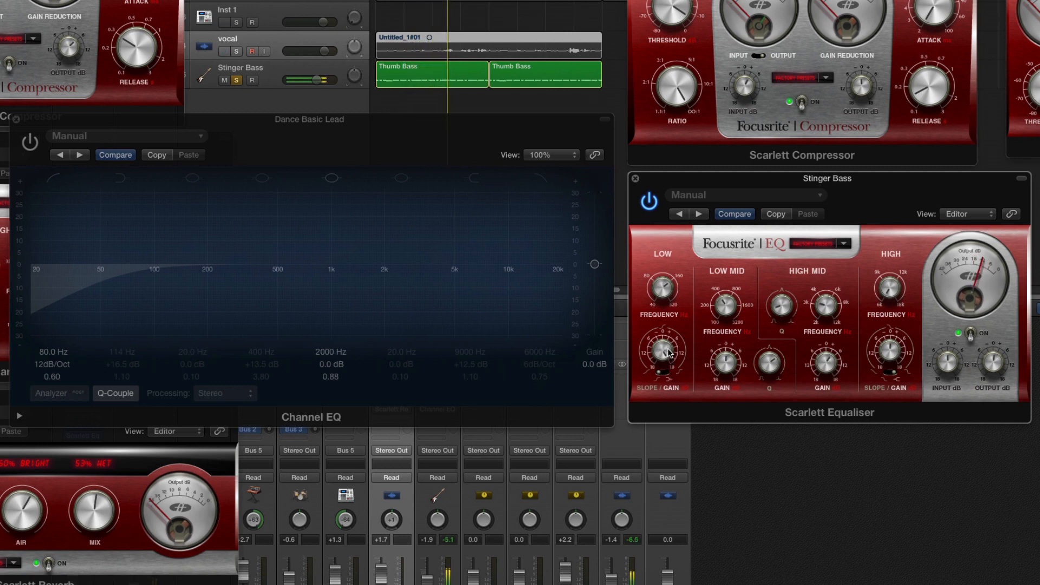
{"action": "left_click", "coordinate": [666, 375]}
{"action": "key", "text": "space"}
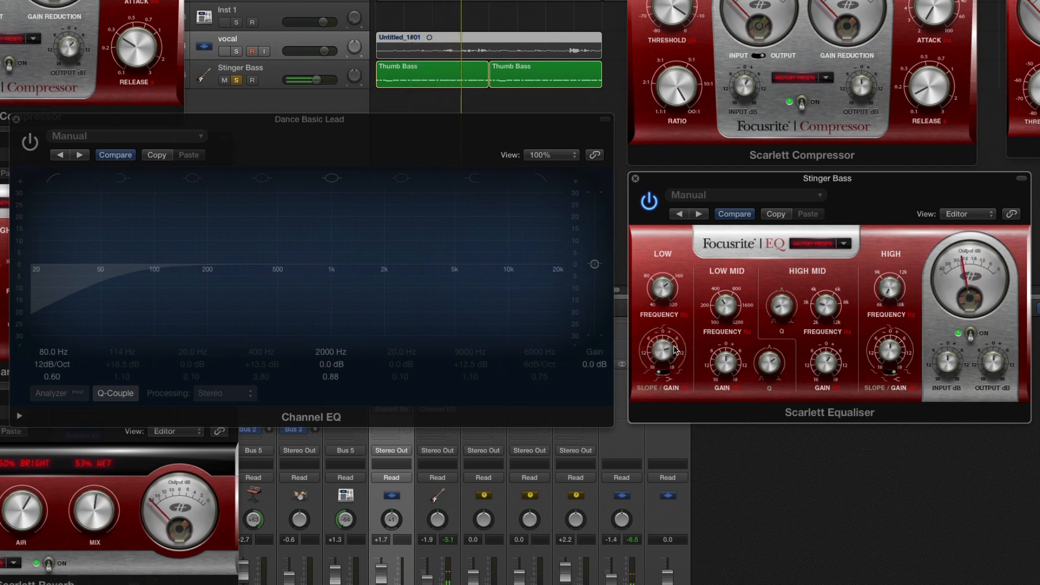
Toggle the low band's slope/gain switch again and audition the band's frequency and gain during playback.
{"action": "left_click", "coordinate": [665, 372]}
{"action": "key", "text": "space"}
{"action": "left_click", "coordinate": [661, 289]}
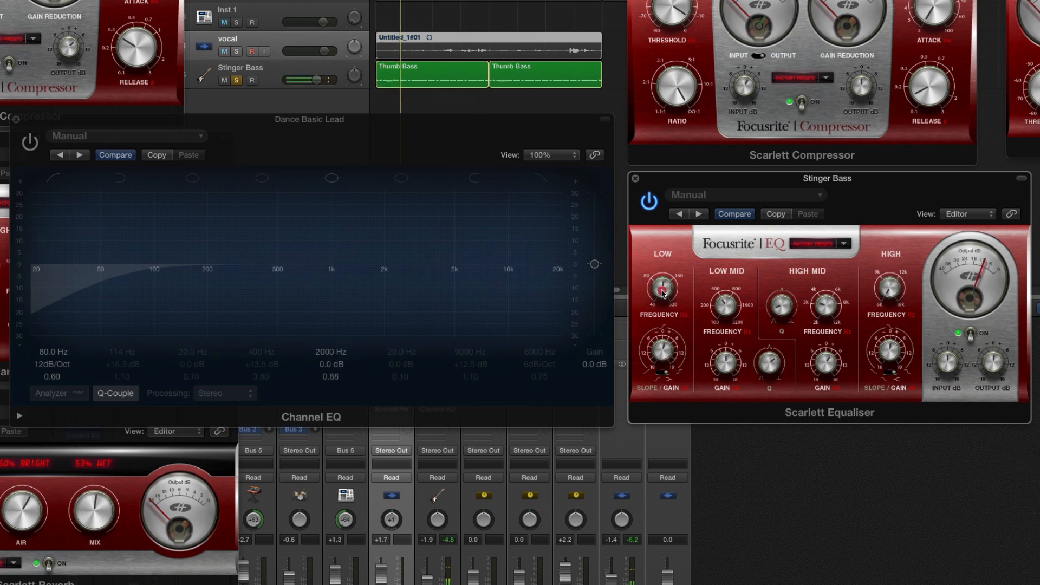
{"action": "left_click", "coordinate": [661, 349]}
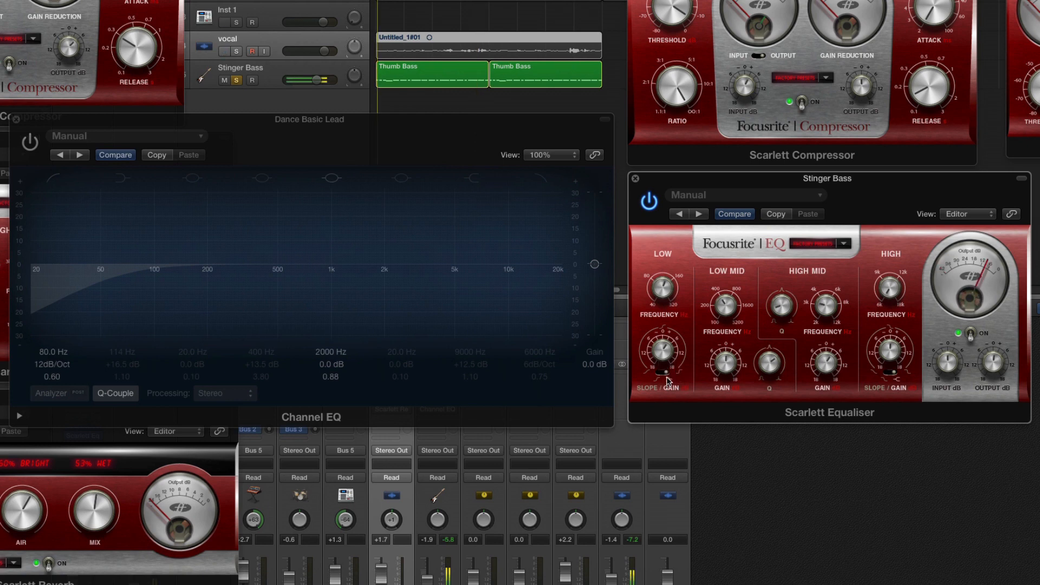
Turn off the Channel EQ's low cut and turn on its high shelf at 9000 Hz for comparison with the Scarlett high band.
{"action": "left_click", "coordinate": [916, 371]}
{"action": "left_click", "coordinate": [53, 177]}
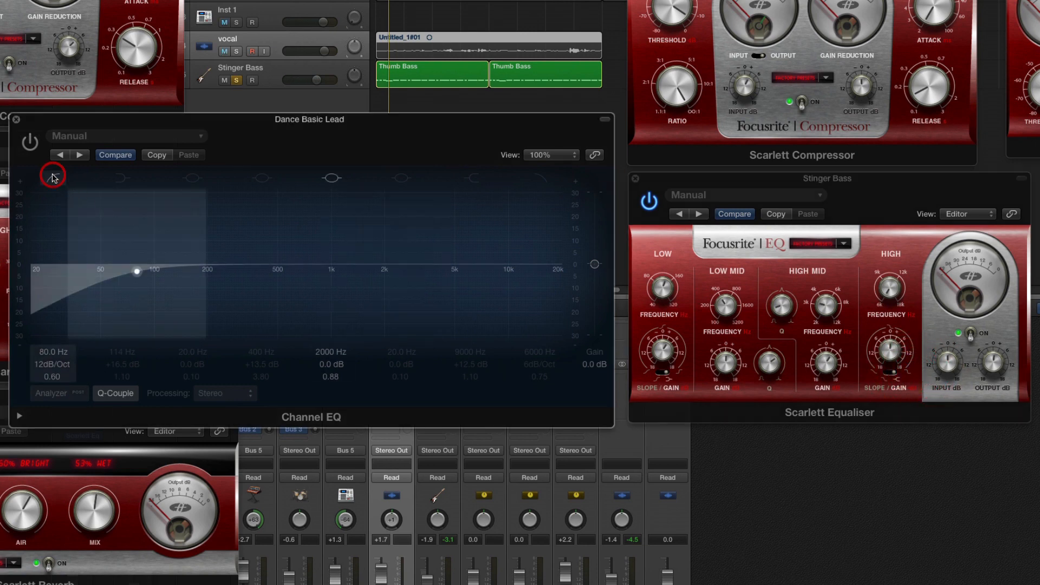
{"action": "left_click", "coordinate": [890, 374]}
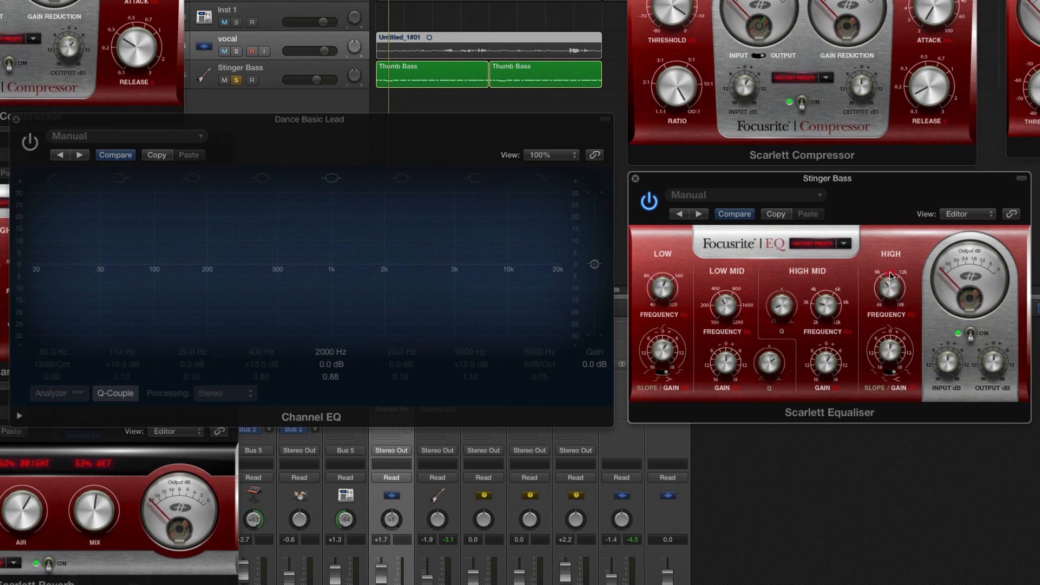
{"action": "left_click", "coordinate": [473, 177]}
{"action": "left_click", "coordinate": [473, 178]}
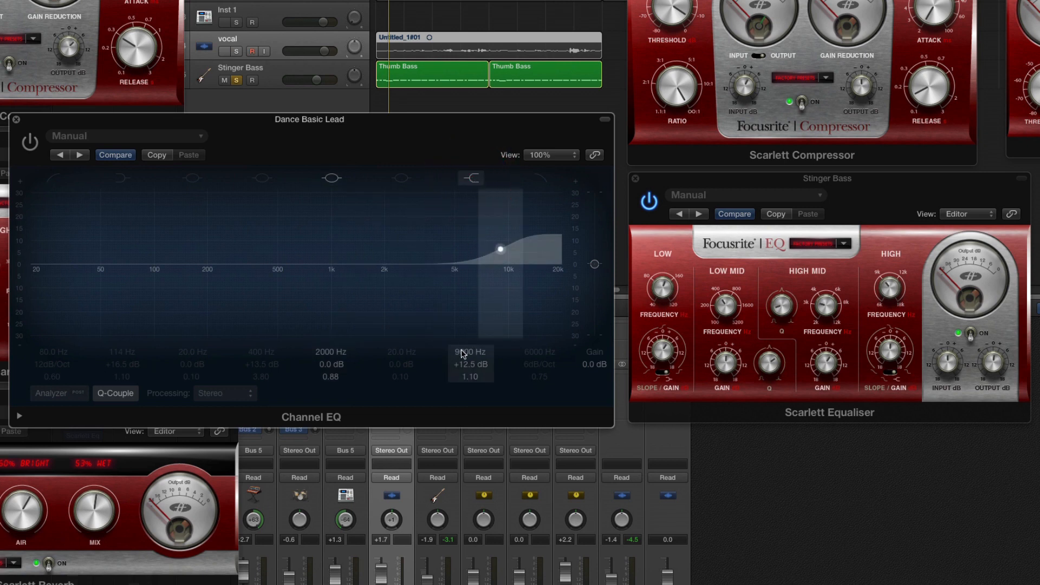
Toggle the Stinger Bass equaliser's high band slope/gain switch and set the Channel EQ's high shelf gain to +10.0 dB.
{"action": "left_click", "coordinate": [889, 373]}
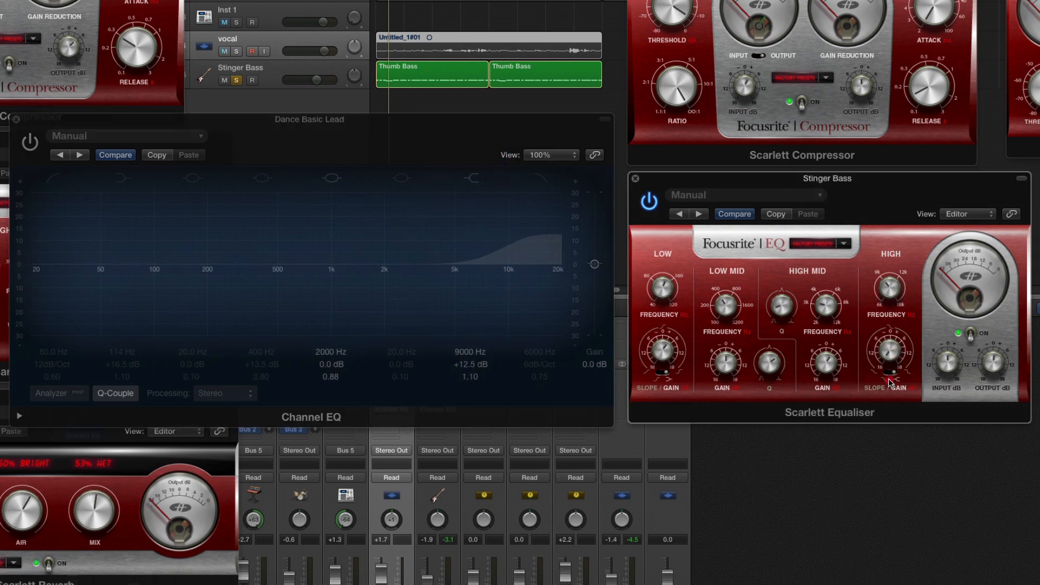
{"action": "left_click", "coordinate": [467, 363]}
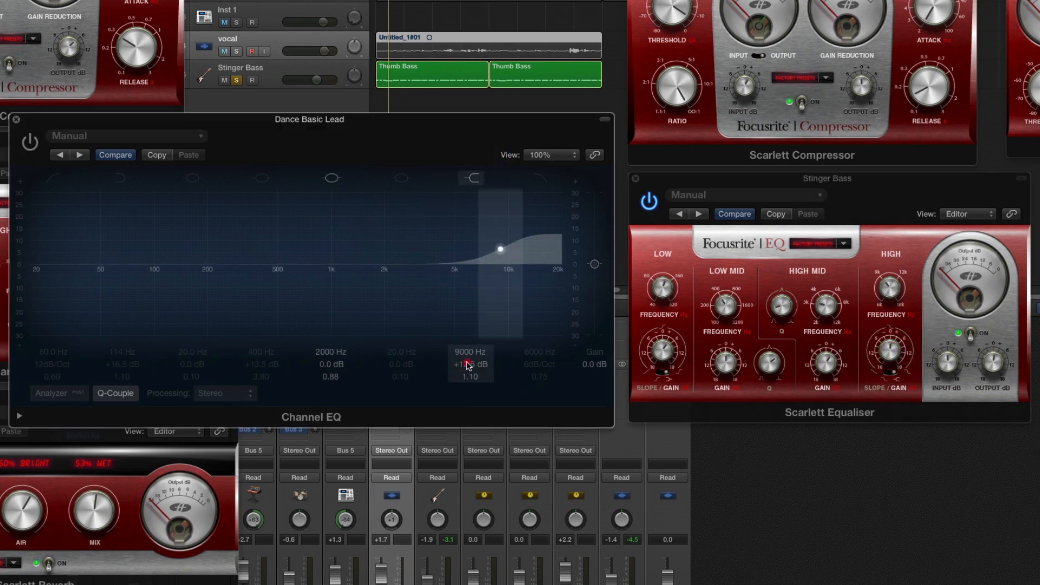
{"action": "left_click_drag", "start_coordinate": [468, 364], "coordinate": [481, 287]}
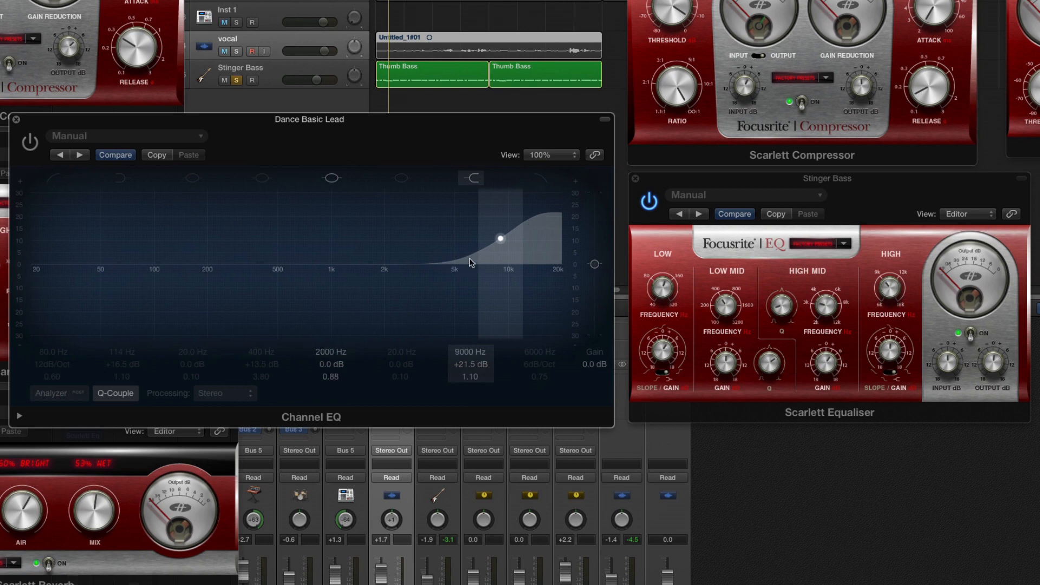
{"action": "left_click_drag", "start_coordinate": [466, 368], "coordinate": [466, 376]}
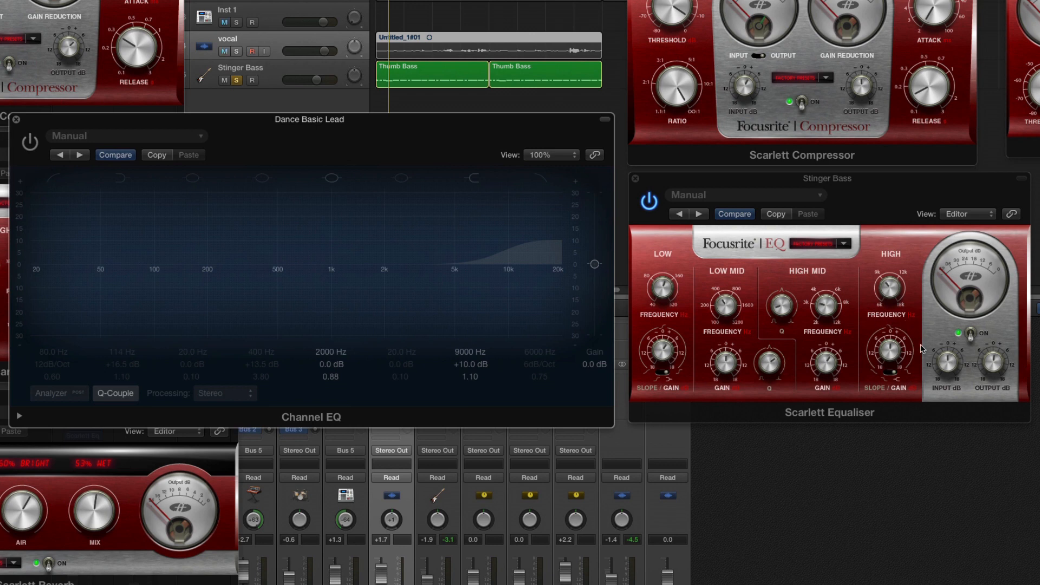
Try the Scarlett high band's switch and frequency, and replace the Channel EQ's high shelf with the 6000 Hz high cut filter.
{"action": "left_click", "coordinate": [891, 376]}
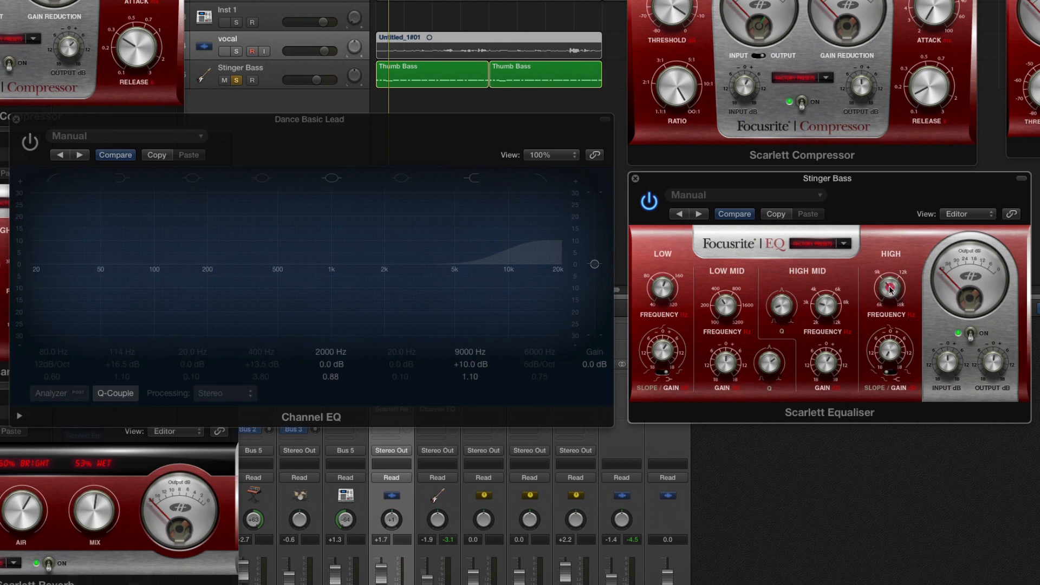
{"action": "left_click_drag", "start_coordinate": [889, 290], "coordinate": [884, 276]}
{"action": "left_click", "coordinate": [470, 178]}
{"action": "left_click", "coordinate": [534, 178]}
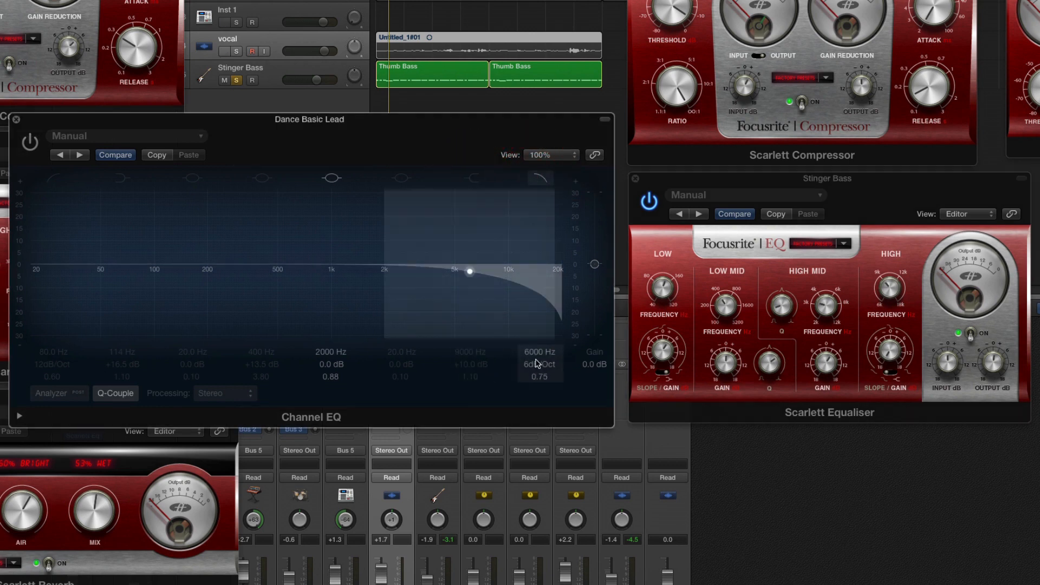
Compare the Scarlett high band's controls with the Channel EQ's high cut and try a 24 dB/Oct slope on it.
{"action": "left_click", "coordinate": [895, 289]}
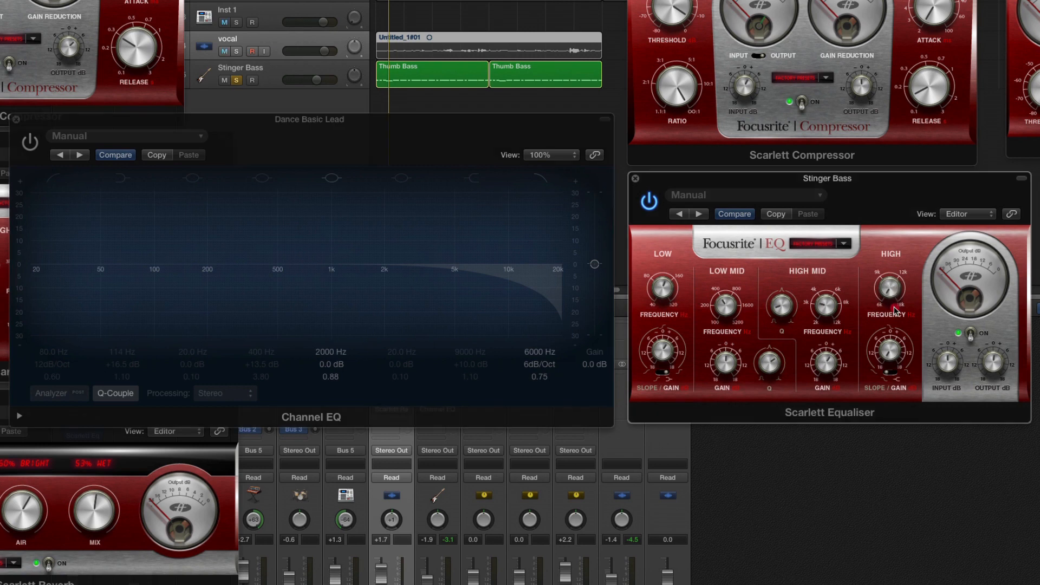
{"action": "left_click", "coordinate": [531, 349]}
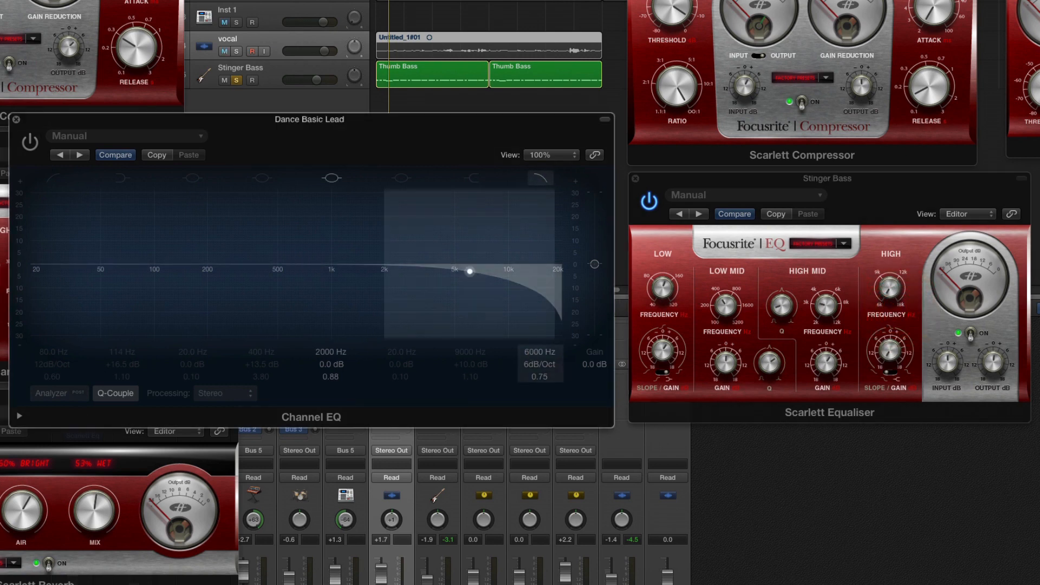
{"action": "left_click", "coordinate": [888, 352]}
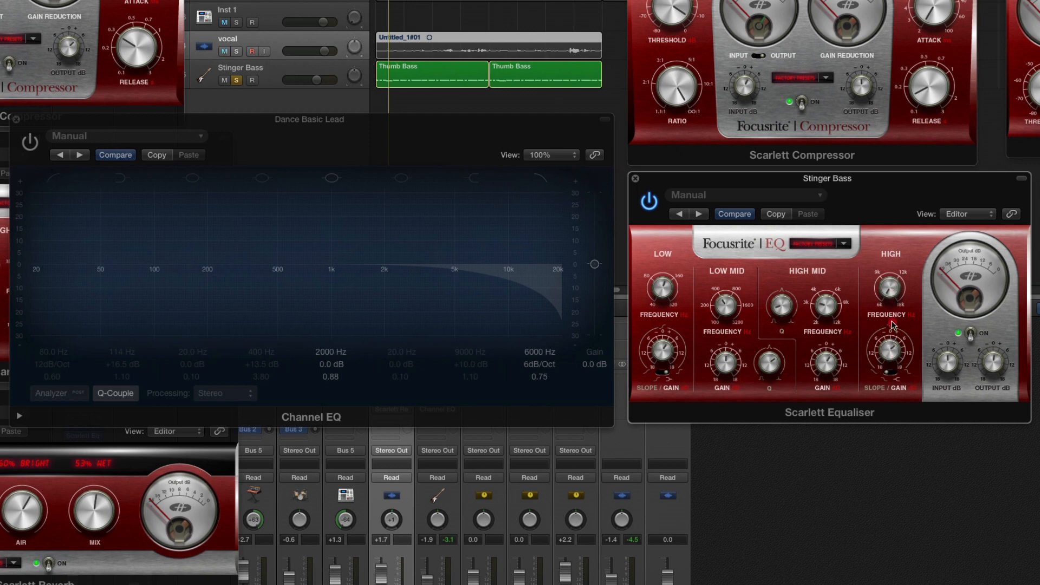
{"action": "left_click", "coordinate": [539, 364]}
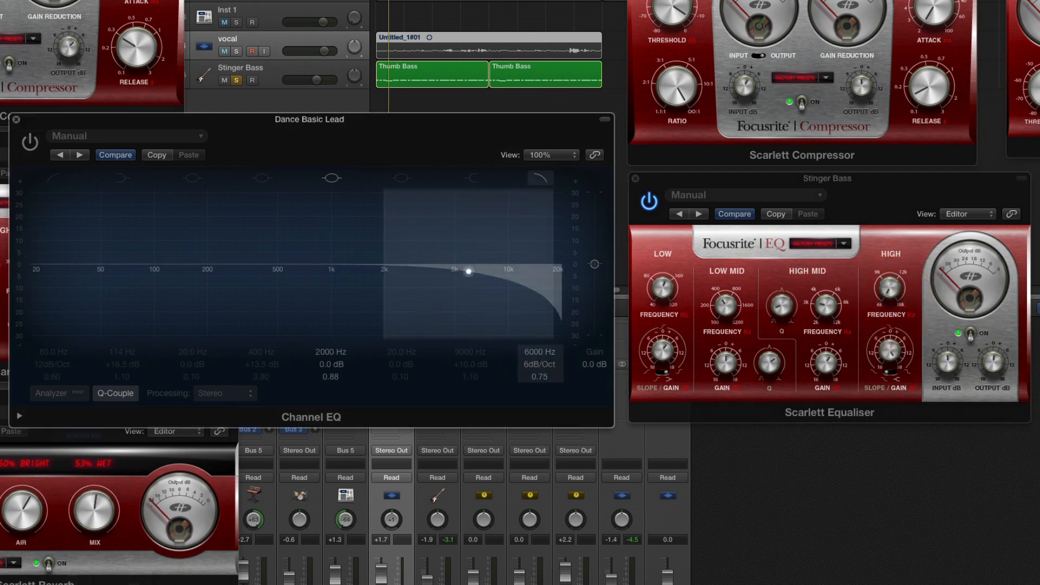
{"action": "left_click_drag", "start_coordinate": [538, 364], "coordinate": [539, 349]}
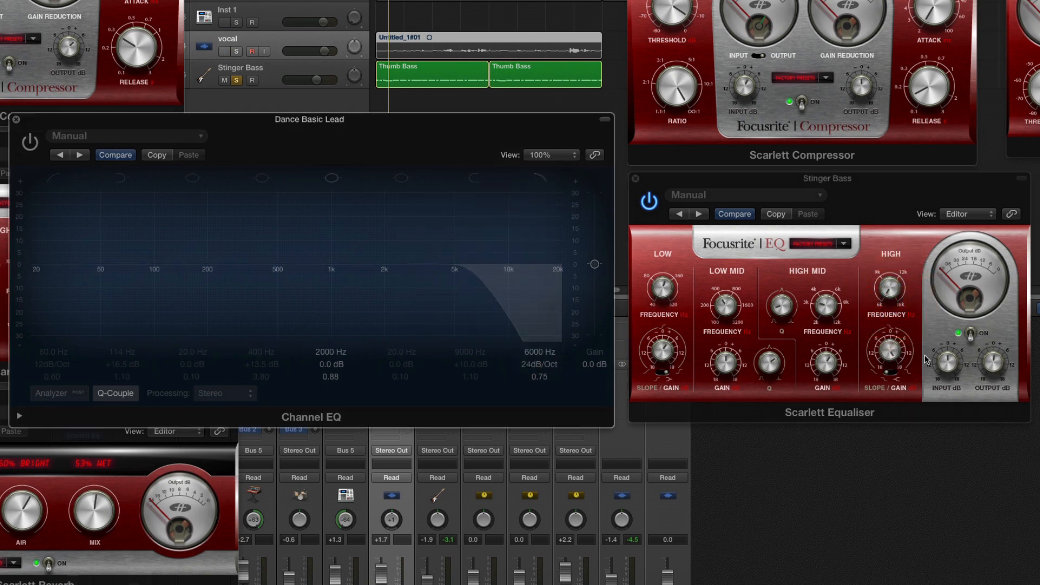
Set the Channel EQ's high cut slope to 6 dB/Oct and try the slope/gain control of the Stinger Bass equaliser's high band.
{"action": "left_click", "coordinate": [888, 351]}
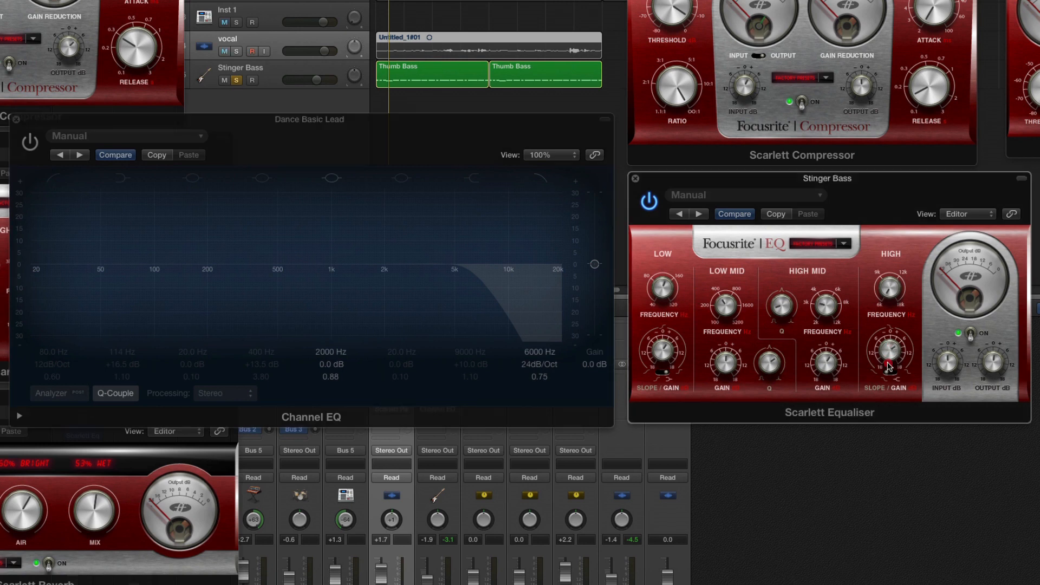
{"action": "left_click", "coordinate": [894, 412]}
{"action": "left_click_drag", "start_coordinate": [537, 366], "coordinate": [537, 382]}
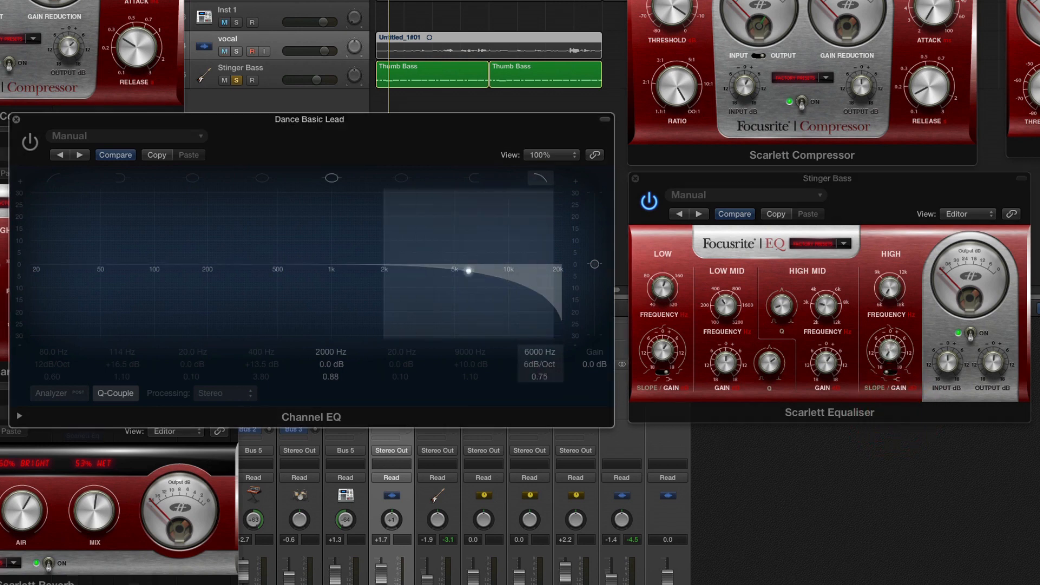
{"action": "left_click", "coordinate": [898, 328]}
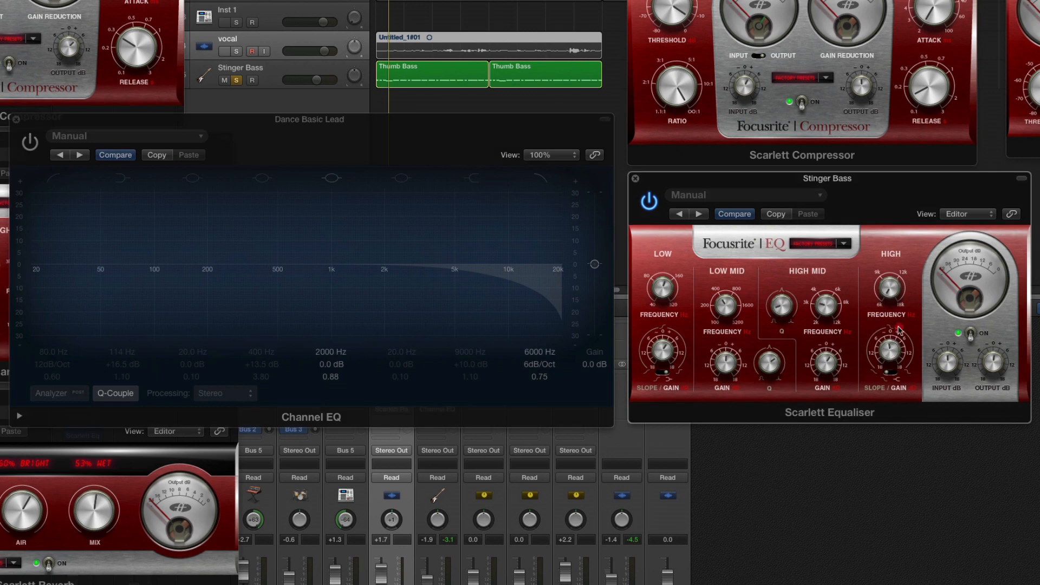
{"action": "left_click", "coordinate": [897, 362]}
{"action": "mouse_move", "coordinate": [898, 362]}
{"action": "left_mouse_down"}
{"action": "mouse_move", "coordinate": [895, 328]}
{"action": "mouse_move", "coordinate": [896, 356]}
{"action": "mouse_move", "coordinate": [896, 345]}
{"action": "left_mouse_up"}
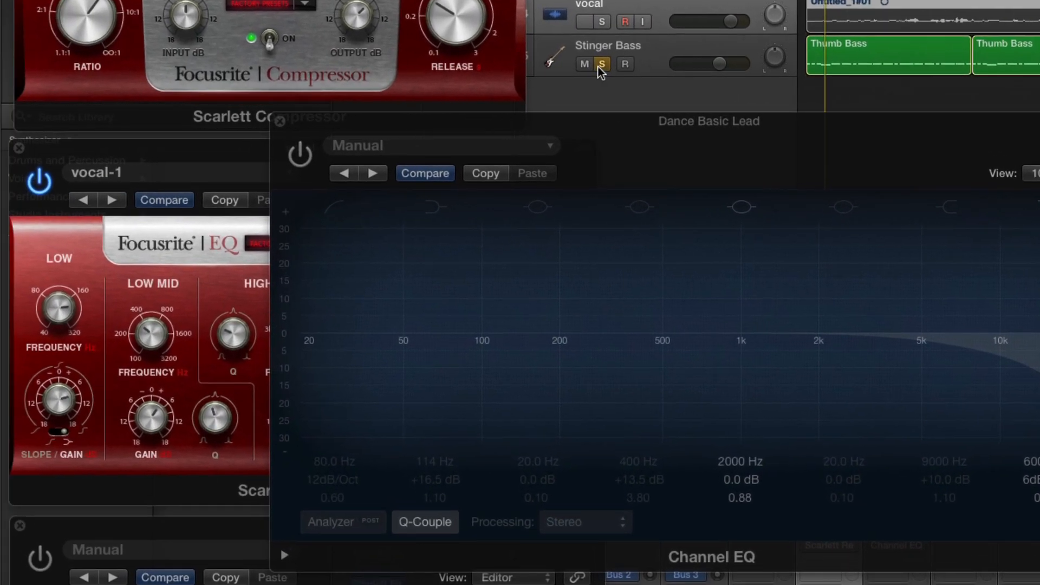
Solo the vocal track instead of the Stinger Bass and close the Channel EQ window.
{"action": "left_click_drag", "start_coordinate": [236, 80], "coordinate": [237, 52]}
{"action": "left_click", "coordinate": [602, 22]}
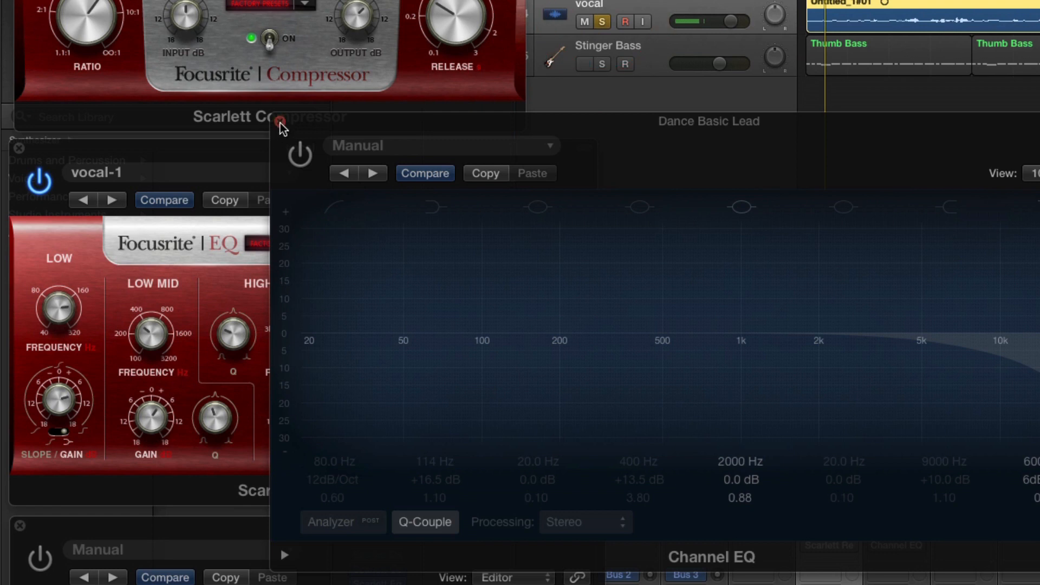
{"action": "left_click", "coordinate": [280, 121]}
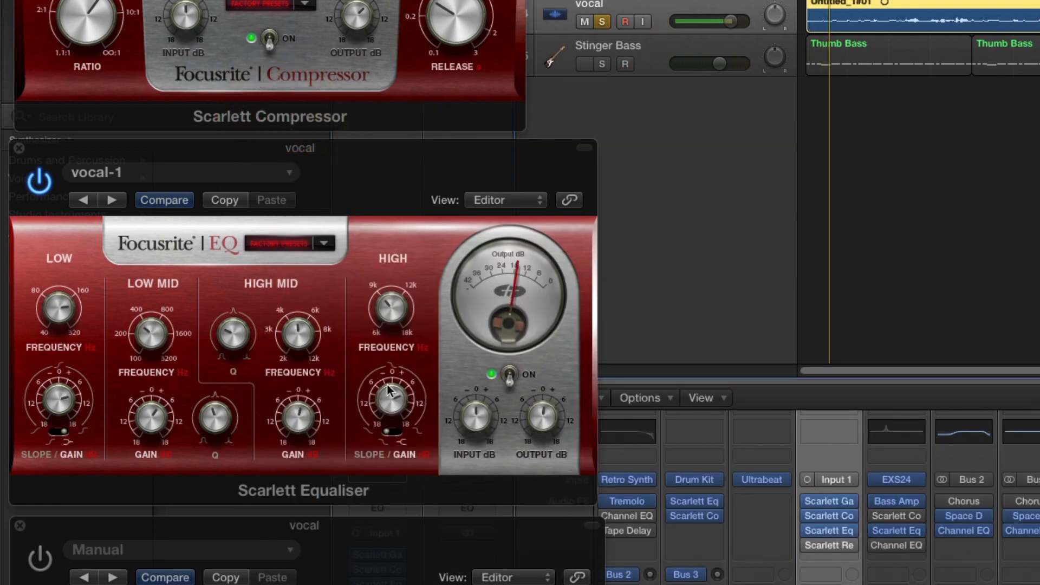
Try the frequency and gain of the vocal equaliser's high band and toggle the band's slope/gain switch.
{"action": "left_click", "coordinate": [388, 314]}
{"action": "left_click_drag", "start_coordinate": [387, 316], "coordinate": [387, 316]}
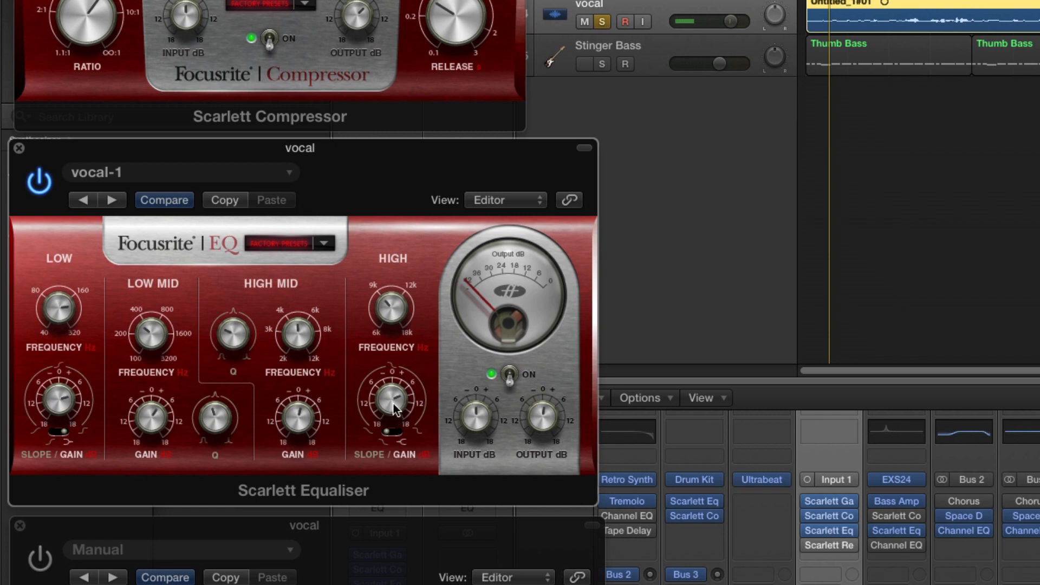
{"action": "left_click_drag", "start_coordinate": [384, 401], "coordinate": [397, 431]}
{"action": "mouse_move", "coordinate": [390, 405]}
{"action": "left_mouse_down"}
{"action": "mouse_move", "coordinate": [388, 375]}
{"action": "mouse_move", "coordinate": [393, 396]}
{"action": "left_mouse_up"}
{"action": "left_click", "coordinate": [397, 441]}
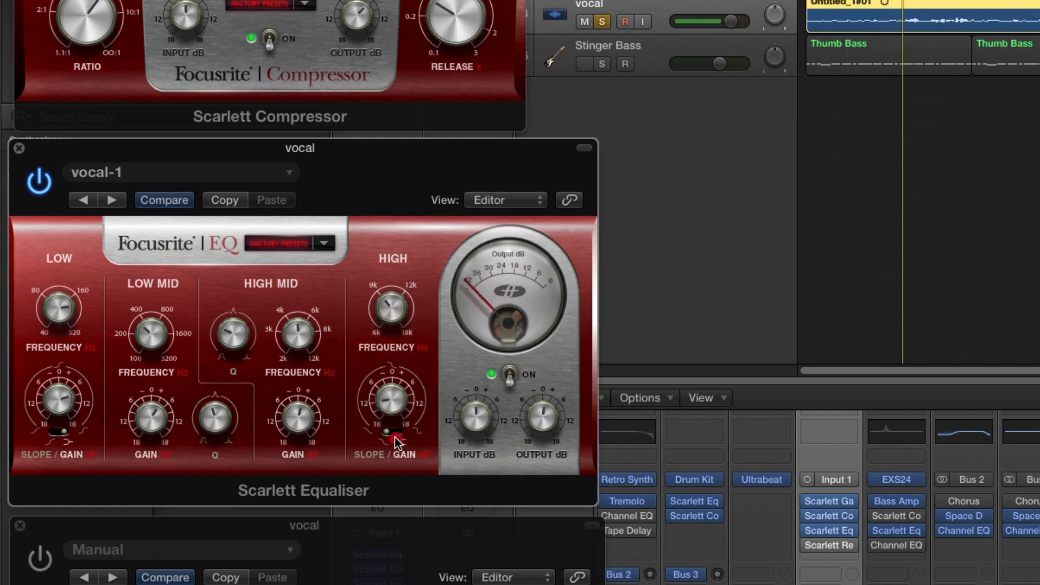
{"action": "mouse_move", "coordinate": [395, 437]}
{"action": "left_mouse_down"}
{"action": "mouse_move", "coordinate": [392, 395]}
{"action": "mouse_move", "coordinate": [398, 440]}
{"action": "left_mouse_up"}
{"action": "left_click_drag", "start_coordinate": [398, 440], "coordinate": [398, 440]}
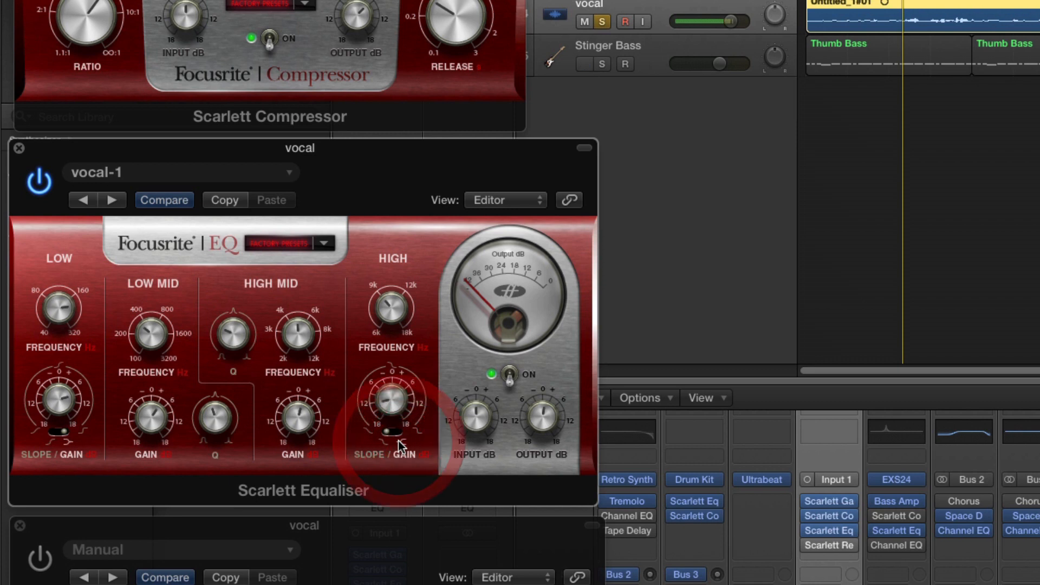
Play the soloed vocal while raising its equaliser's high band gain and adjusting the band's frequency.
{"action": "left_click", "coordinate": [389, 407]}
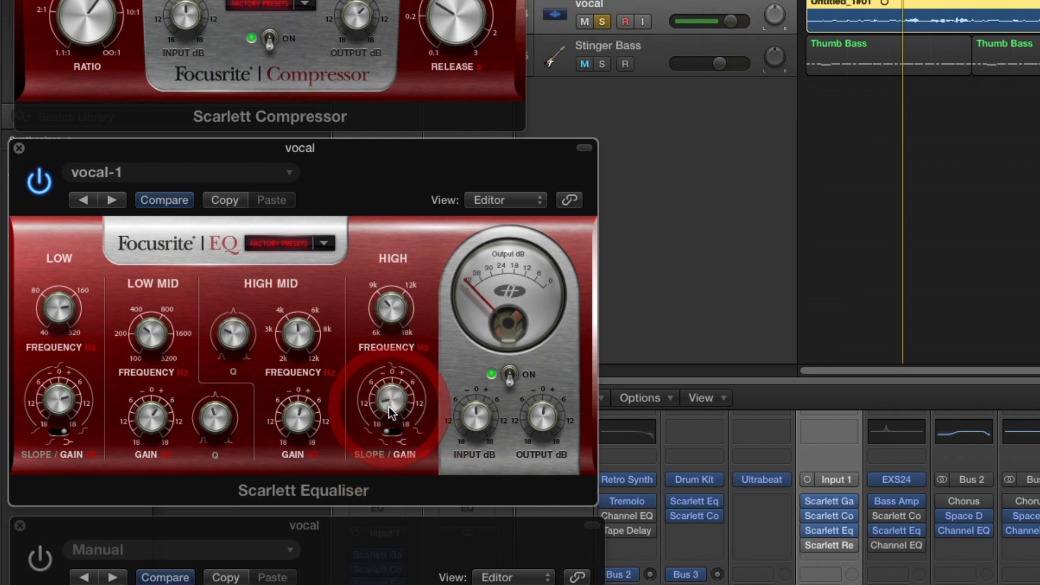
{"action": "key", "text": "space"}
{"action": "mouse_move", "coordinate": [389, 407]}
{"action": "left_mouse_down"}
{"action": "mouse_move", "coordinate": [382, 352]}
{"action": "mouse_move", "coordinate": [390, 418]}
{"action": "mouse_move", "coordinate": [380, 349]}
{"action": "mouse_move", "coordinate": [389, 423]}
{"action": "mouse_move", "coordinate": [382, 358]}
{"action": "mouse_move", "coordinate": [398, 399]}
{"action": "left_mouse_up"}
{"action": "left_click_drag", "start_coordinate": [393, 316], "coordinate": [390, 315]}
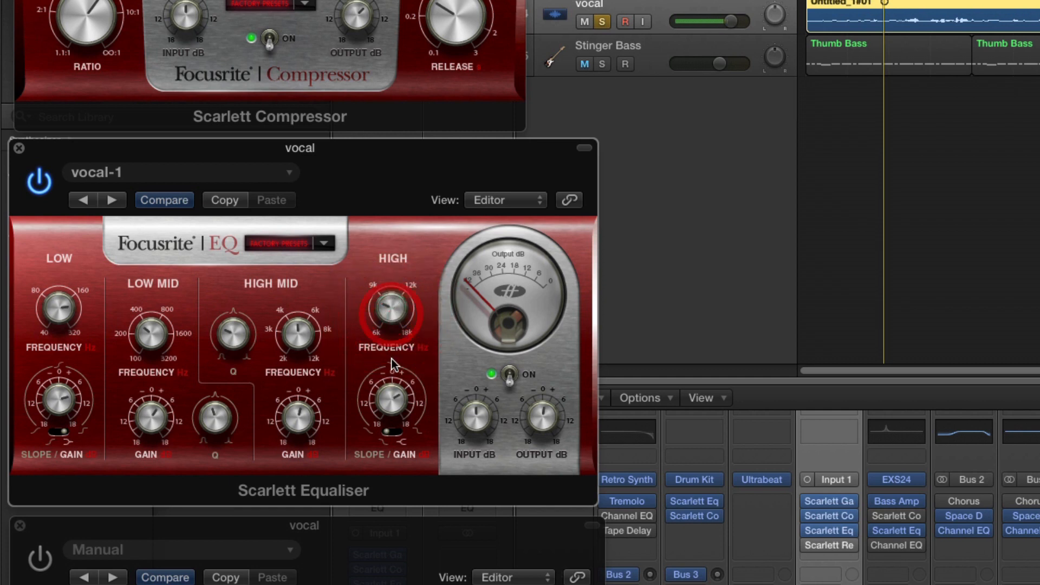
Fine-tune the vocal equaliser's high band gain during playback and try its slope/gain switch.
{"action": "left_click", "coordinate": [391, 399]}
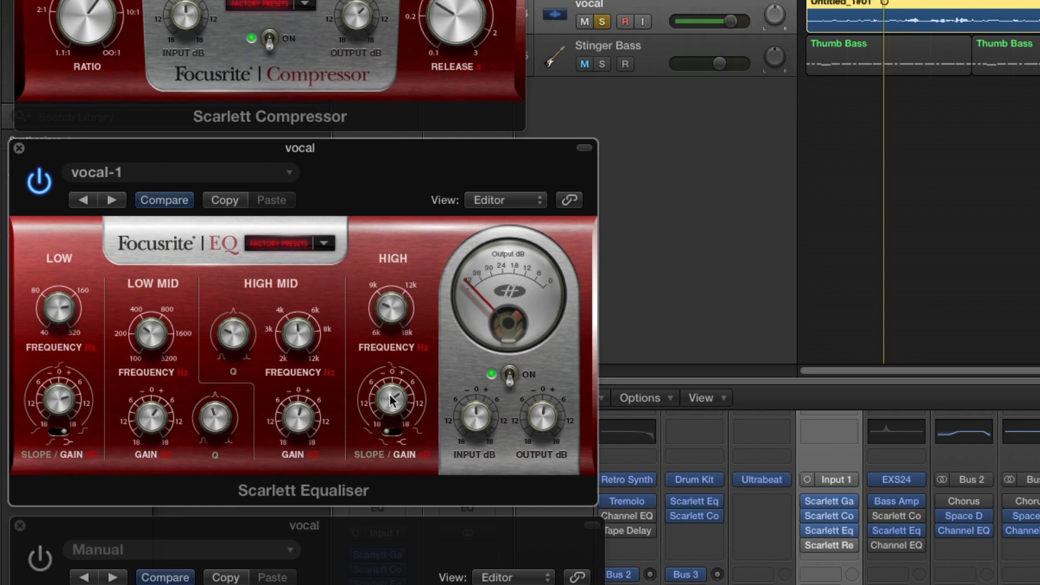
{"action": "left_click", "coordinate": [390, 400]}
{"action": "left_click", "coordinate": [391, 398]}
{"action": "left_click", "coordinate": [391, 399]}
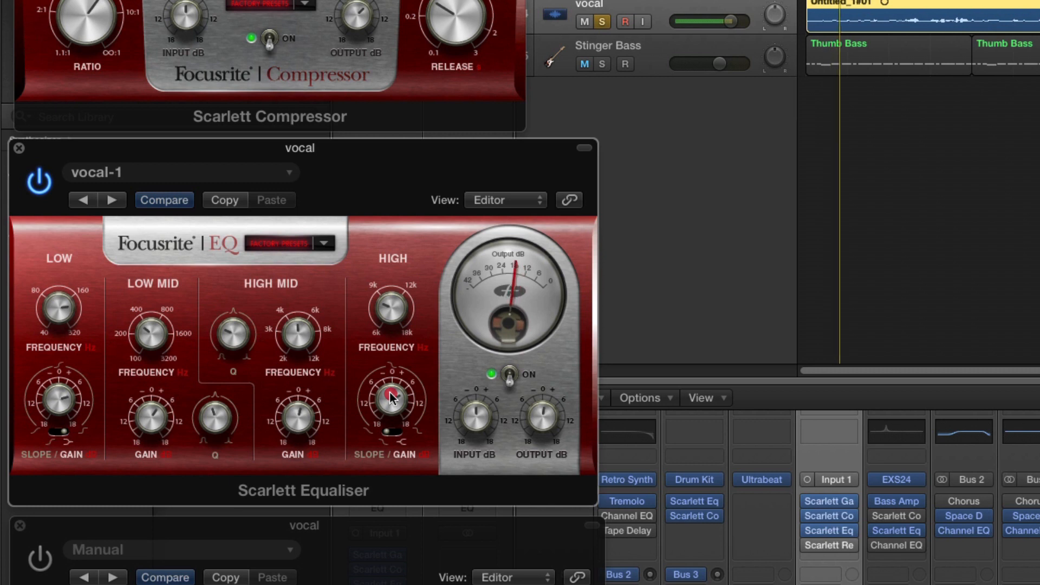
{"action": "left_click", "coordinate": [393, 431]}
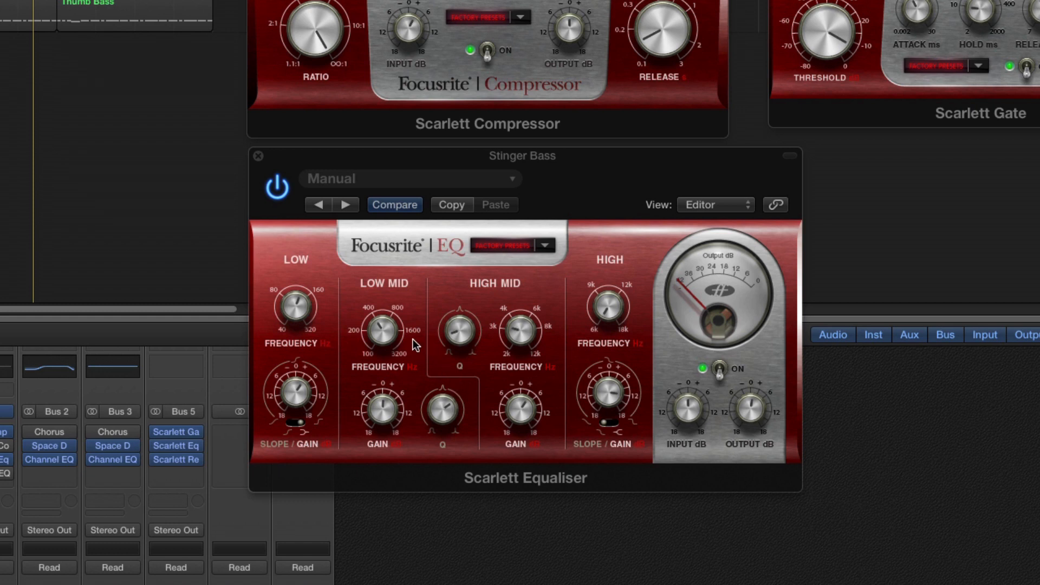
Look through the factory presets and the plug-in settings list of the Stinger Bass equaliser.
{"action": "left_click", "coordinate": [461, 294]}
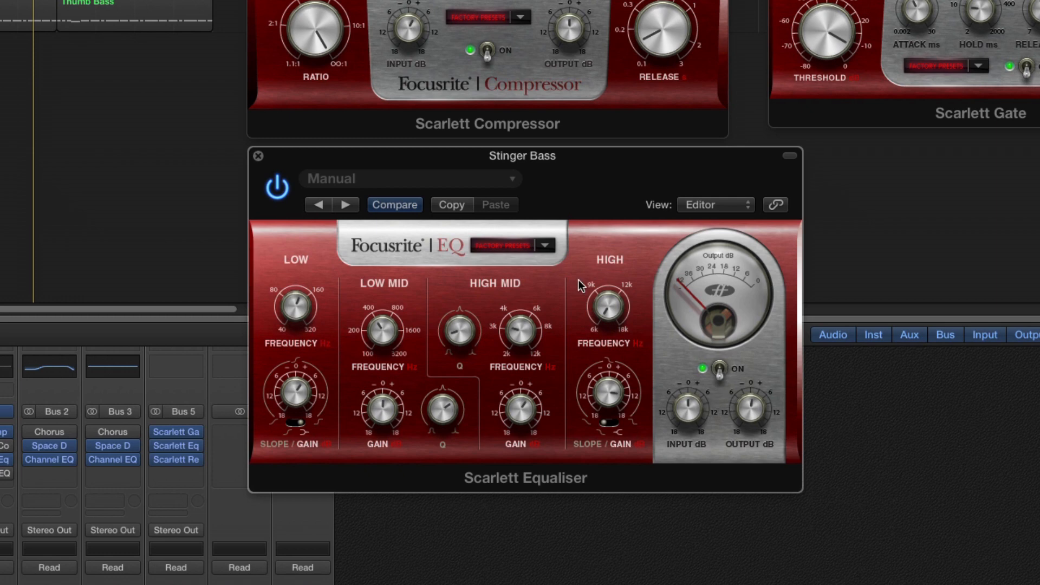
{"action": "left_click", "coordinate": [544, 247]}
{"action": "left_click", "coordinate": [589, 209]}
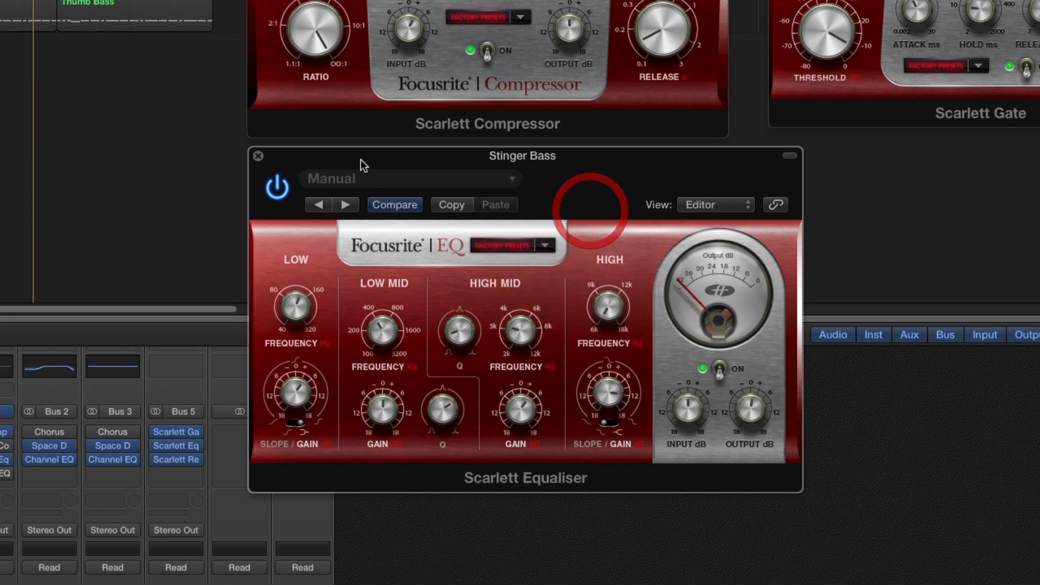
{"action": "left_click", "coordinate": [359, 178]}
{"action": "left_click", "coordinate": [563, 173]}
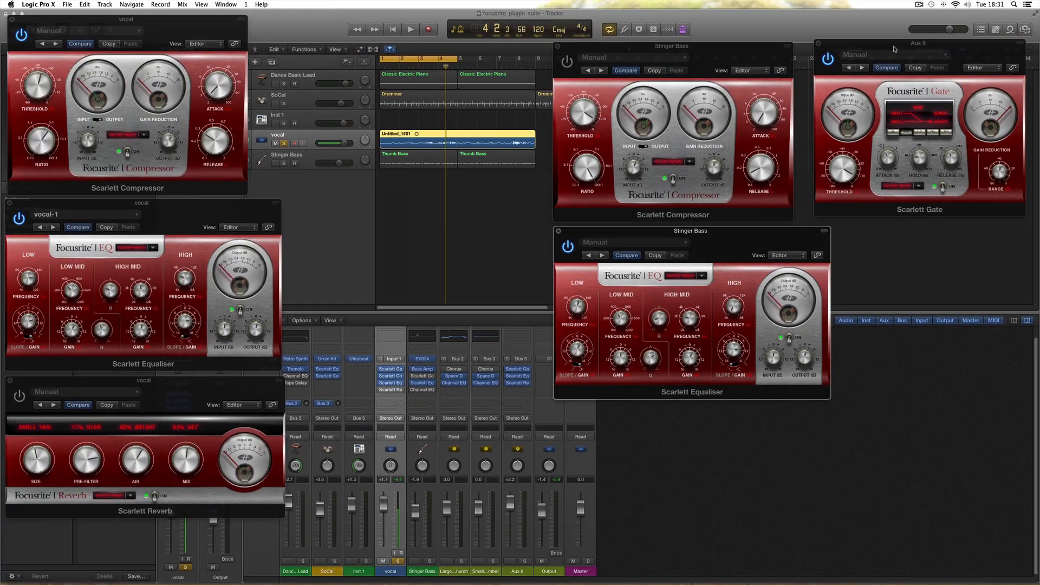
Bring the Aux 6 gate window forward, solo Aux 6 instead of the vocal track and run playback.
{"action": "left_click", "coordinate": [893, 47]}
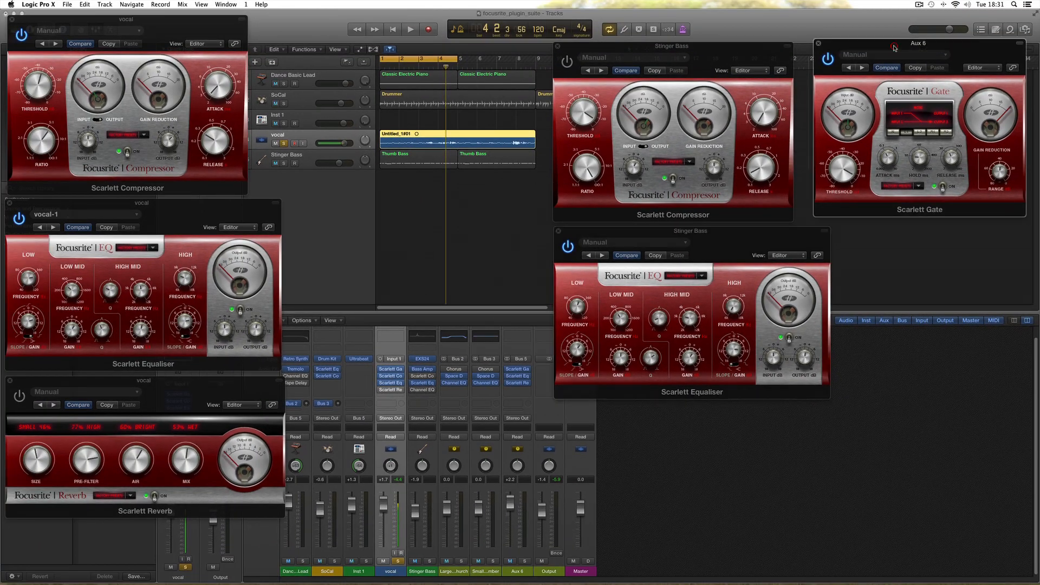
{"action": "left_click", "coordinate": [284, 144]}
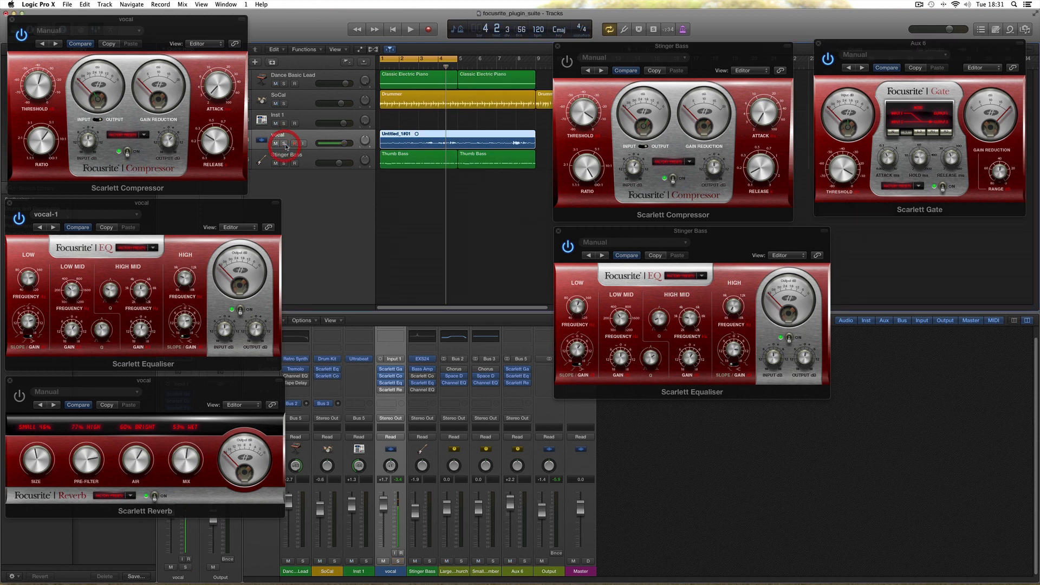
{"action": "left_click", "coordinate": [523, 562]}
{"action": "key", "text": "space"}
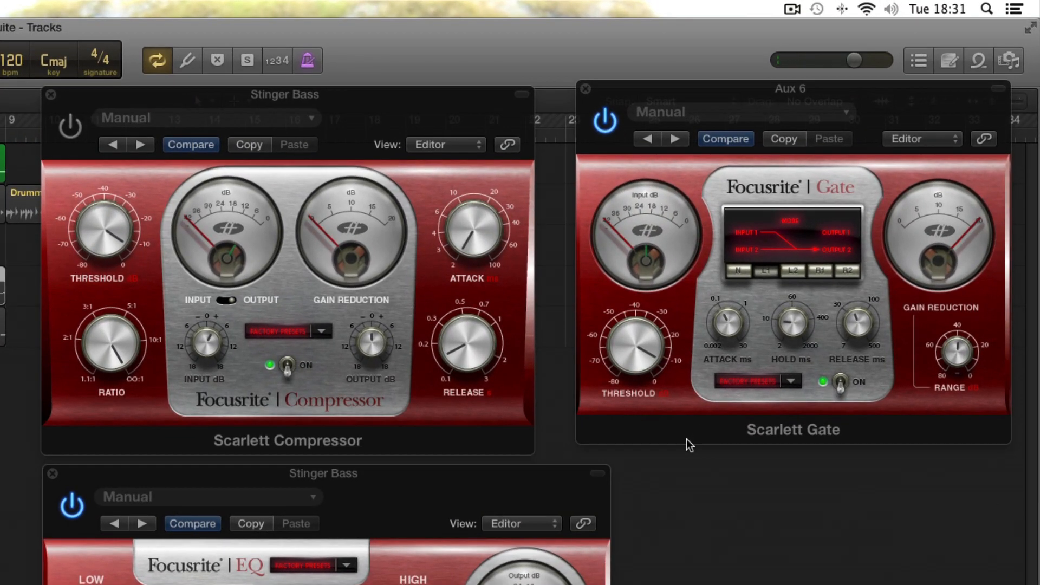
Browse the Aux 6 gate's factory presets and examine its range and mode controls.
{"action": "left_click", "coordinate": [686, 438]}
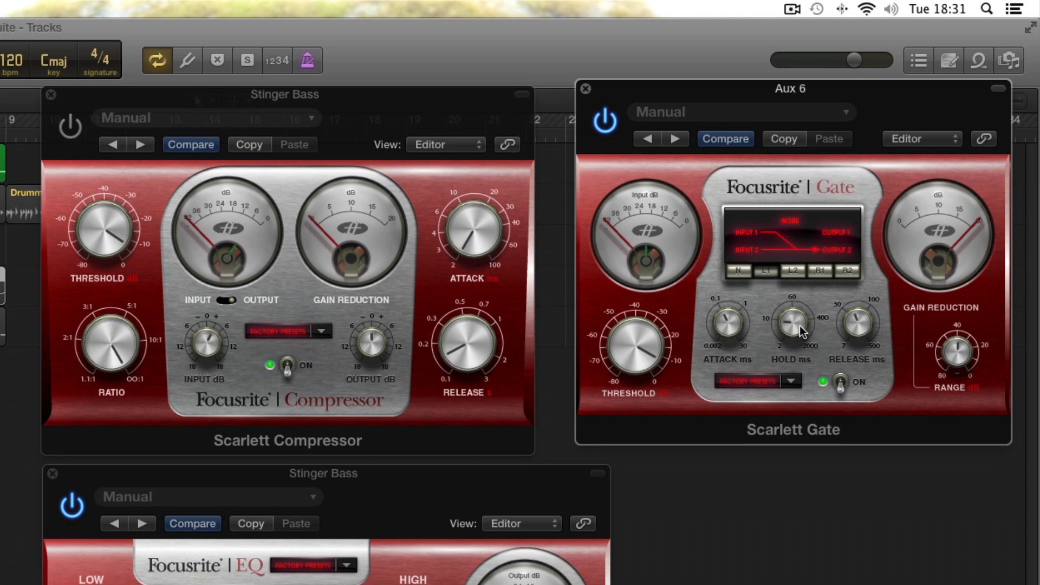
{"action": "left_click", "coordinate": [805, 384]}
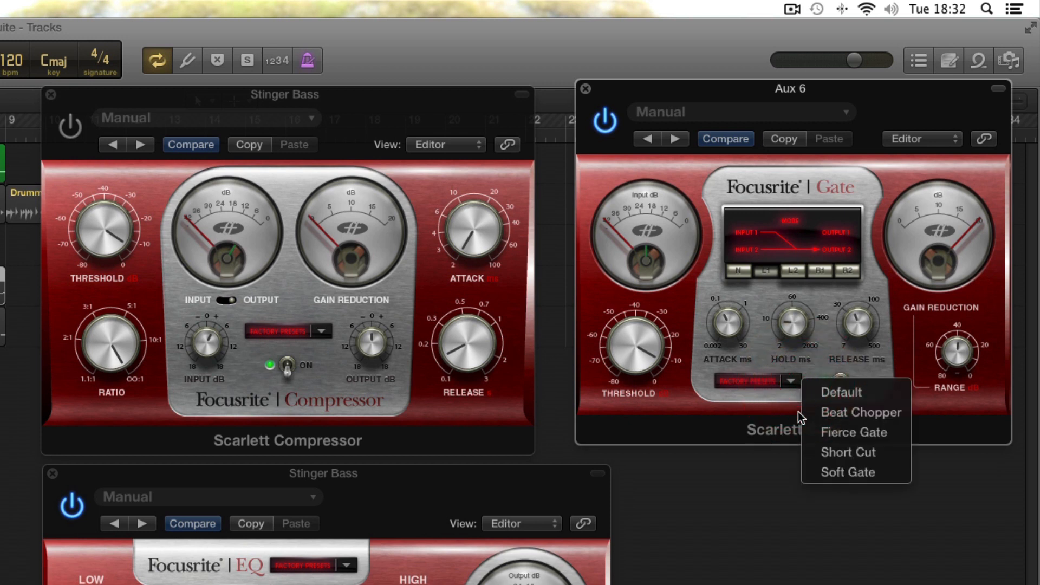
{"action": "left_click", "coordinate": [853, 387]}
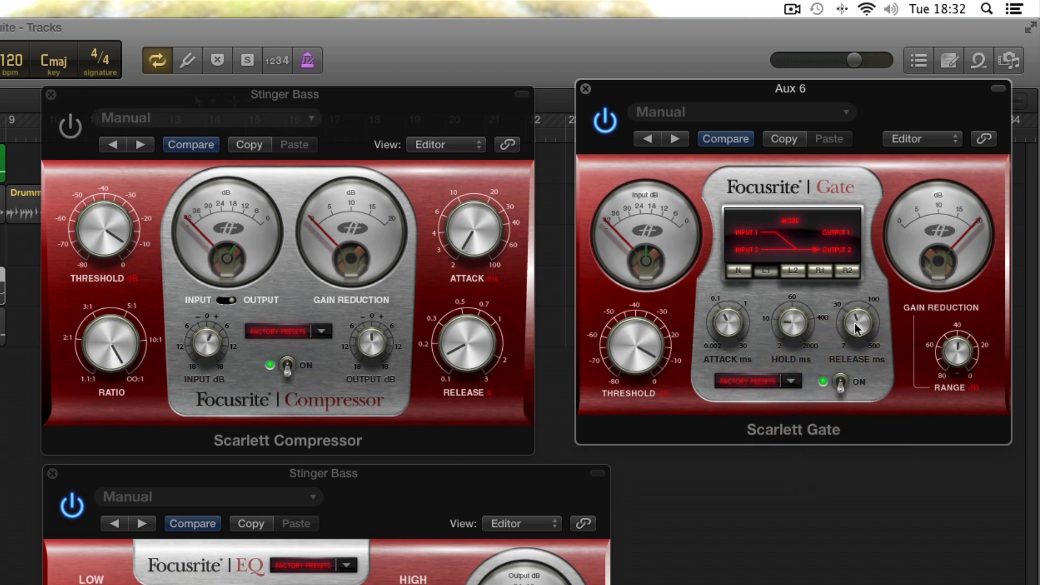
{"action": "left_click", "coordinate": [956, 358]}
{"action": "left_click", "coordinate": [759, 272]}
{"action": "left_click", "coordinate": [781, 271]}
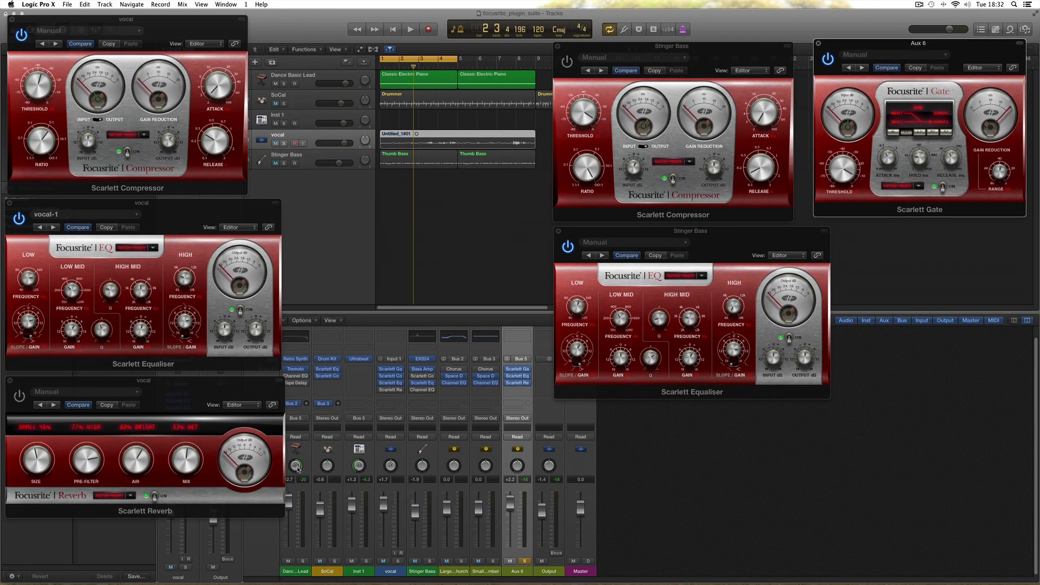
Mute the Inst 1 channel and bypass the Scarlett Gate on Aux 6.
{"action": "left_click", "coordinate": [297, 466]}
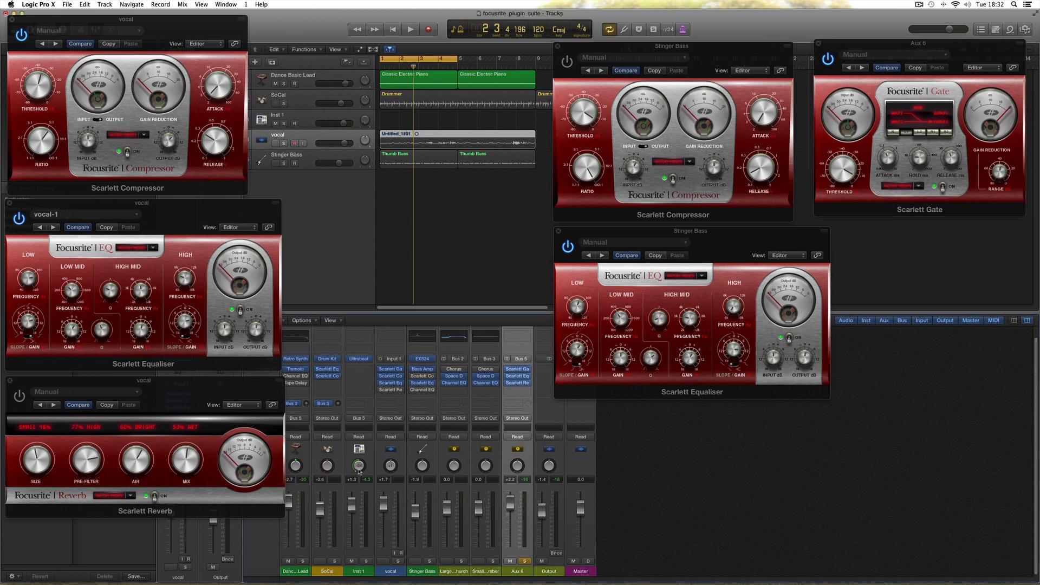
{"action": "left_click", "coordinate": [352, 561]}
{"action": "left_click", "coordinate": [828, 58]}
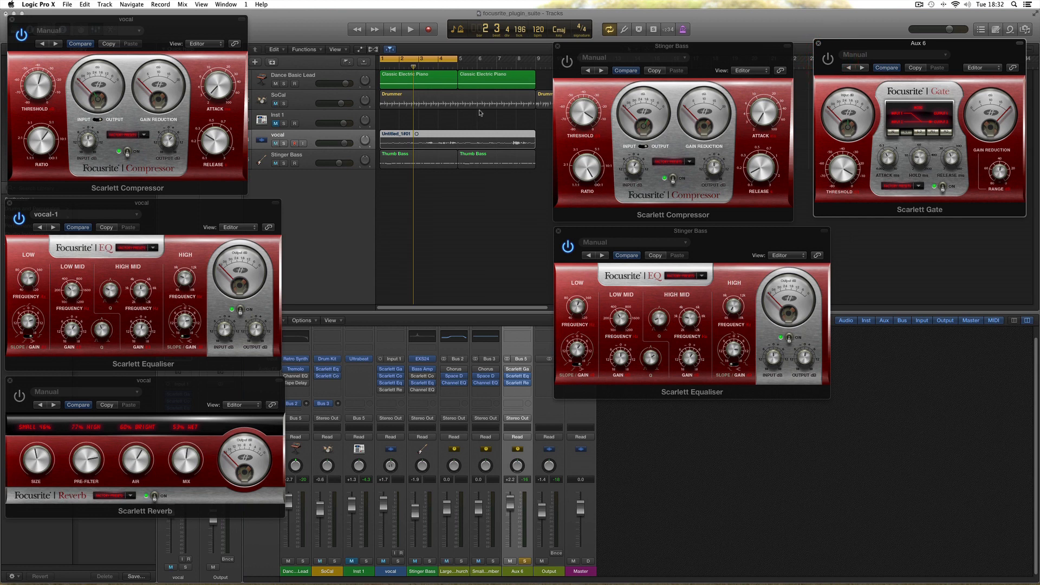
Show the first Classic Electric Piano region in the Piano Roll, clear the Stinger Bass equaliser away and play the part.
{"action": "double_click", "coordinate": [436, 82]}
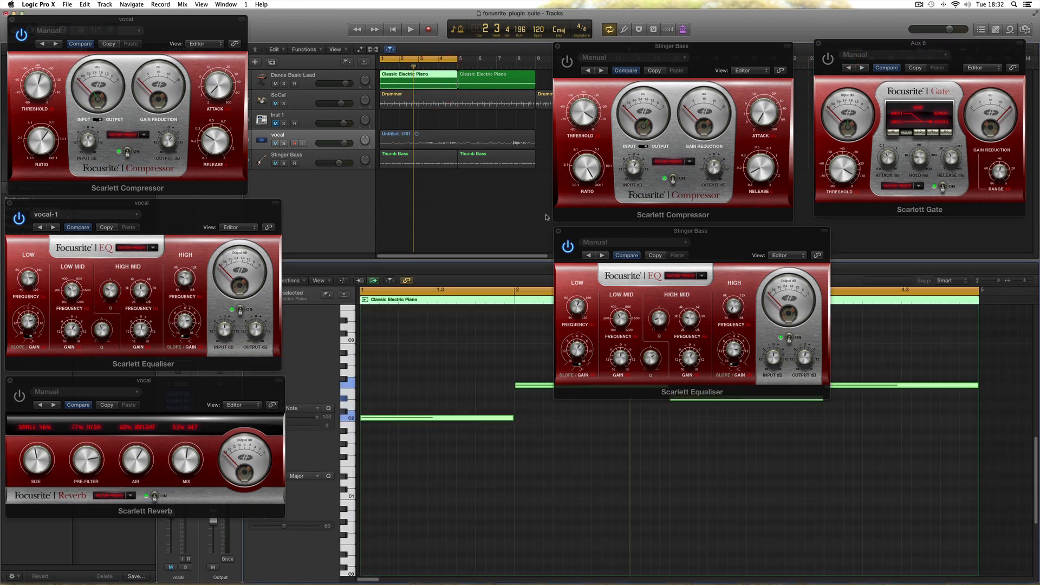
{"action": "left_click", "coordinate": [559, 232]}
{"action": "key", "text": "space"}
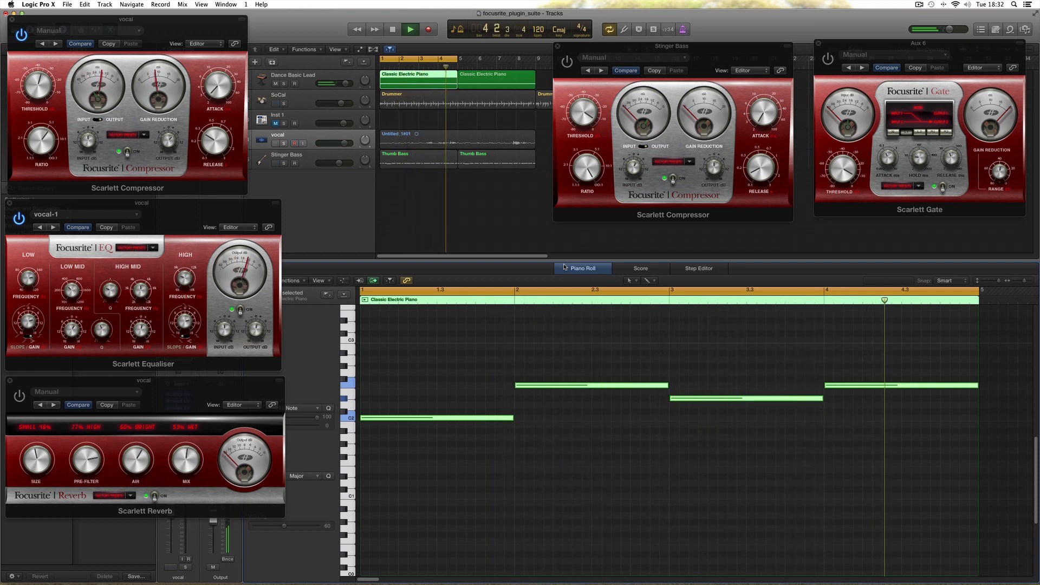
{"action": "key", "text": "space"}
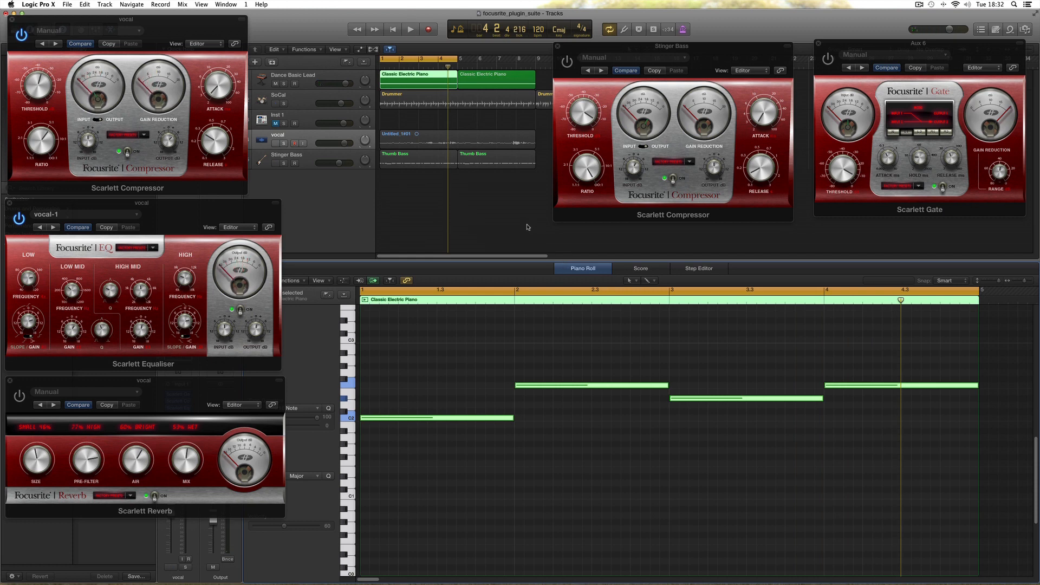
Return to the mixer and lower the Aux 6 fader to +1.8.
{"action": "key", "text": "x"}
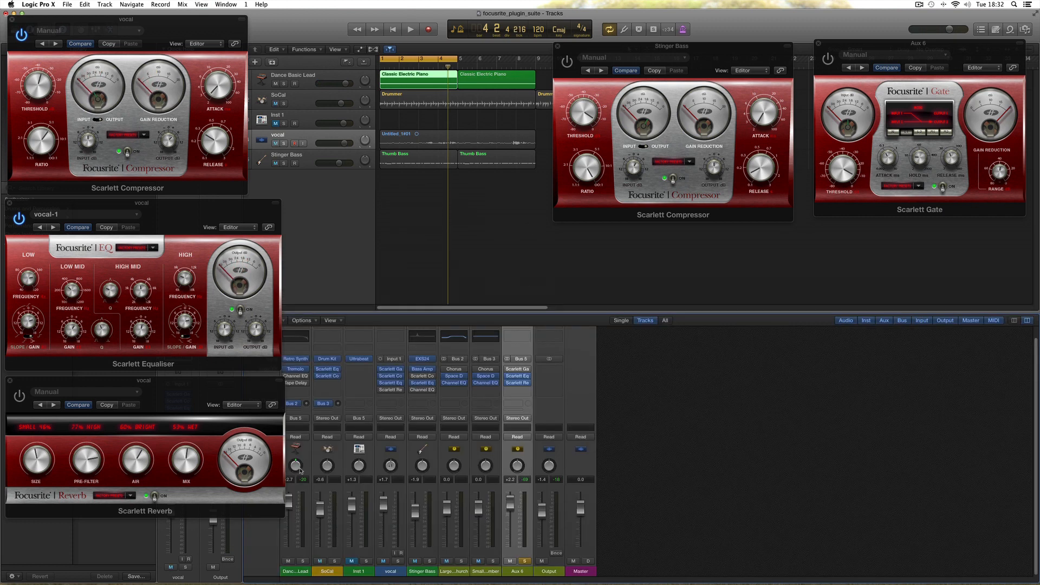
{"action": "left_click_drag", "start_coordinate": [511, 503], "coordinate": [510, 508]}
{"action": "left_click", "coordinate": [296, 463]}
{"action": "left_click", "coordinate": [296, 466]}
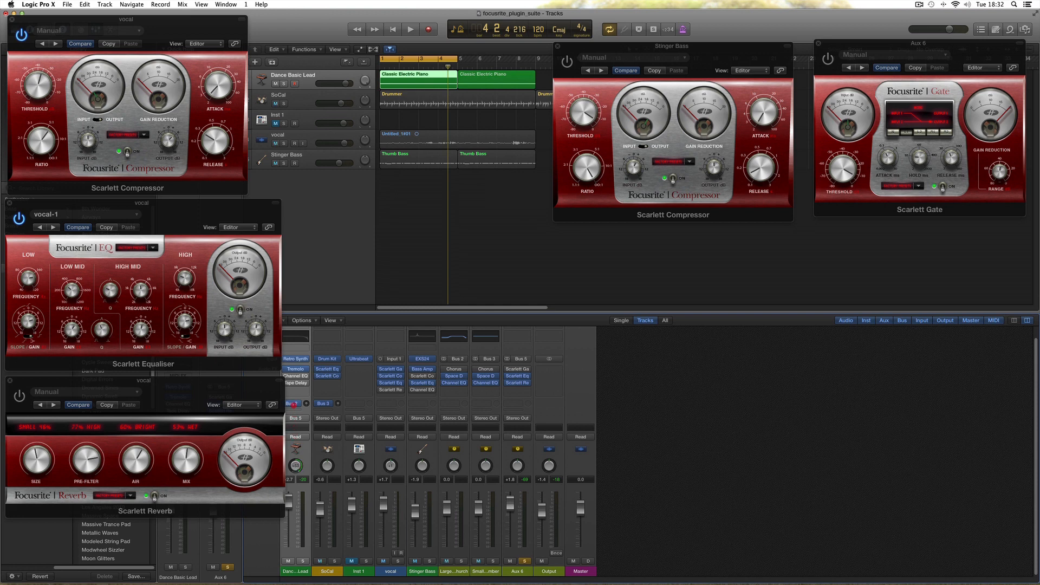
Mute the Dance Basic Lead channel and unmute Inst 1.
{"action": "key", "text": "ctrl+m"}
{"action": "left_click", "coordinate": [289, 561]}
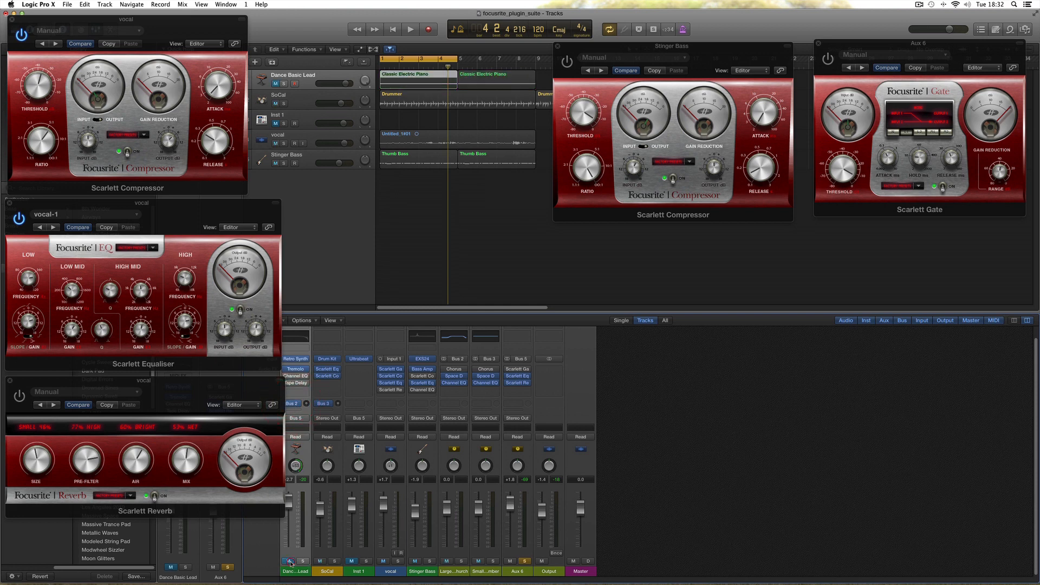
{"action": "left_click", "coordinate": [351, 561]}
Check the Ultrabeat instrument on Inst 1 and bypass the Scarlett Reverb on Aux 6.
{"action": "left_click", "coordinate": [354, 359]}
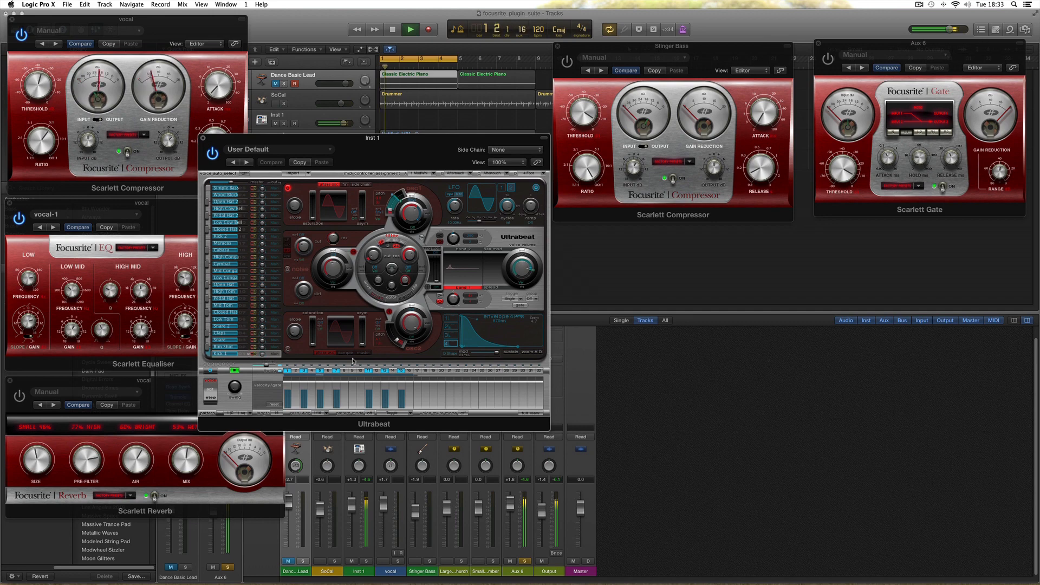
{"action": "left_click", "coordinate": [202, 138]}
{"action": "left_click", "coordinate": [507, 383]}
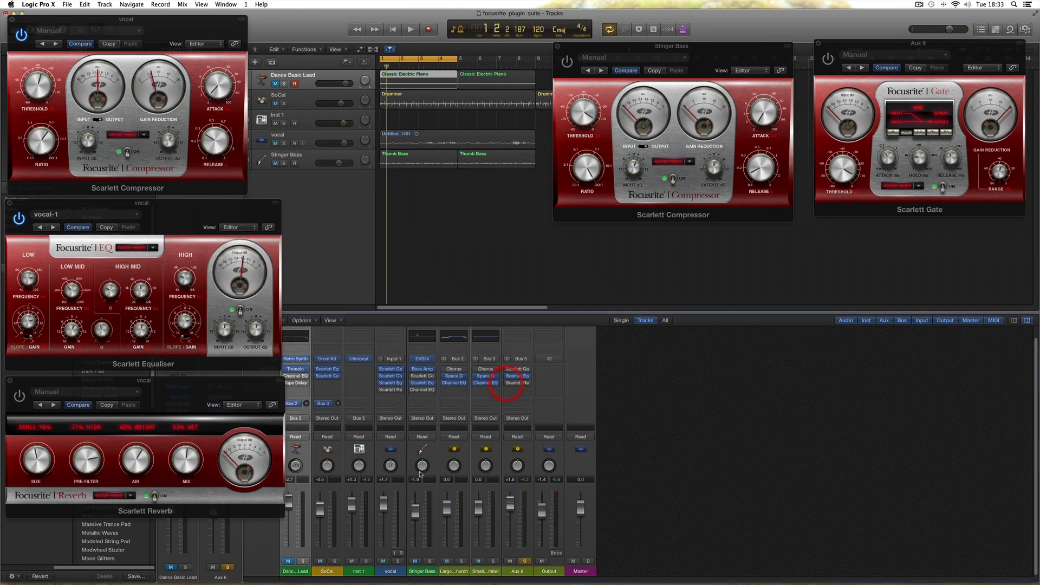
Play the Inst 1 part while viewing its Ultrabeat pattern, and close the Ultrabeat window.
{"action": "left_click", "coordinate": [360, 360]}
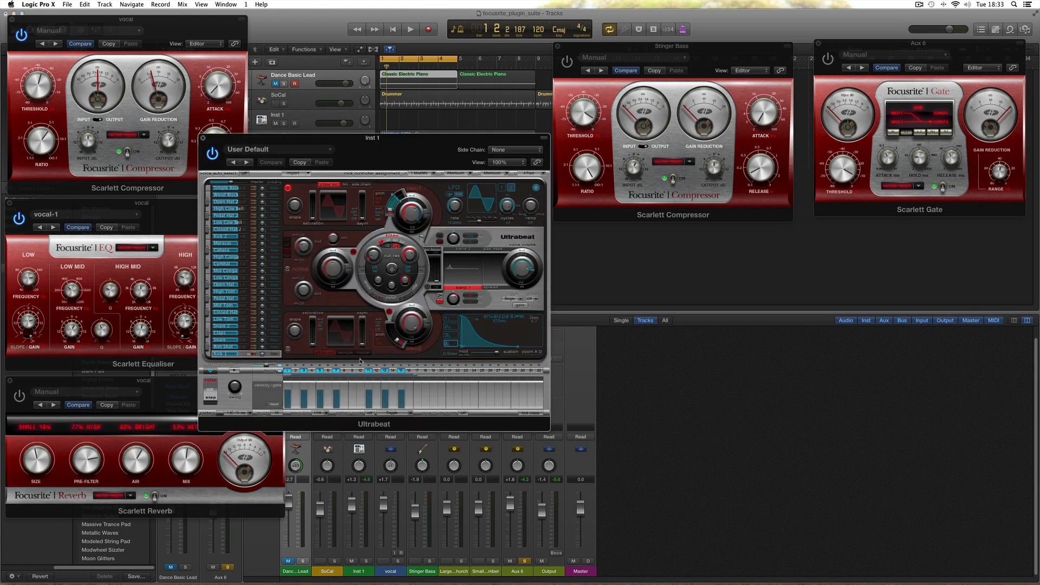
{"action": "key", "text": "space"}
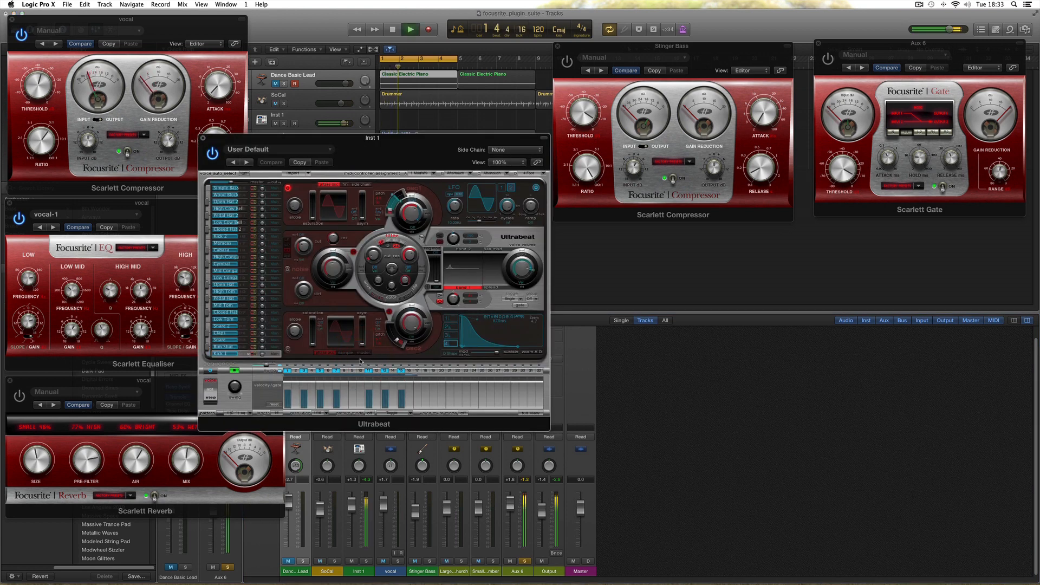
{"action": "key", "text": "space"}
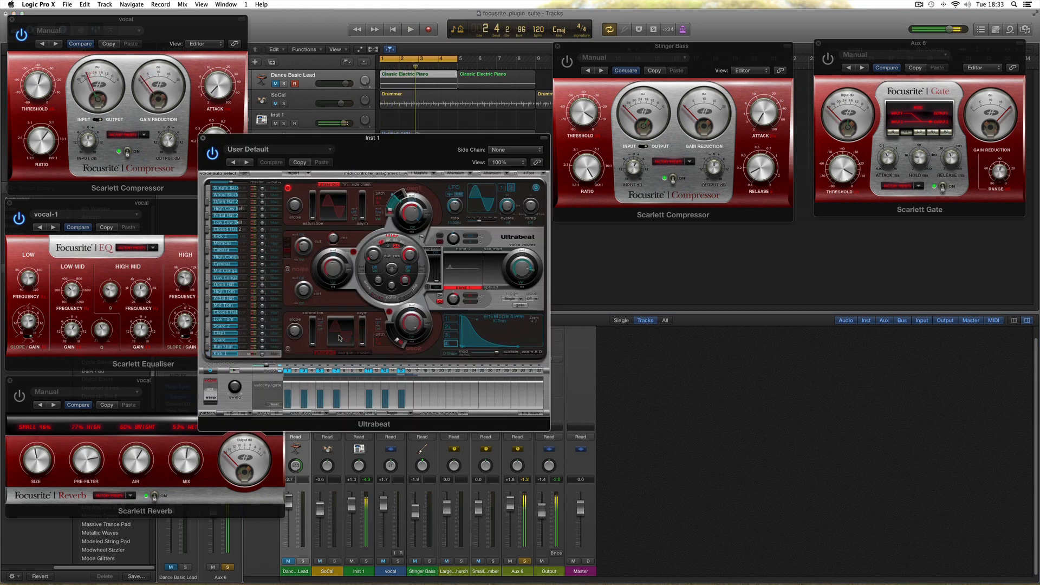
{"action": "left_click", "coordinate": [204, 139]}
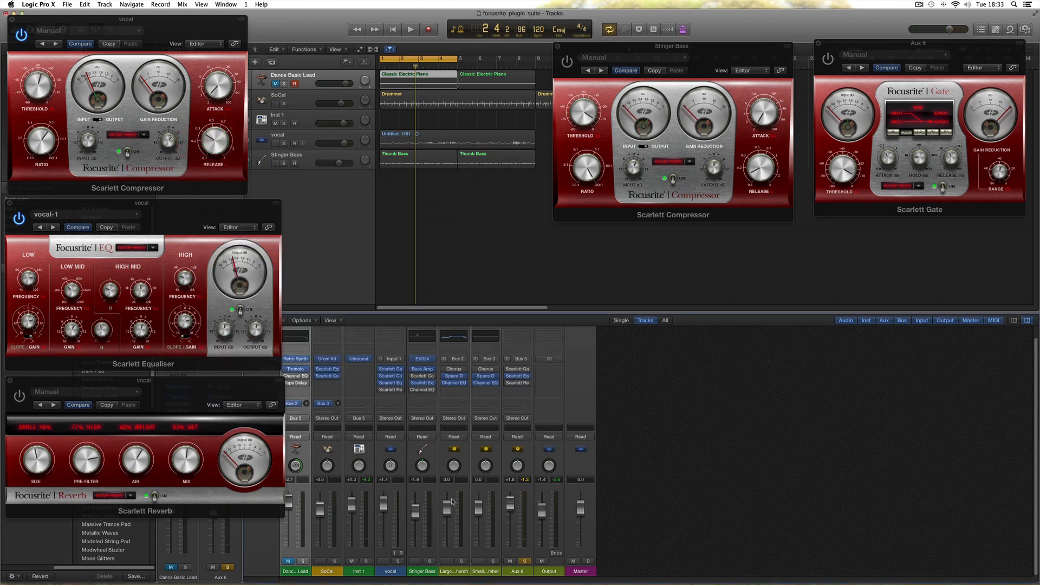
Select the Inst 1 and Aux 6 channel strips in turn and take Aux 6 out of solo.
{"action": "left_click", "coordinate": [517, 571]}
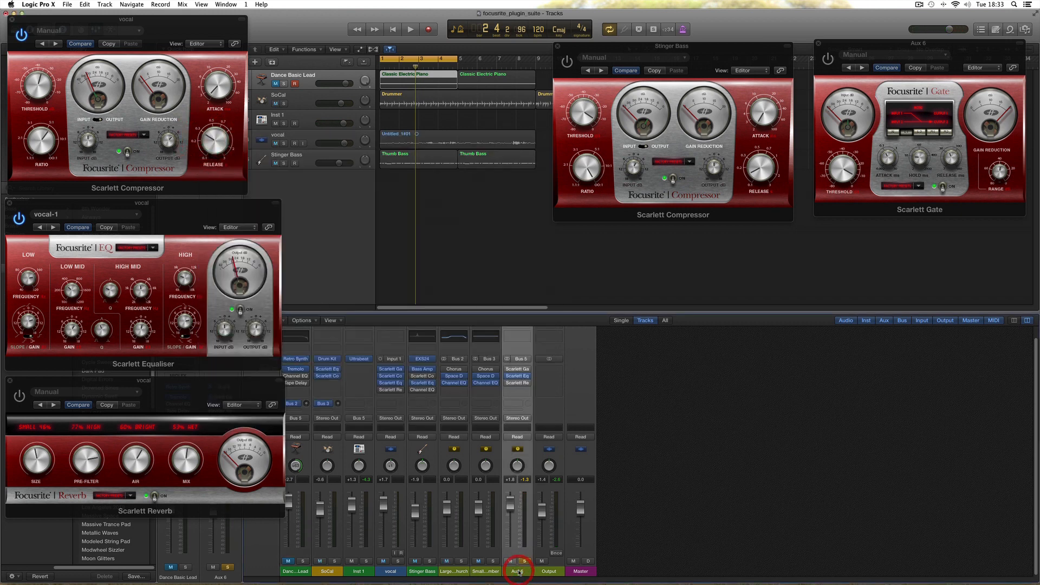
{"action": "left_click", "coordinate": [366, 571]}
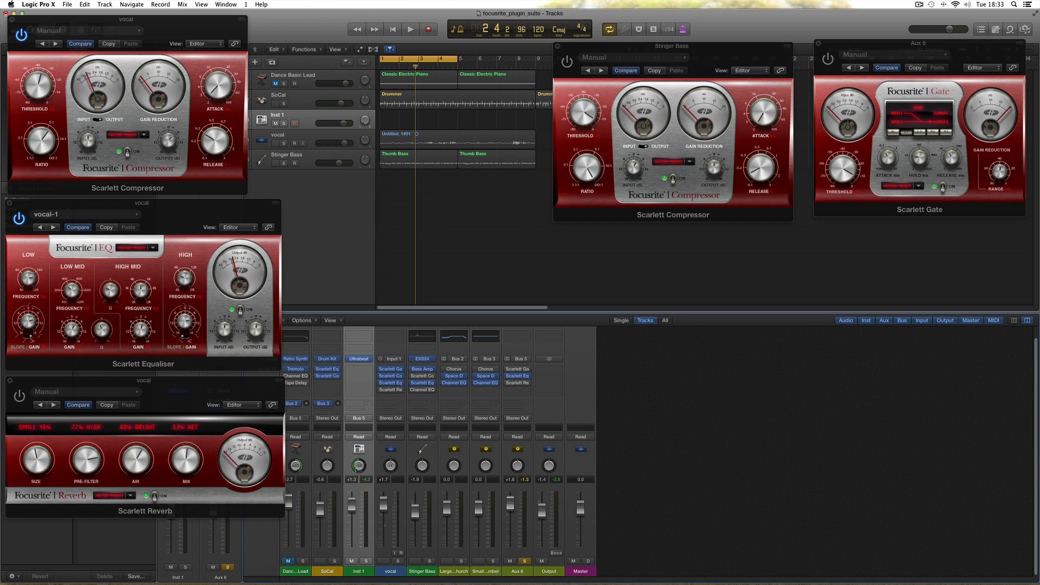
{"action": "left_click", "coordinate": [516, 571]}
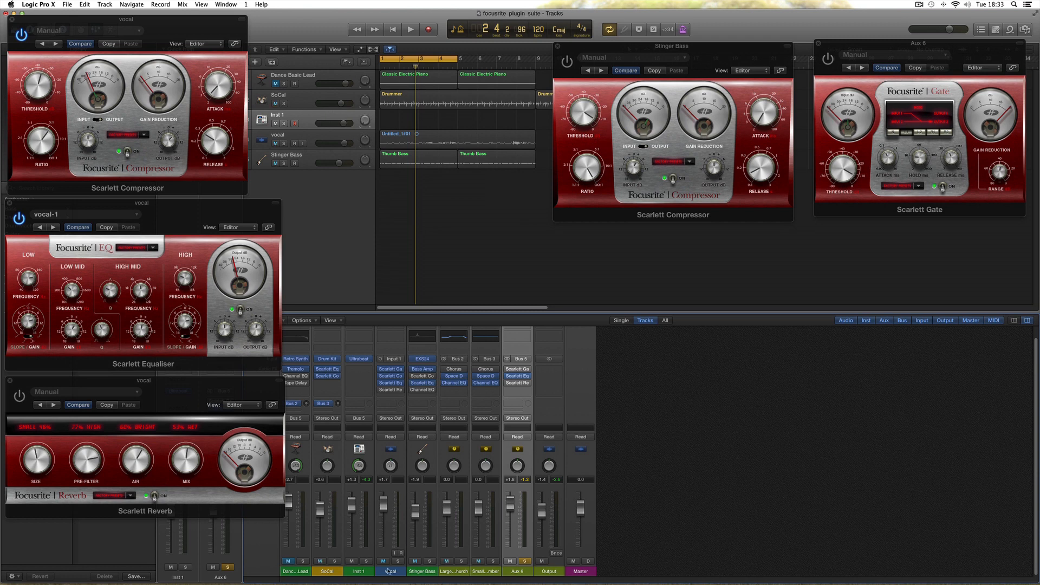
{"action": "left_click", "coordinate": [524, 561]}
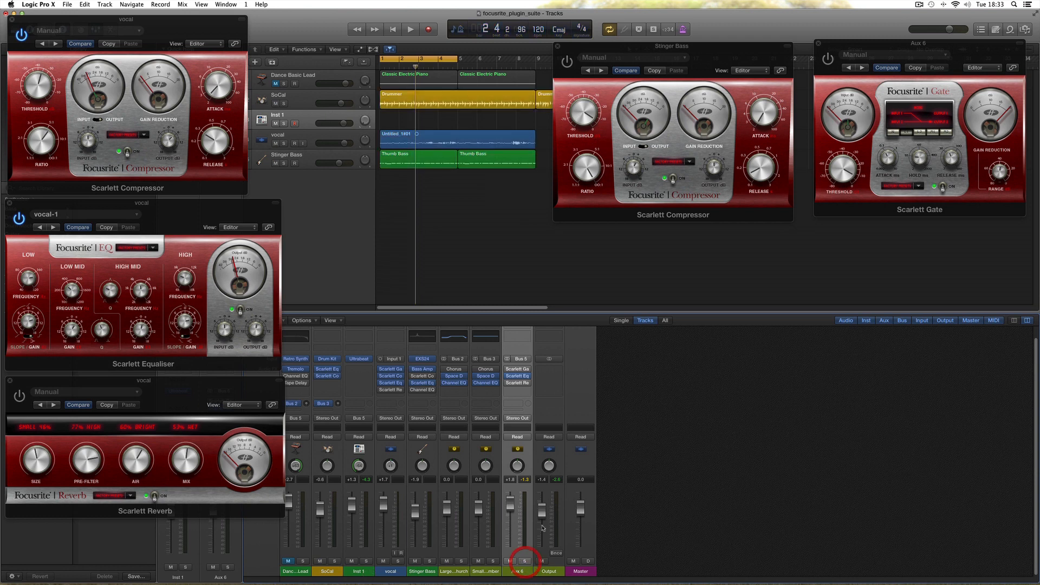
Re-enable the Scarlett Gate on Aux 6 and move its window beside the mixer channels.
{"action": "left_click", "coordinate": [508, 370]}
{"action": "left_click_drag", "start_coordinate": [868, 48], "coordinate": [624, 237]}
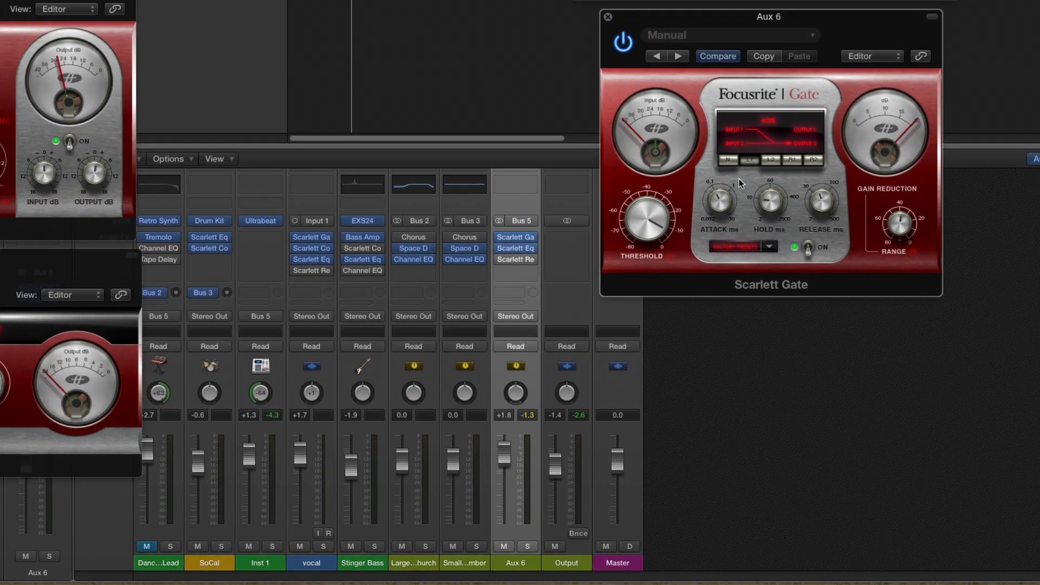
Try the Aux 6 gate's N, L1, L2, R1 and R2 modes and set it to L1.
{"action": "left_click", "coordinate": [725, 160]}
{"action": "left_click", "coordinate": [747, 161]}
{"action": "left_click", "coordinate": [771, 161]}
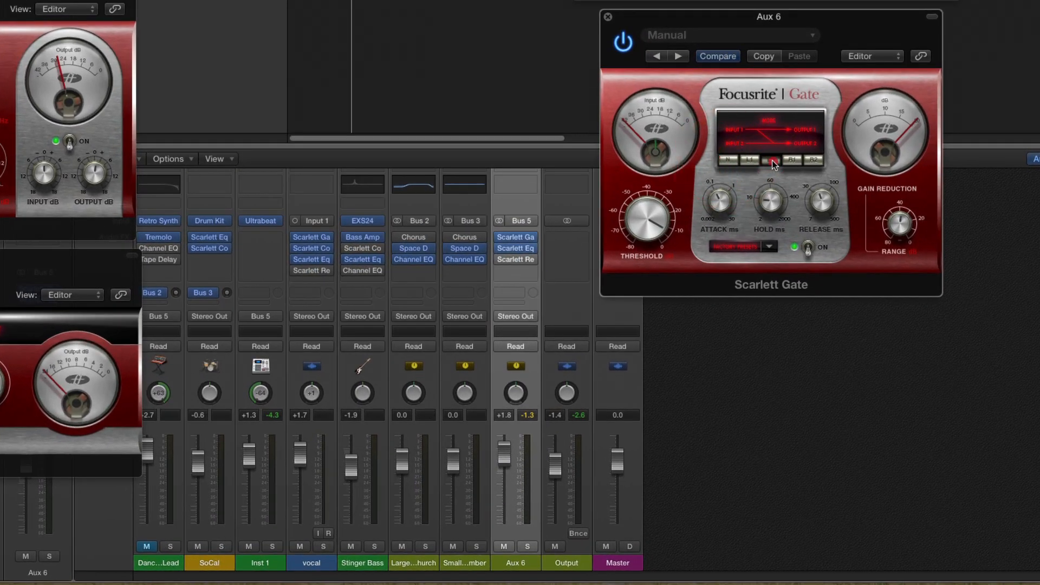
{"action": "left_click", "coordinate": [789, 161]}
{"action": "left_click", "coordinate": [811, 161]}
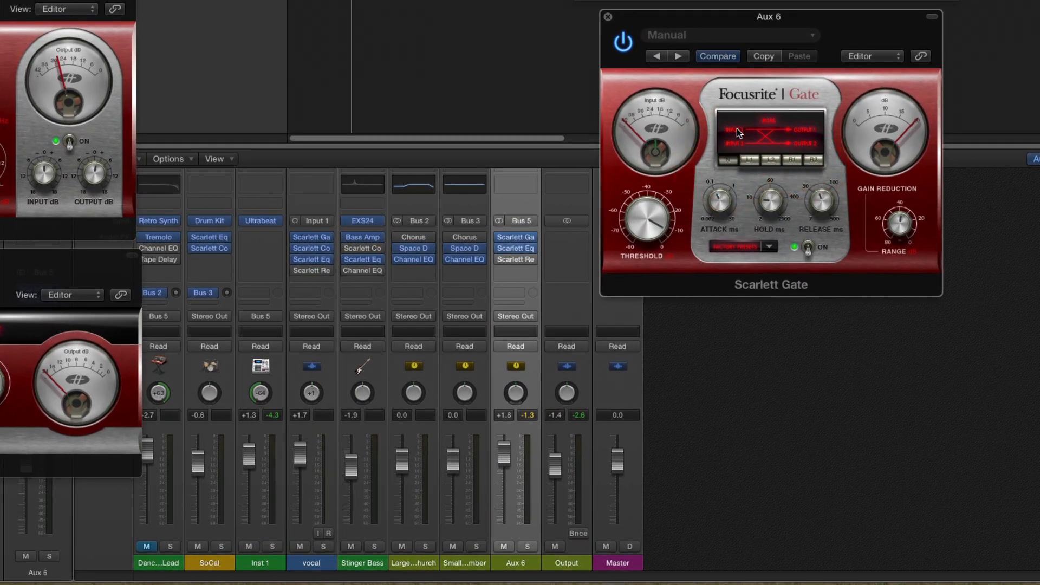
{"action": "left_click", "coordinate": [748, 161]}
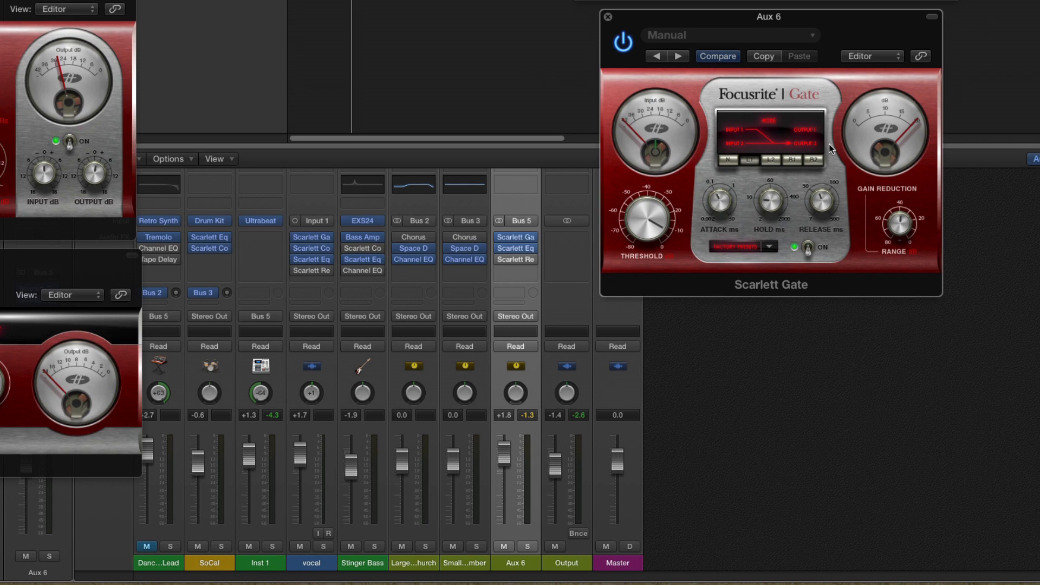
Lower the gate's threshold and play the full mix with Dance Basic Lead unmuted.
{"action": "left_click_drag", "start_coordinate": [647, 222], "coordinate": [643, 274]}
{"action": "left_click", "coordinate": [151, 548]}
{"action": "key", "text": "space"}
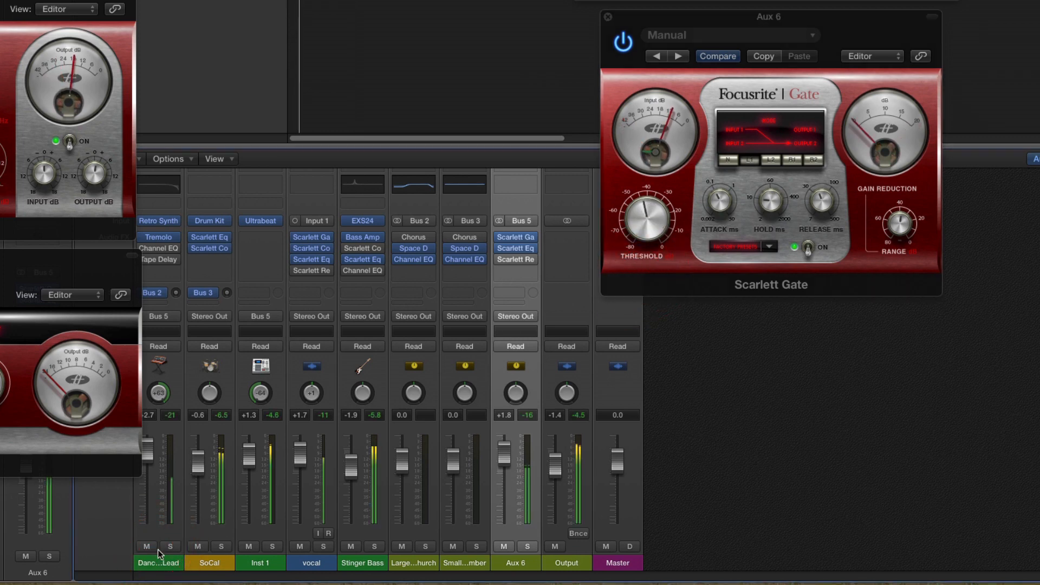
Solo Aux 6 during playback and raise the gate's threshold.
{"action": "left_click", "coordinate": [527, 545]}
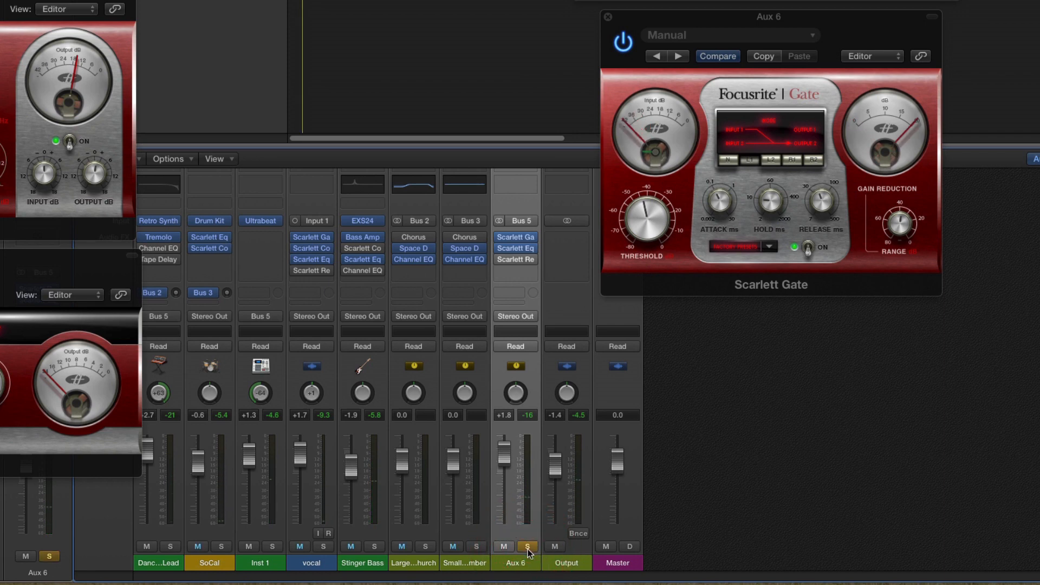
{"action": "left_click_drag", "start_coordinate": [636, 233], "coordinate": [629, 190]}
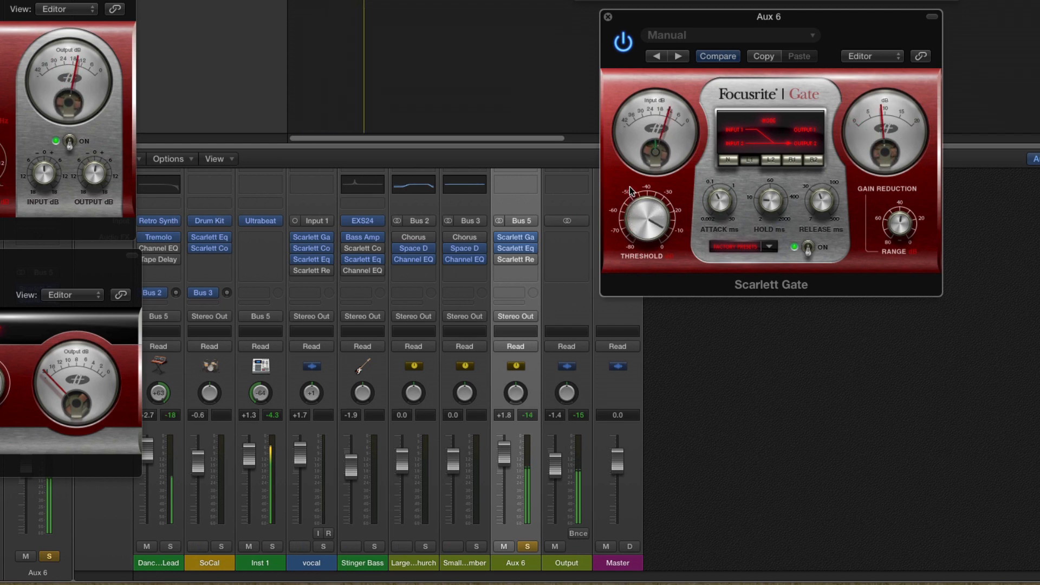
Open Inst 1's Ultrabeat and try toggling steps 11, 7 and 9 of the Kick 1 pattern during playback.
{"action": "left_click", "coordinate": [264, 220]}
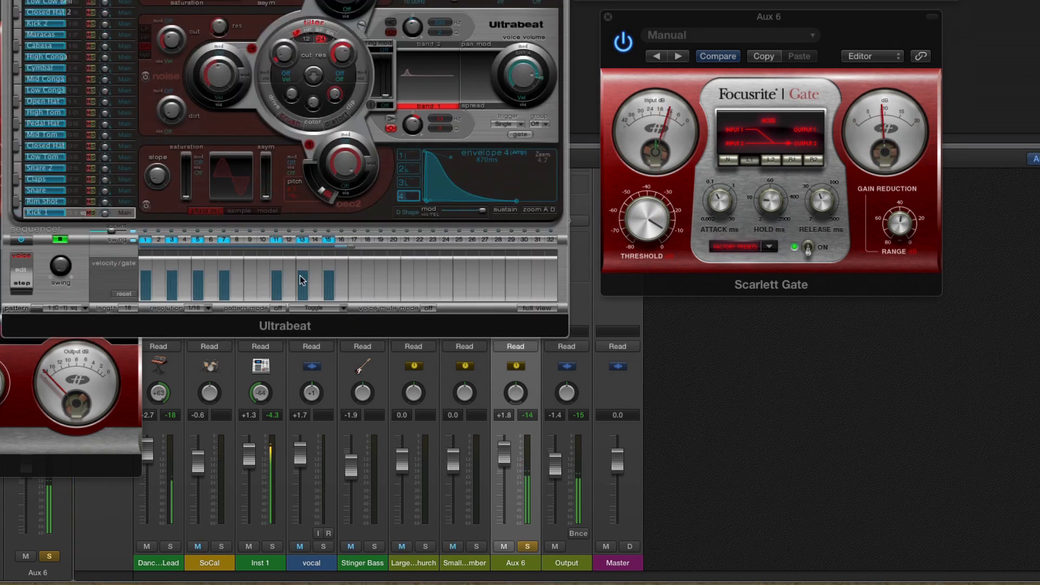
{"action": "left_click", "coordinate": [277, 239]}
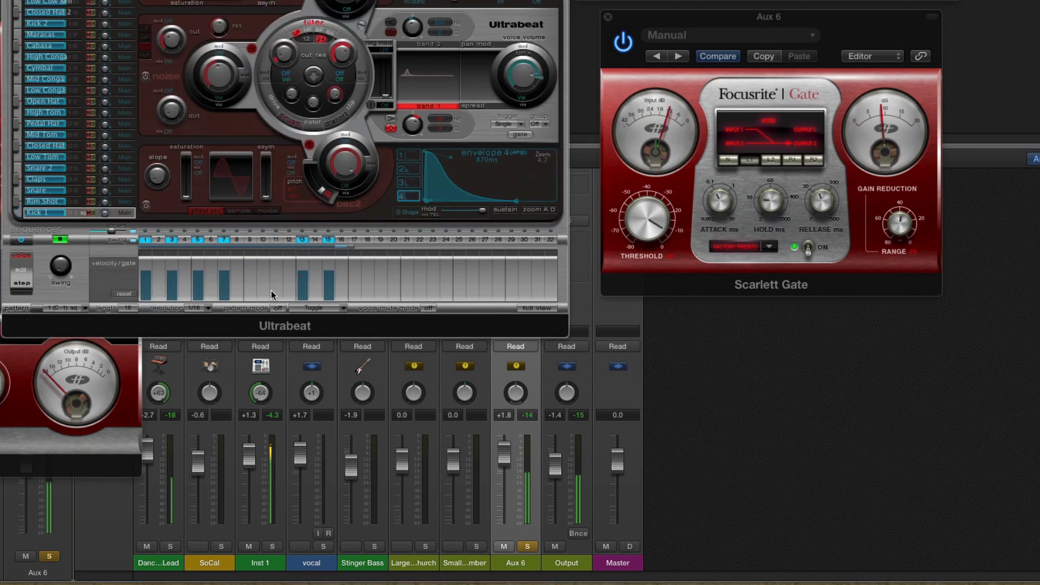
{"action": "left_click", "coordinate": [275, 240]}
{"action": "left_click", "coordinate": [224, 240]}
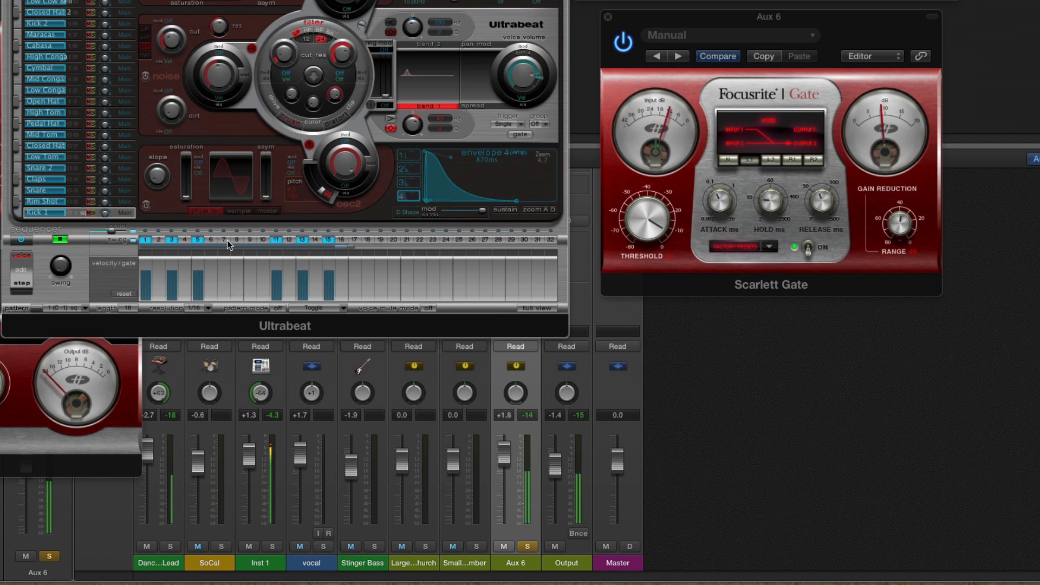
{"action": "left_click", "coordinate": [249, 239]}
{"action": "left_click", "coordinate": [250, 239]}
{"action": "left_click", "coordinate": [224, 240]}
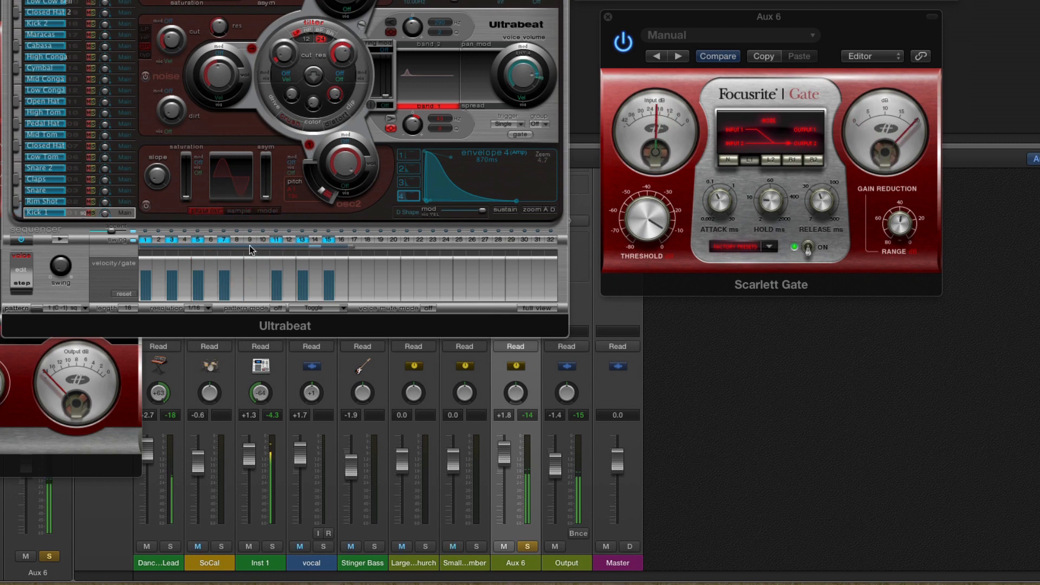
{"action": "left_click", "coordinate": [10, 0]}
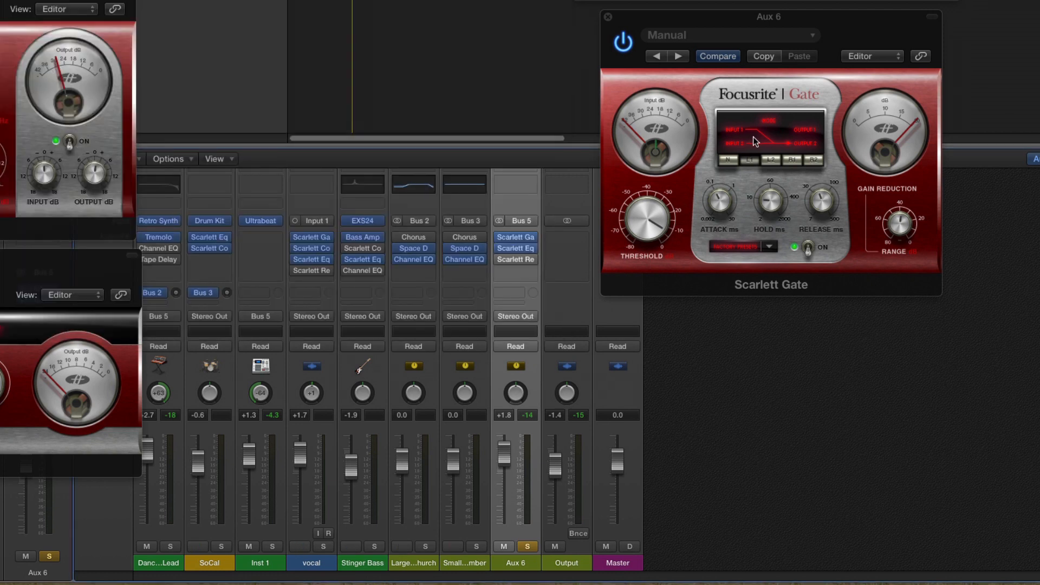
Switch the Aux 6 gate through the L2, R1 and R2 modes and return it to L1.
{"action": "left_click", "coordinate": [771, 160]}
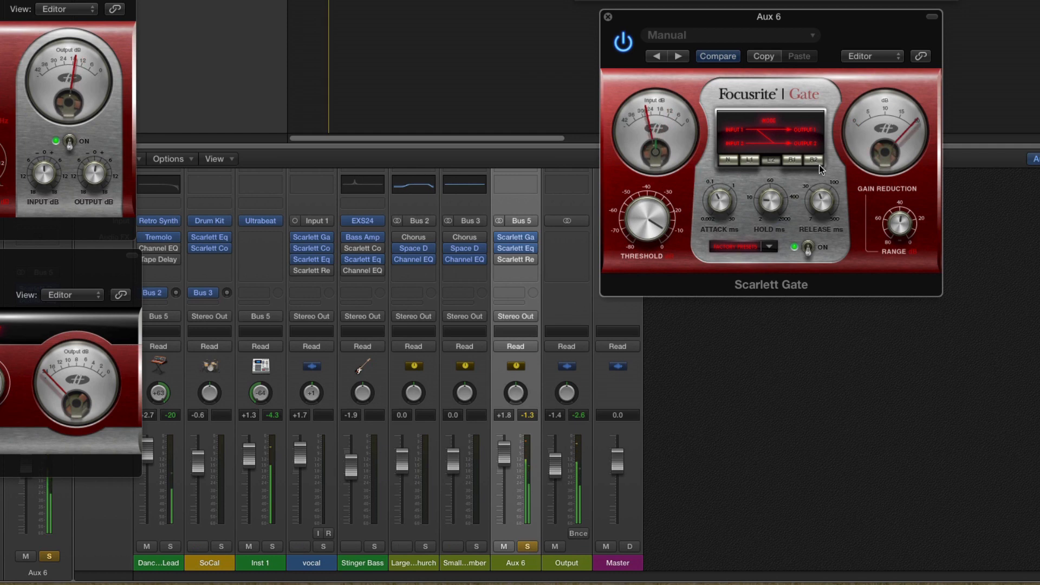
{"action": "left_click", "coordinate": [793, 160]}
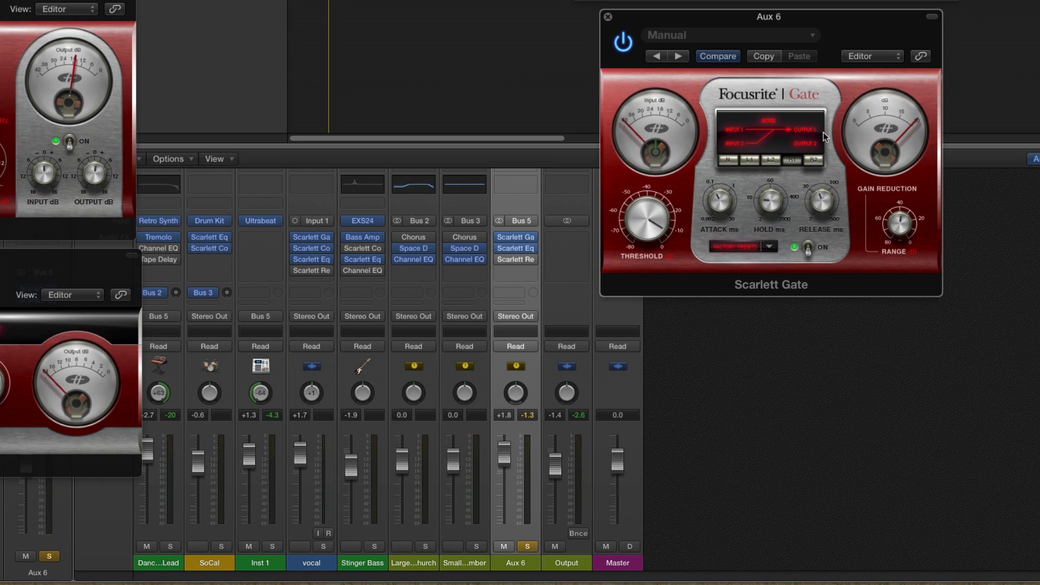
{"action": "left_click", "coordinate": [814, 162]}
{"action": "left_click", "coordinate": [815, 161]}
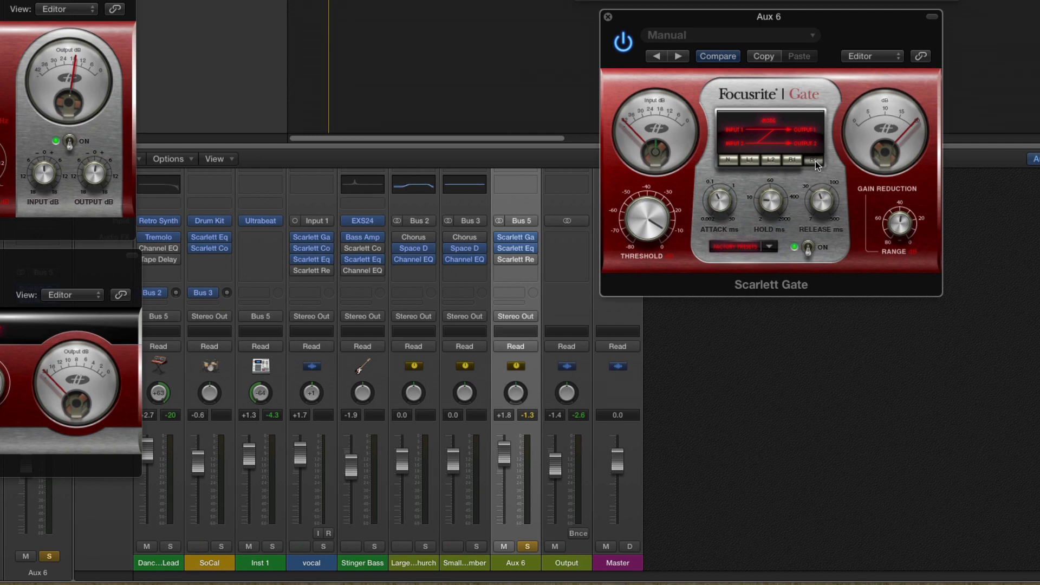
{"action": "left_click", "coordinate": [794, 160]}
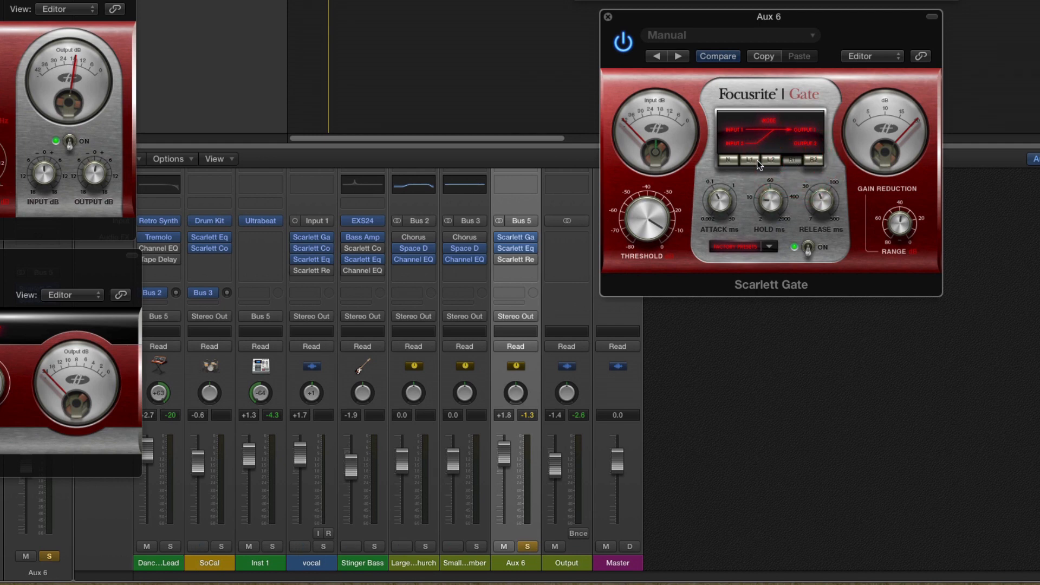
{"action": "left_click", "coordinate": [756, 162]}
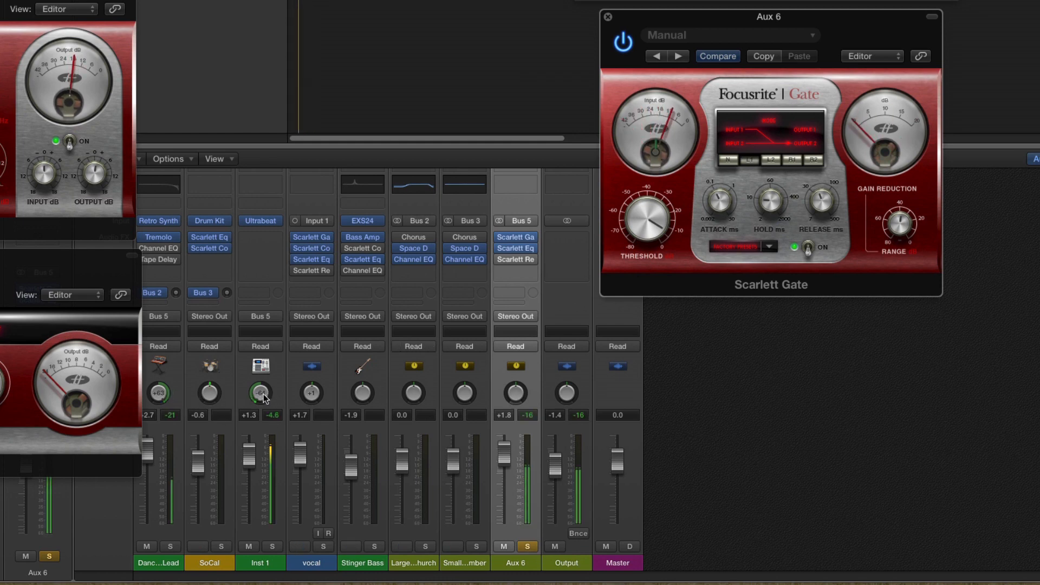
Bring Inst 1's pan to -1 while auditioning the gate in L1 mode, and return the pan to -64.
{"action": "left_click_drag", "start_coordinate": [263, 398], "coordinate": [265, 345]}
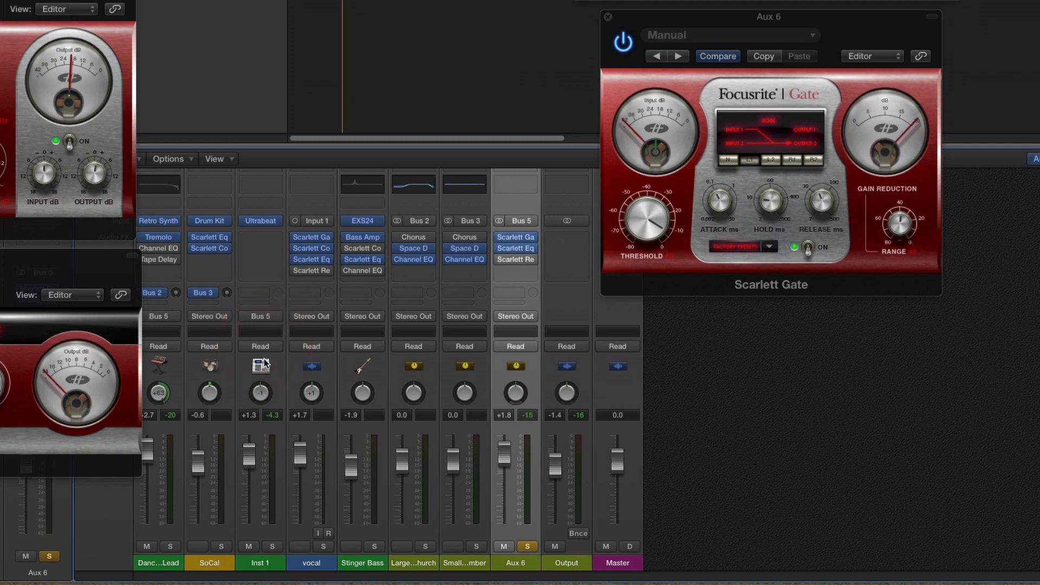
{"action": "key", "text": "space"}
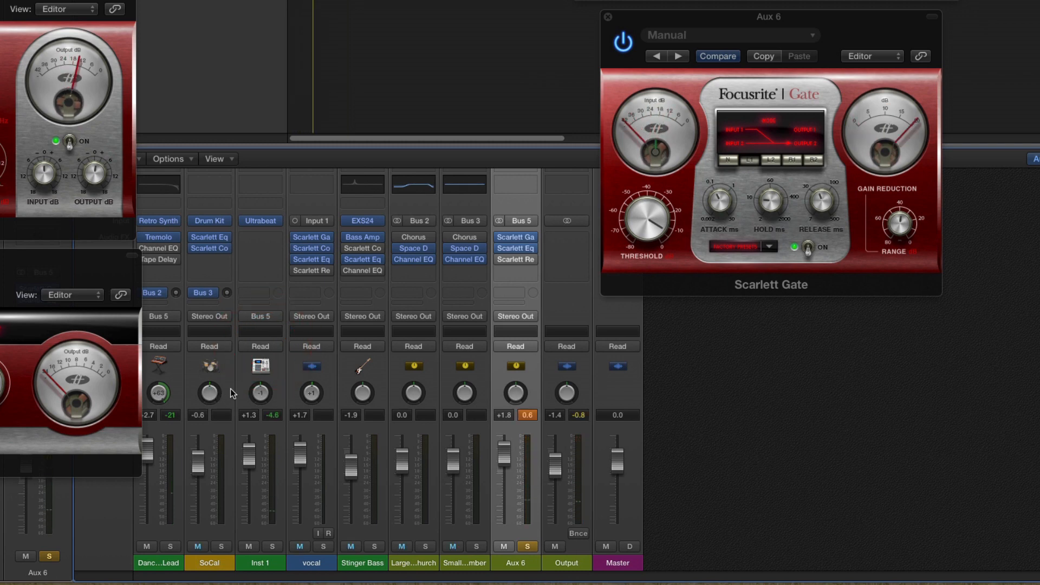
{"action": "left_click_drag", "start_coordinate": [260, 393], "coordinate": [287, 489]}
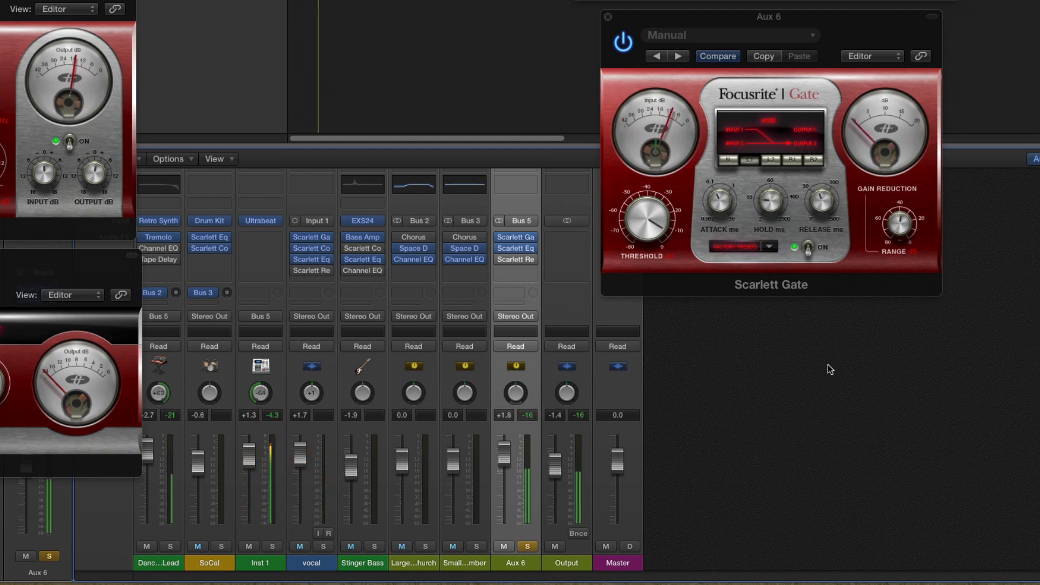
Set the Aux 6 gate to N mode and centre the pans of Dance Basic Lead and Inst 1.
{"action": "left_click", "coordinate": [731, 161]}
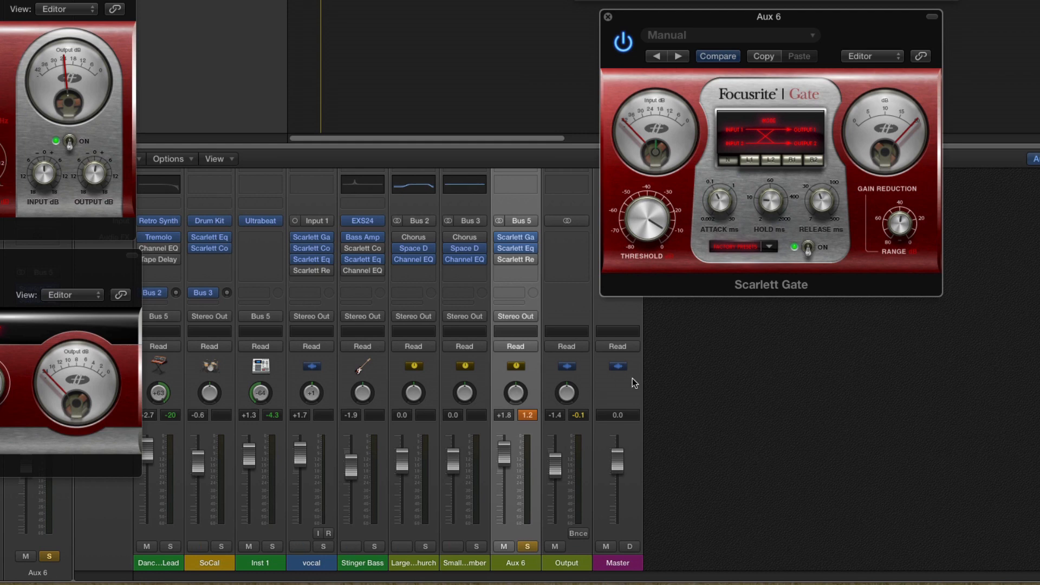
{"action": "left_click", "coordinate": [163, 398], "text": "alt"}
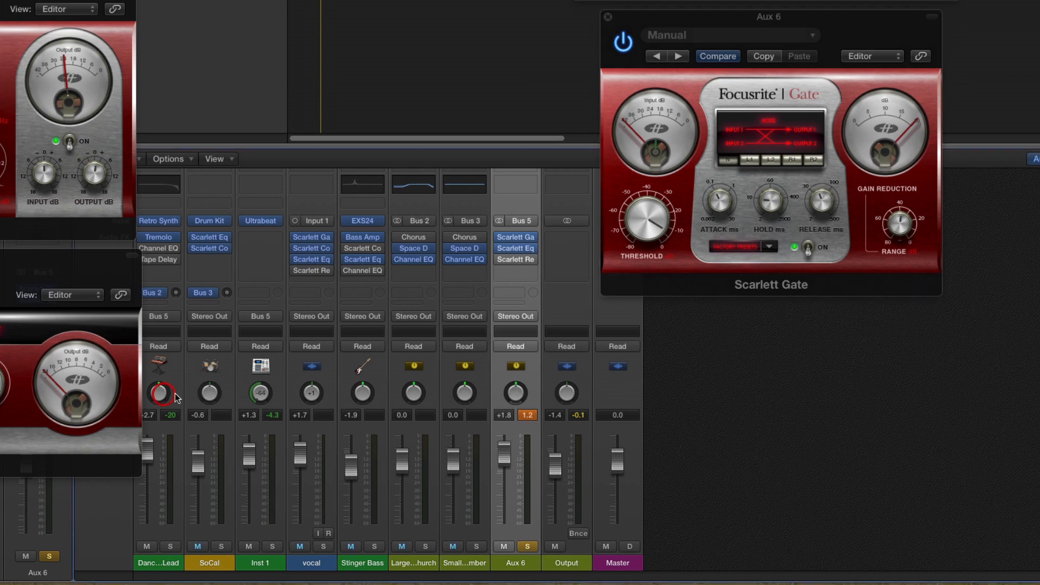
{"action": "left_click", "coordinate": [262, 397], "text": "alt"}
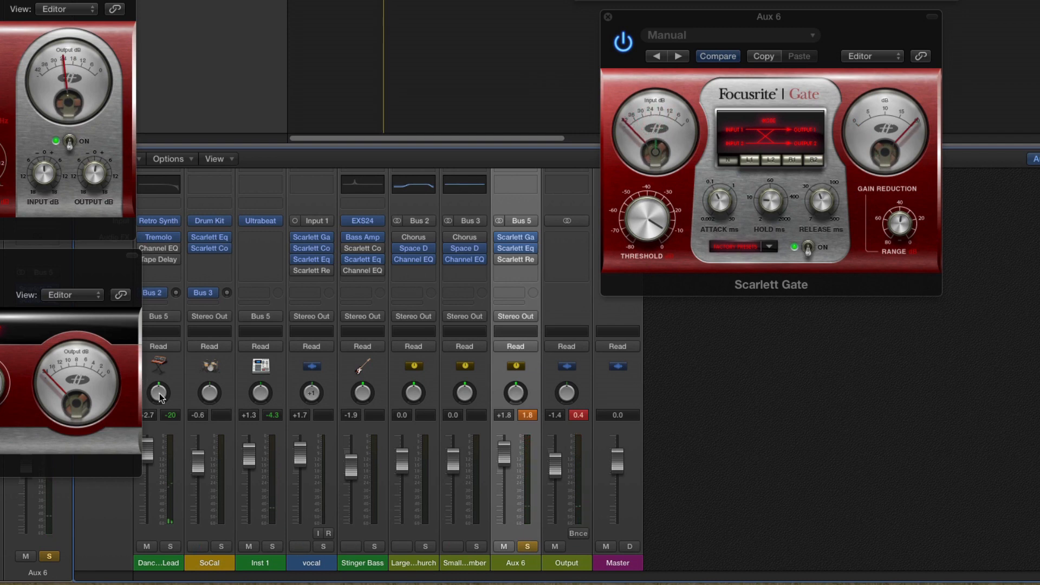
Try Dance Basic Lead at pan -64 and Inst 1 at +63 with the gate on L1, and swap the two pans back.
{"action": "left_click_drag", "start_coordinate": [158, 393], "coordinate": [158, 412]}
{"action": "left_click_drag", "start_coordinate": [262, 400], "coordinate": [251, 303]}
{"action": "left_click", "coordinate": [749, 158]}
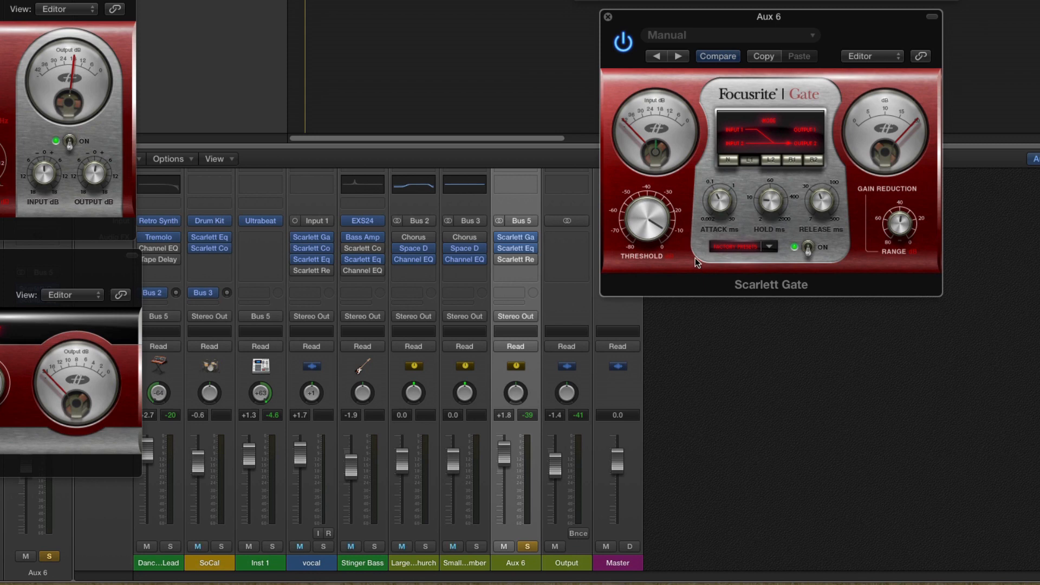
{"action": "left_click", "coordinate": [260, 395]}
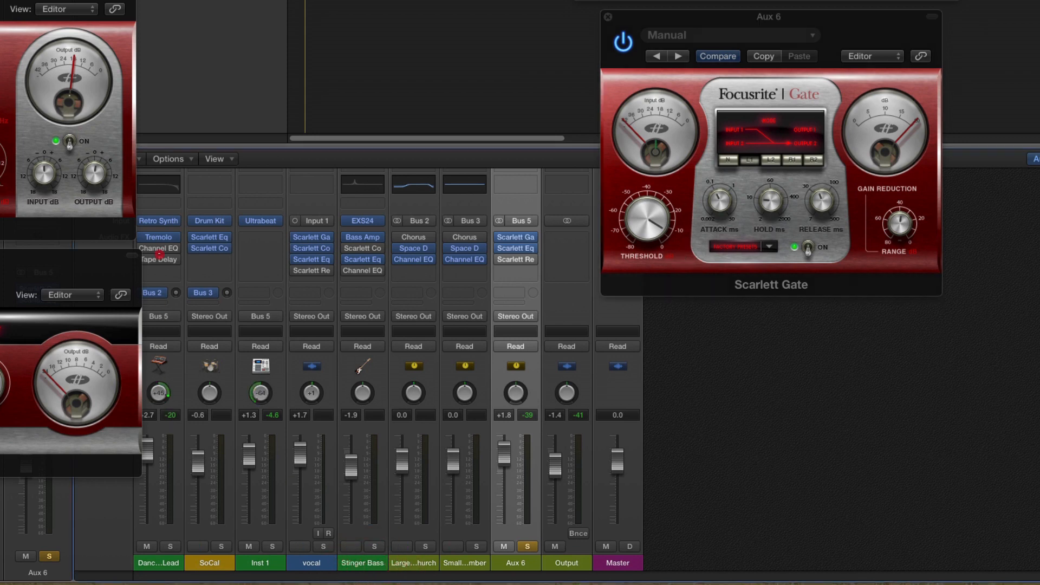
{"action": "left_click", "coordinate": [166, 350]}
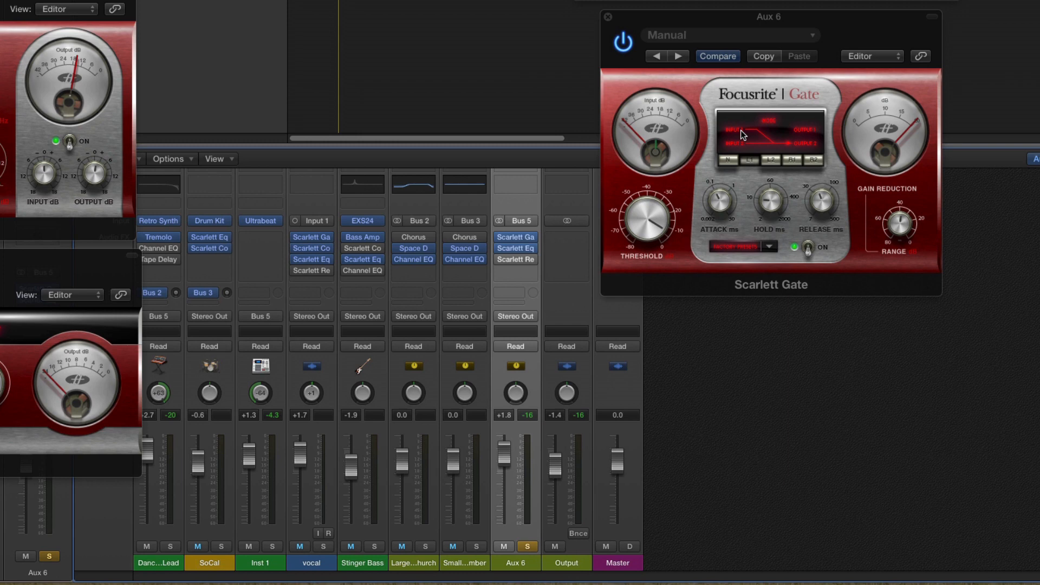
Alternate the Aux 6 gate between L1 and R1 to compare the two routings, ending on L1.
{"action": "left_click", "coordinate": [750, 159]}
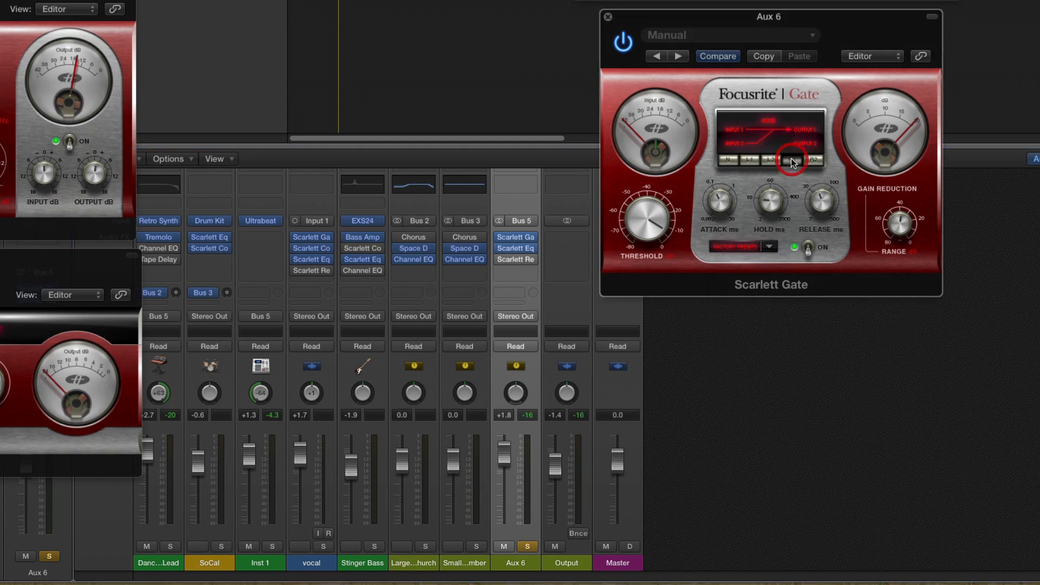
{"action": "left_click", "coordinate": [790, 159]}
{"action": "left_click", "coordinate": [751, 160]}
{"action": "left_click", "coordinate": [790, 159]}
{"action": "left_click", "coordinate": [751, 160]}
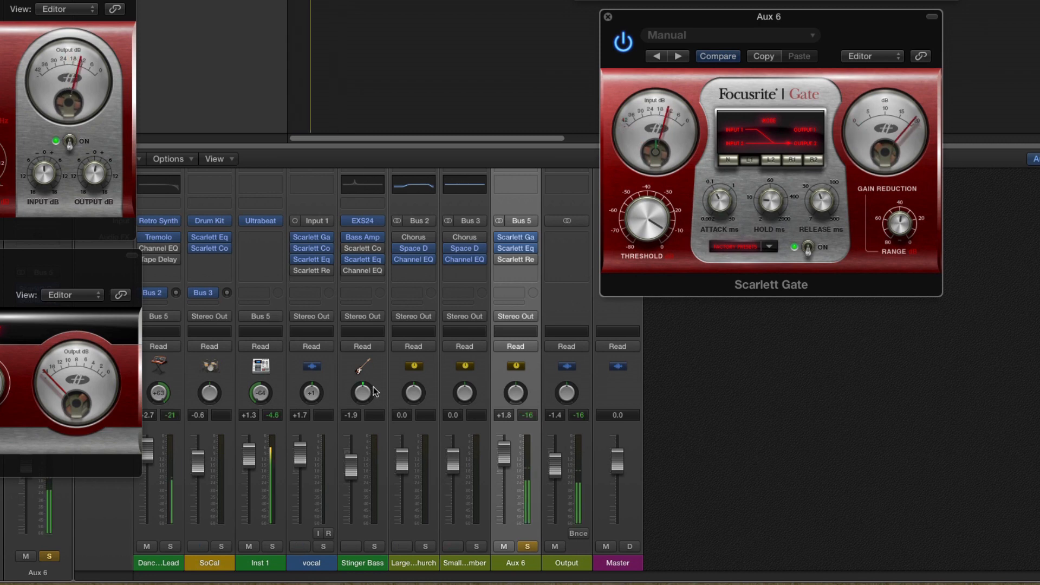
Switch the gate to L2 and pan Inst 1 to +2 and Dance Basic Lead to -1 during playback.
{"action": "left_click", "coordinate": [773, 162]}
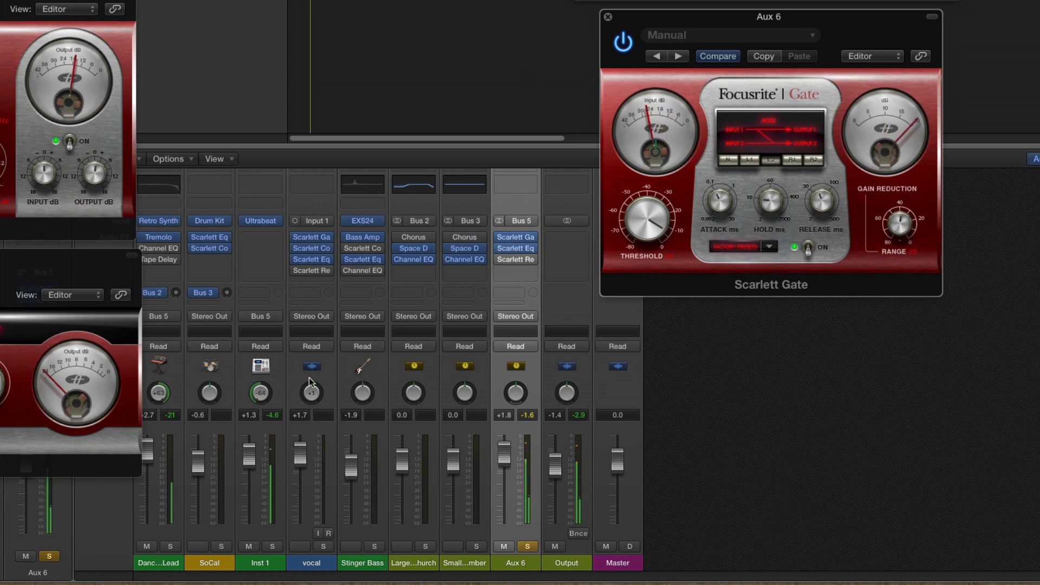
{"action": "left_click_drag", "start_coordinate": [260, 396], "coordinate": [258, 304]}
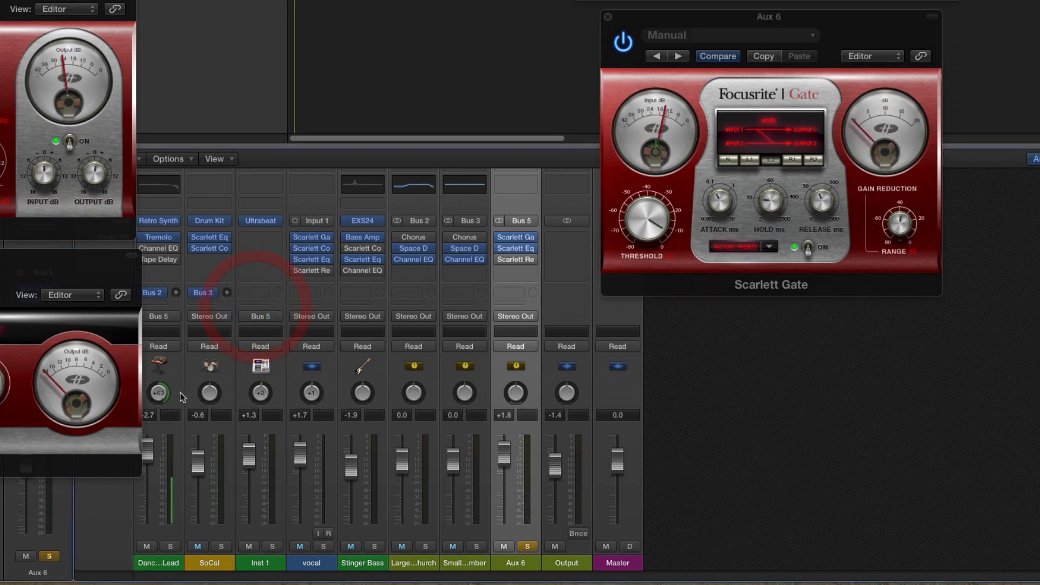
{"action": "left_click_drag", "start_coordinate": [161, 399], "coordinate": [174, 481]}
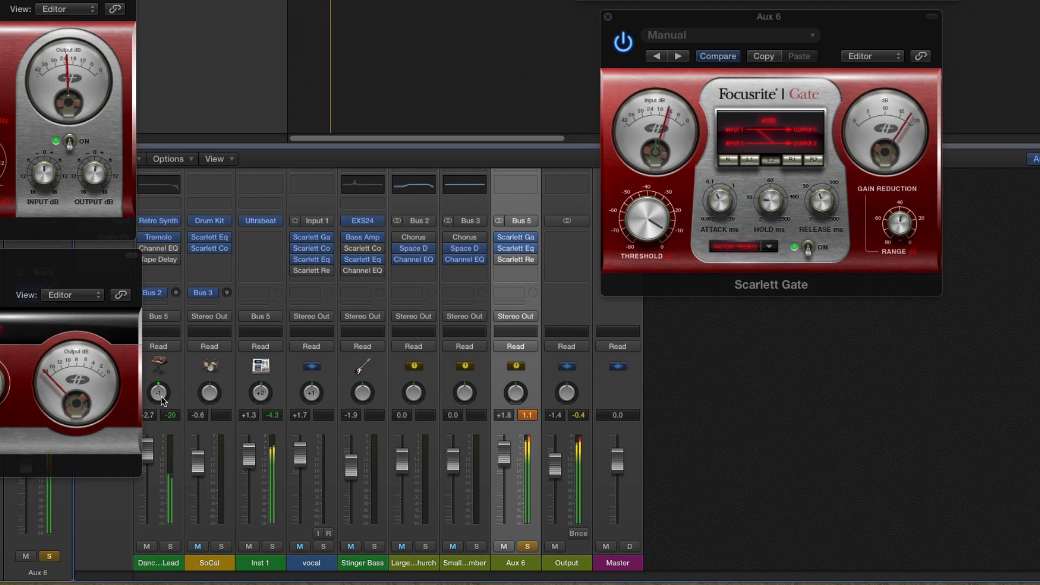
Pan Dance Basic Lead back to +63 and Inst 1 back to -64, and set the gate to L1.
{"action": "left_click_drag", "start_coordinate": [164, 403], "coordinate": [159, 296]}
{"action": "left_click_drag", "start_coordinate": [261, 392], "coordinate": [295, 499]}
{"action": "left_click", "coordinate": [796, 161]}
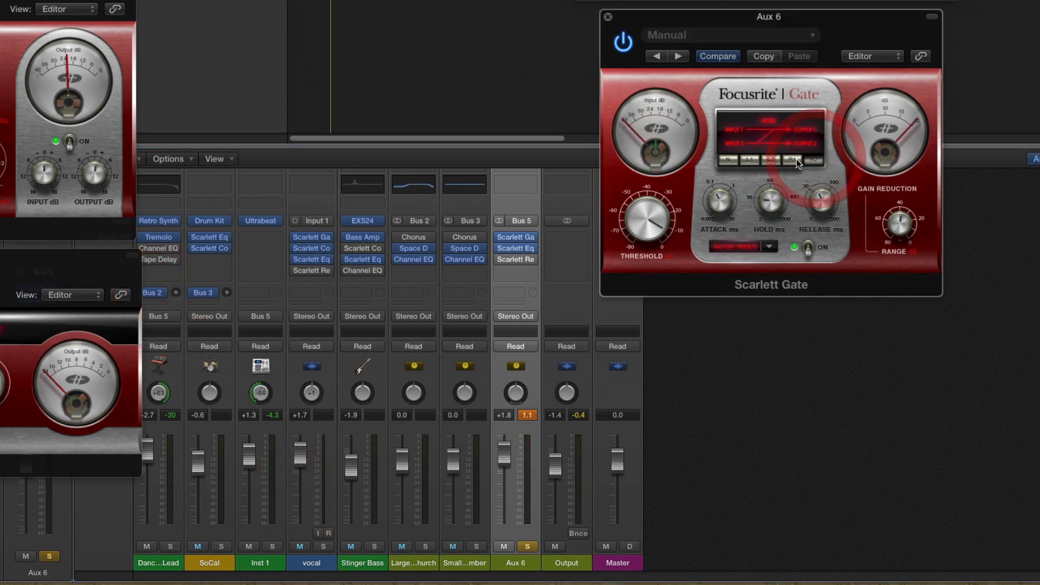
{"action": "left_click", "coordinate": [750, 159]}
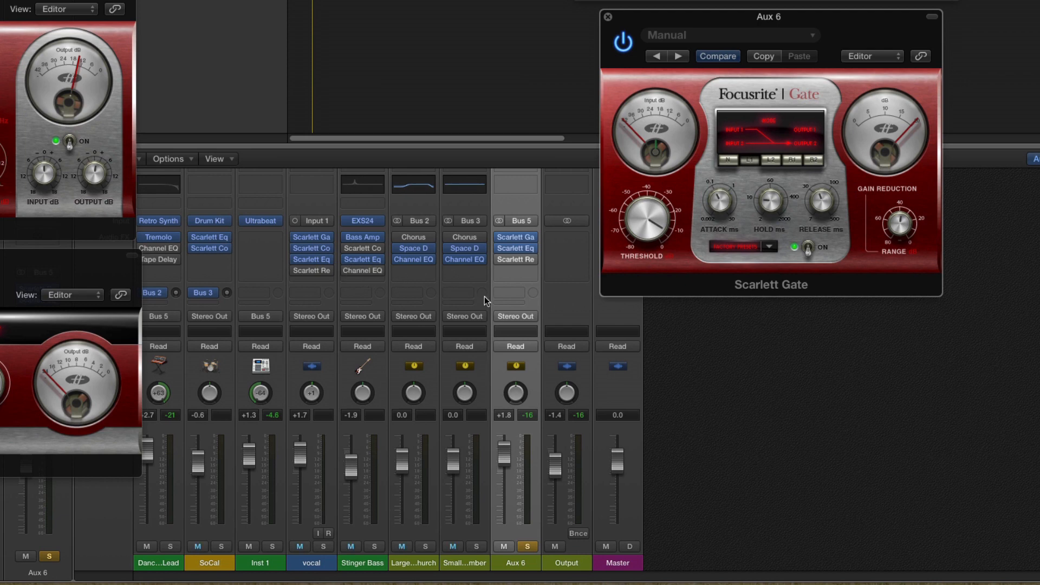
Stop playback and move the Aux 6 Scarlett Gate window beside the Stinger Bass compressor.
{"action": "left_click", "coordinate": [499, 260]}
{"action": "key", "text": "space"}
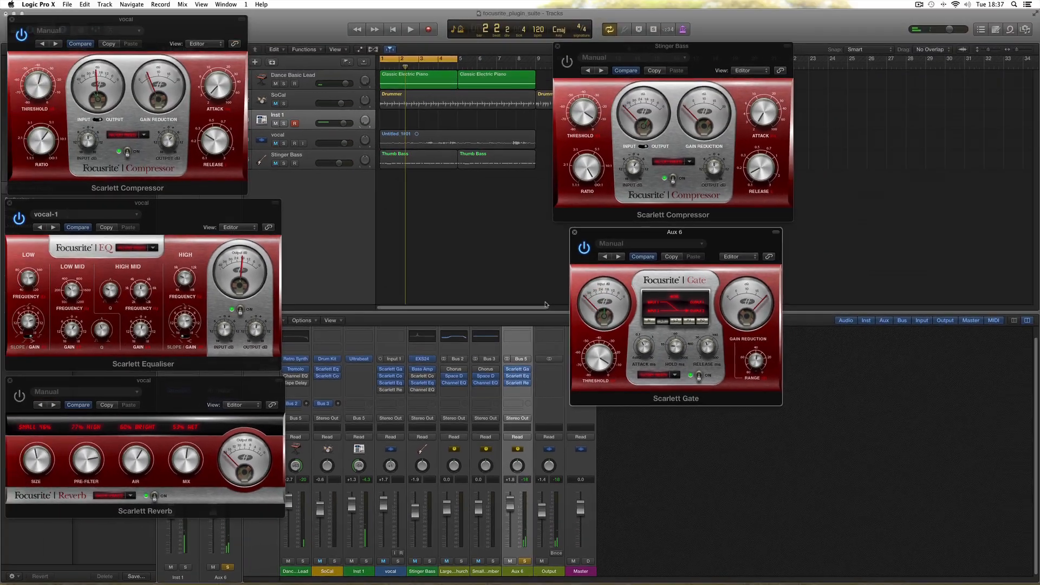
{"action": "left_click_drag", "start_coordinate": [591, 236], "coordinate": [838, 72]}
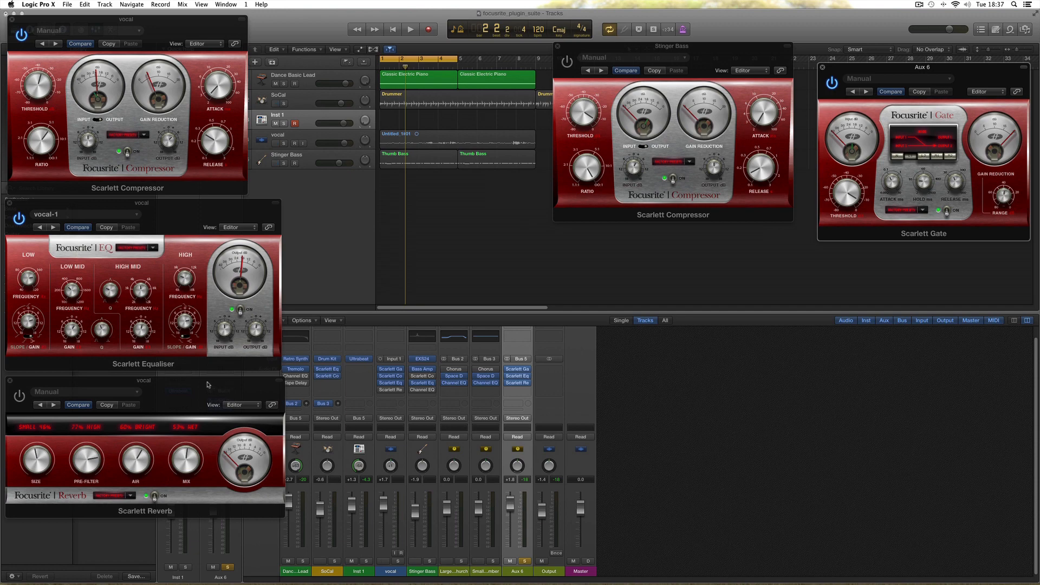
Move the vocal's Scarlett Reverb window above the mixer channels and look through its factory presets without choosing one.
{"action": "left_click_drag", "start_coordinate": [206, 384], "coordinate": [504, 259]}
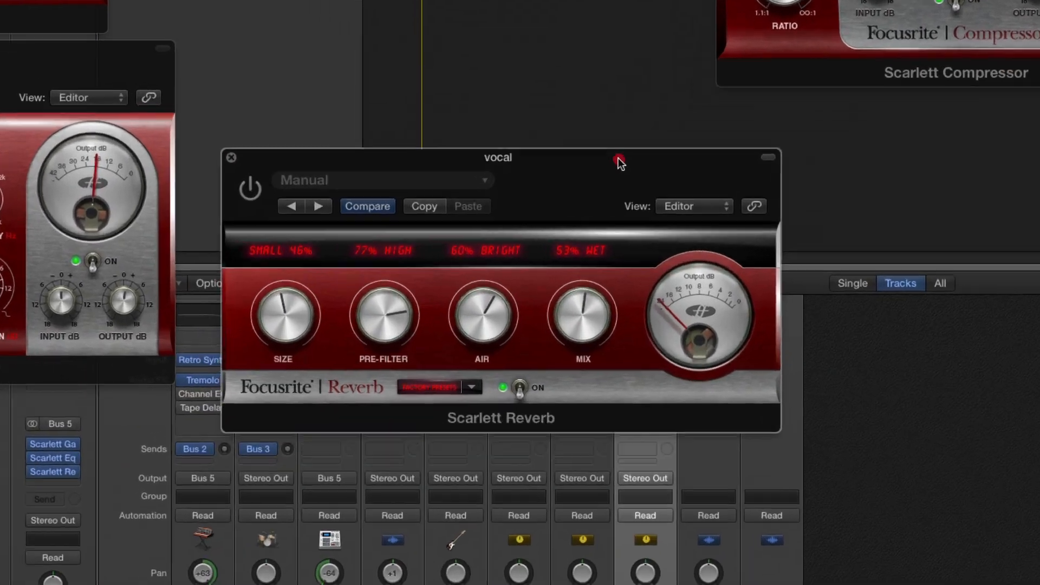
{"action": "left_click_drag", "start_coordinate": [618, 157], "coordinate": [620, 143]}
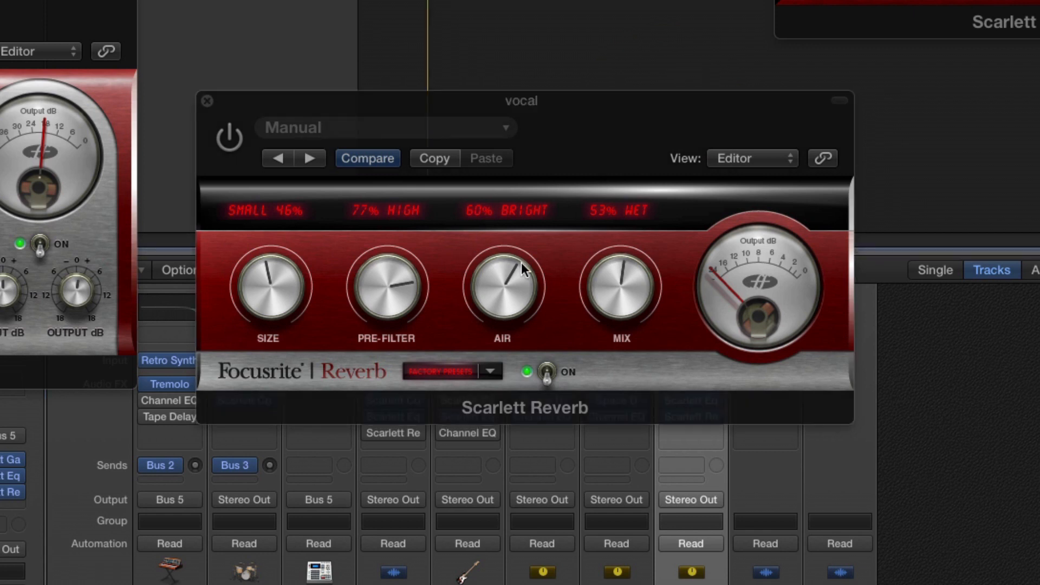
{"action": "left_click", "coordinate": [485, 374]}
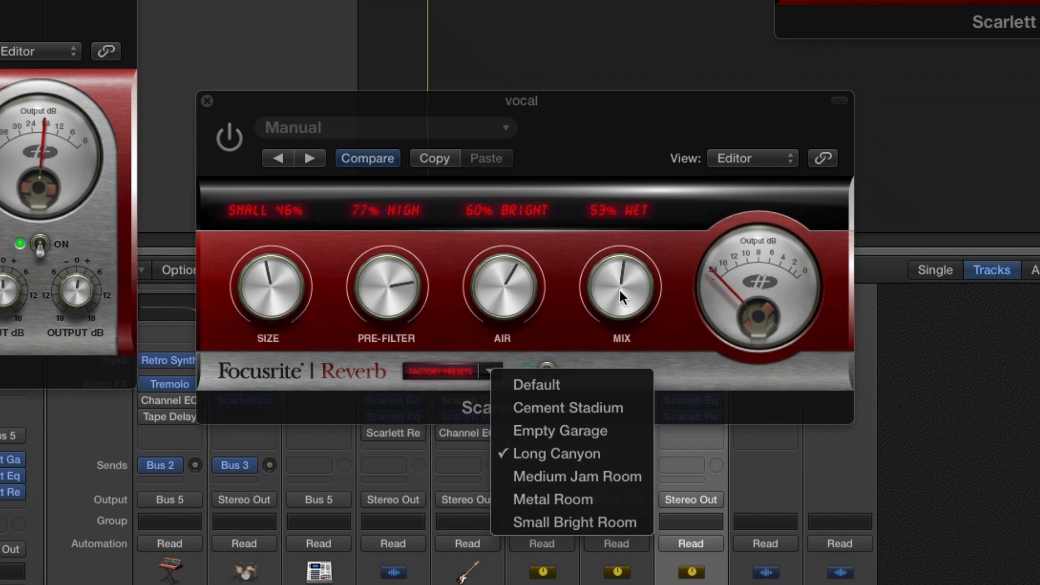
{"action": "left_click", "coordinate": [662, 334]}
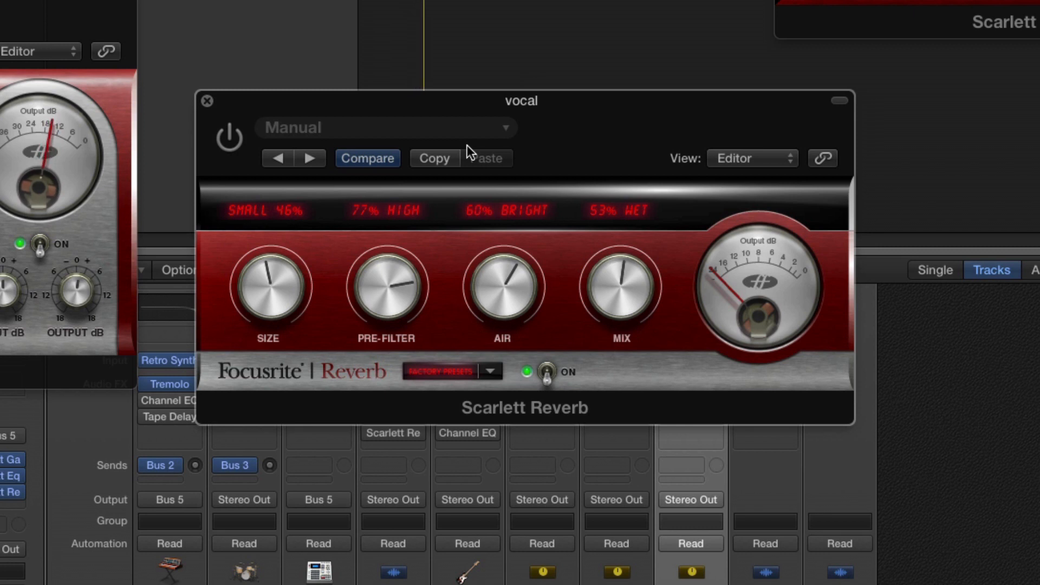
Enable the vocal's Scarlett Reverb during playback, set its Mix to Dry-Wet and shift its window slightly.
{"action": "left_click", "coordinate": [233, 138]}
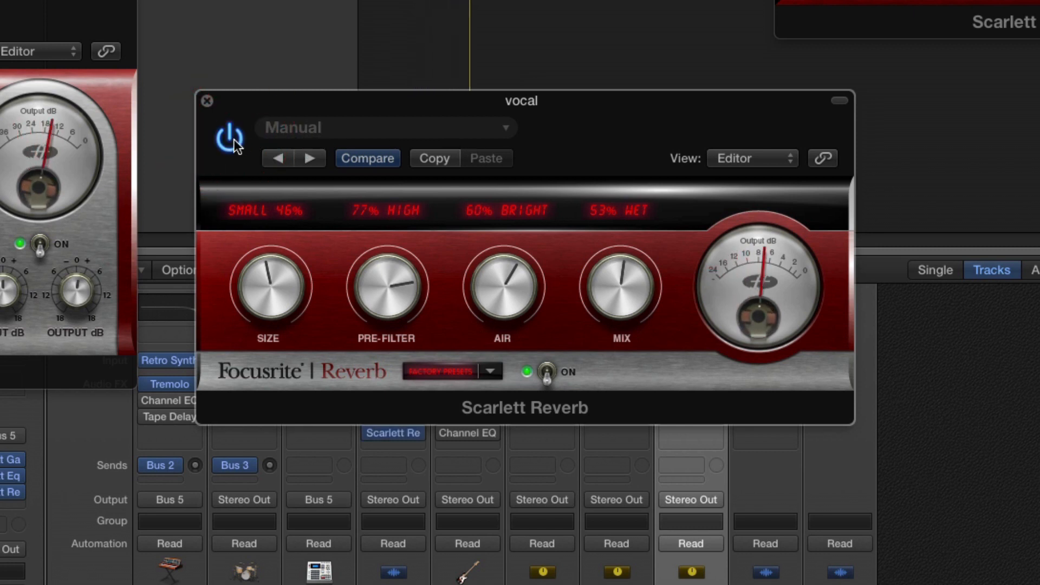
{"action": "left_click_drag", "start_coordinate": [598, 275], "coordinate": [599, 280]}
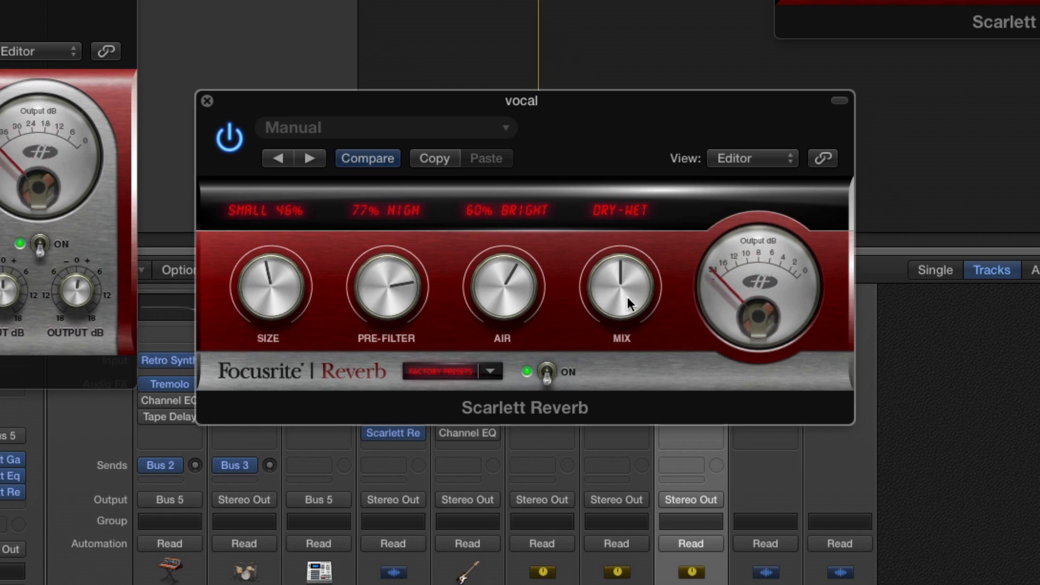
{"action": "left_click_drag", "start_coordinate": [291, 102], "coordinate": [306, 103]}
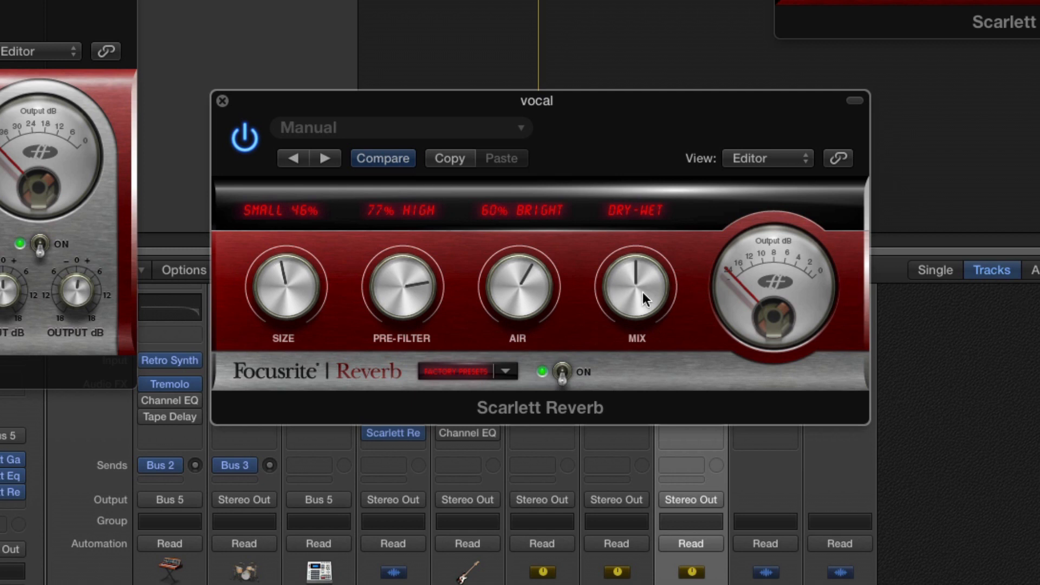
Sweep the vocal reverb's Mix from fully dry to fully wet during playback.
{"action": "left_click_drag", "start_coordinate": [642, 295], "coordinate": [696, 434]}
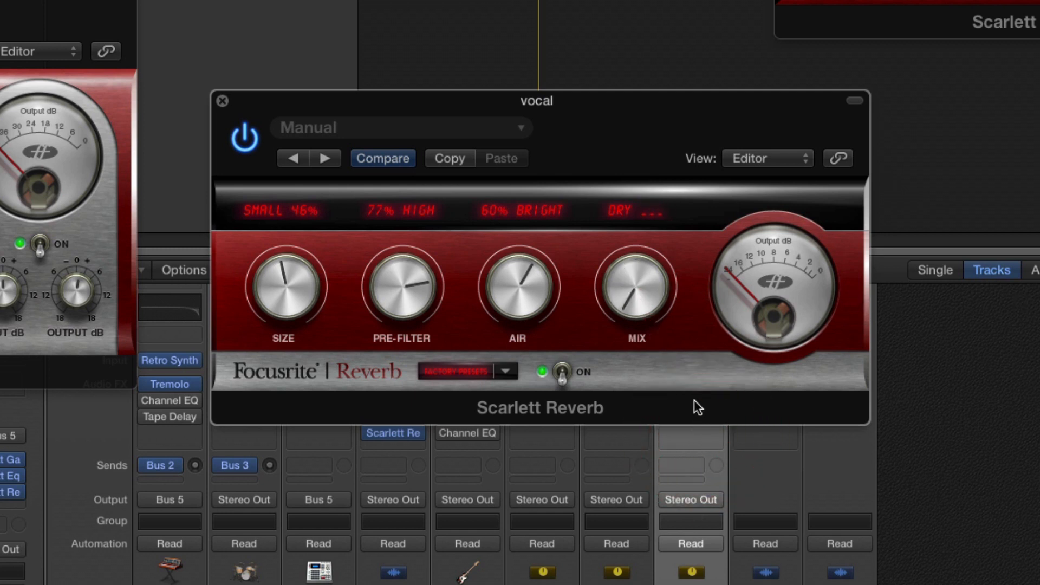
{"action": "left_click_drag", "start_coordinate": [647, 308], "coordinate": [622, 108]}
{"action": "left_click_drag", "start_coordinate": [618, 71], "coordinate": [618, 71]}
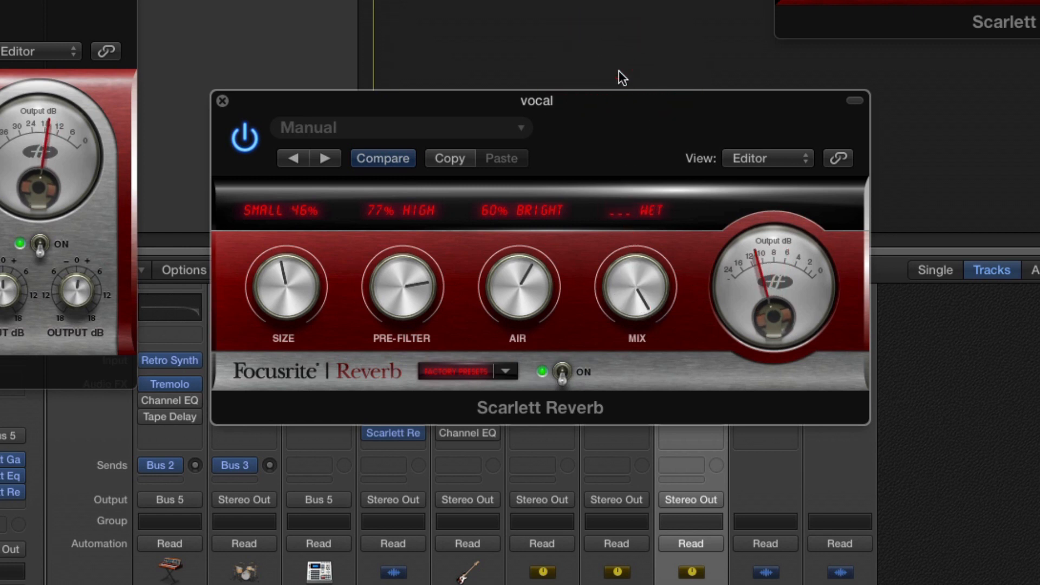
{"action": "left_click", "coordinate": [638, 293]}
Load the Long Canyon factory preset in the vocal's Scarlett Reverb and set its Mix to fully wet.
{"action": "left_click", "coordinate": [511, 372]}
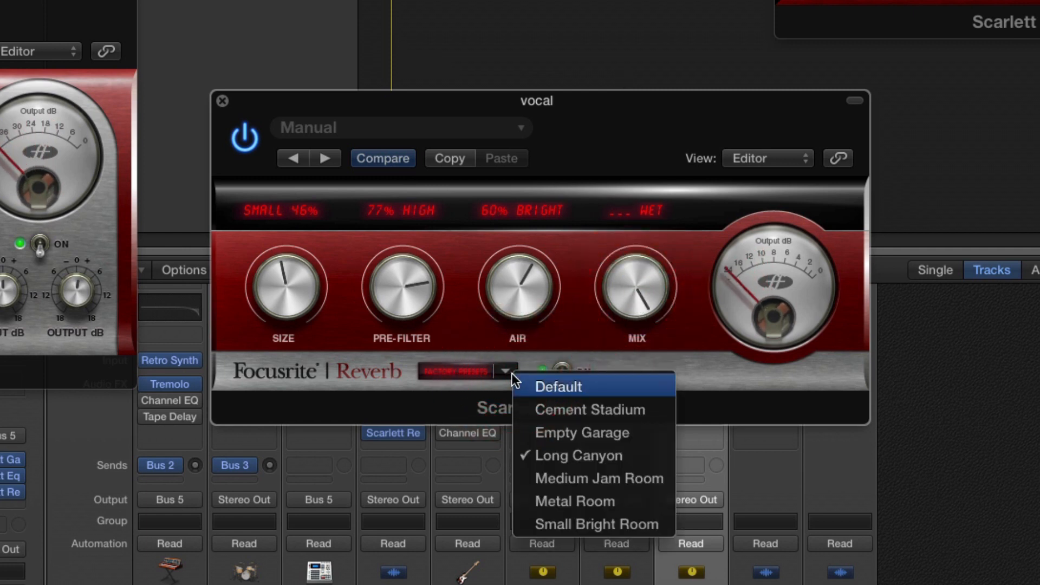
{"action": "left_click", "coordinate": [574, 457]}
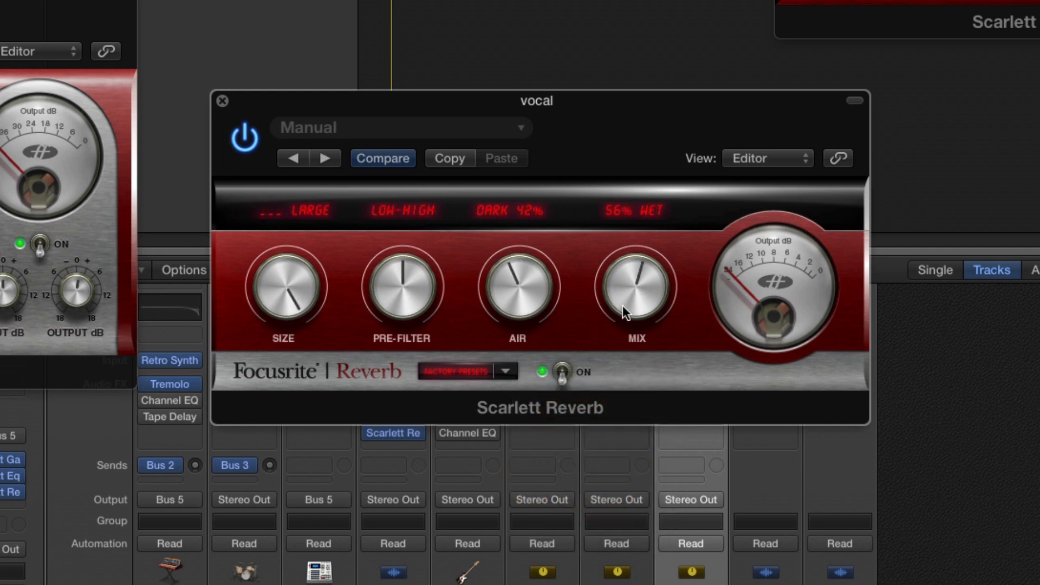
{"action": "left_click_drag", "start_coordinate": [622, 304], "coordinate": [610, 196]}
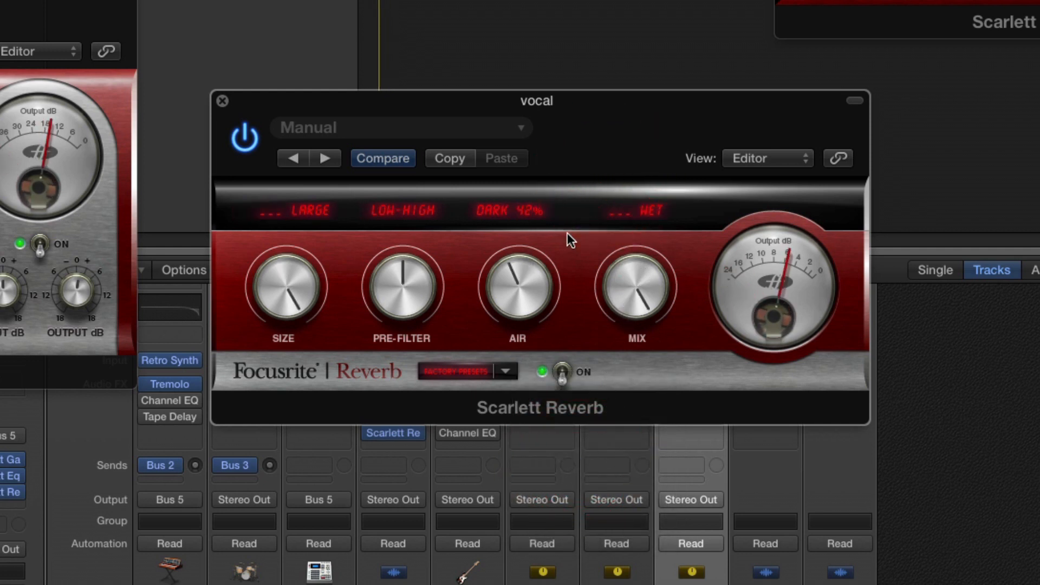
Set the reverb's Size to 65% Large, then try the Pre-Filter at fully Low and Low-High before settling on 77% High.
{"action": "left_click_drag", "start_coordinate": [286, 280], "coordinate": [293, 325]}
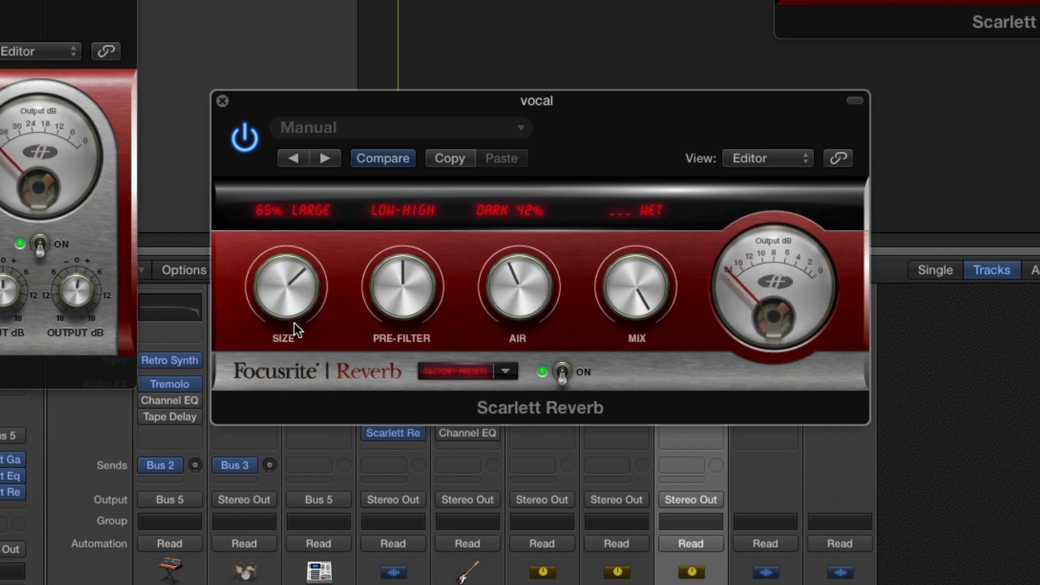
{"action": "left_click_drag", "start_coordinate": [404, 281], "coordinate": [405, 288]}
{"action": "left_click_drag", "start_coordinate": [405, 281], "coordinate": [398, 246]}
{"action": "left_click_drag", "start_coordinate": [405, 297], "coordinate": [466, 440]}
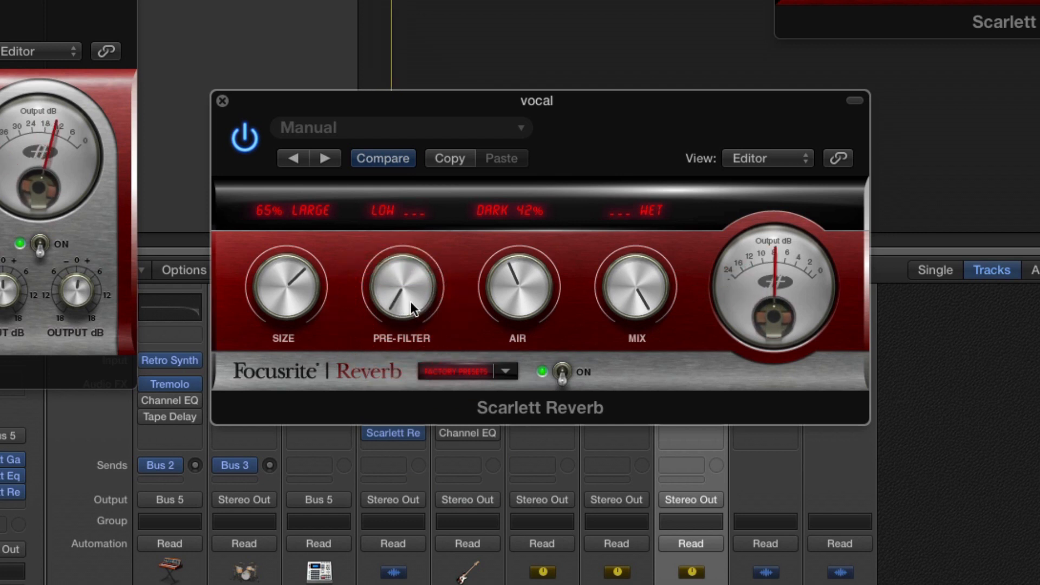
{"action": "mouse_move", "coordinate": [407, 297]}
{"action": "left_mouse_down"}
{"action": "mouse_move", "coordinate": [398, 286]}
{"action": "mouse_move", "coordinate": [395, 295]}
{"action": "mouse_move", "coordinate": [395, 270]}
{"action": "mouse_move", "coordinate": [403, 300]}
{"action": "mouse_move", "coordinate": [403, 292]}
{"action": "left_mouse_up"}
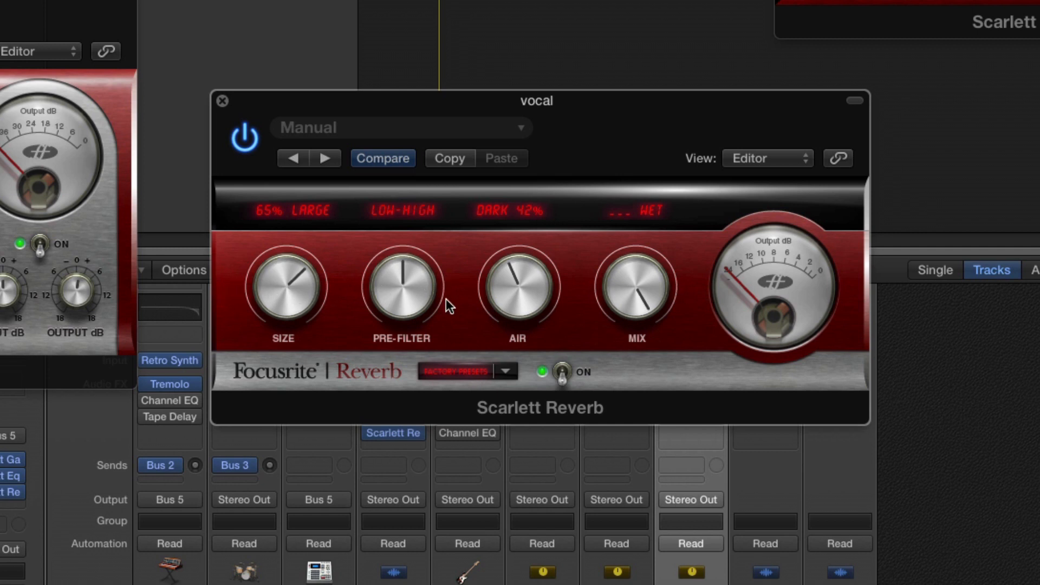
{"action": "mouse_move", "coordinate": [421, 298]}
{"action": "left_mouse_down"}
{"action": "mouse_move", "coordinate": [418, 284]}
{"action": "mouse_move", "coordinate": [416, 297]}
{"action": "left_mouse_up"}
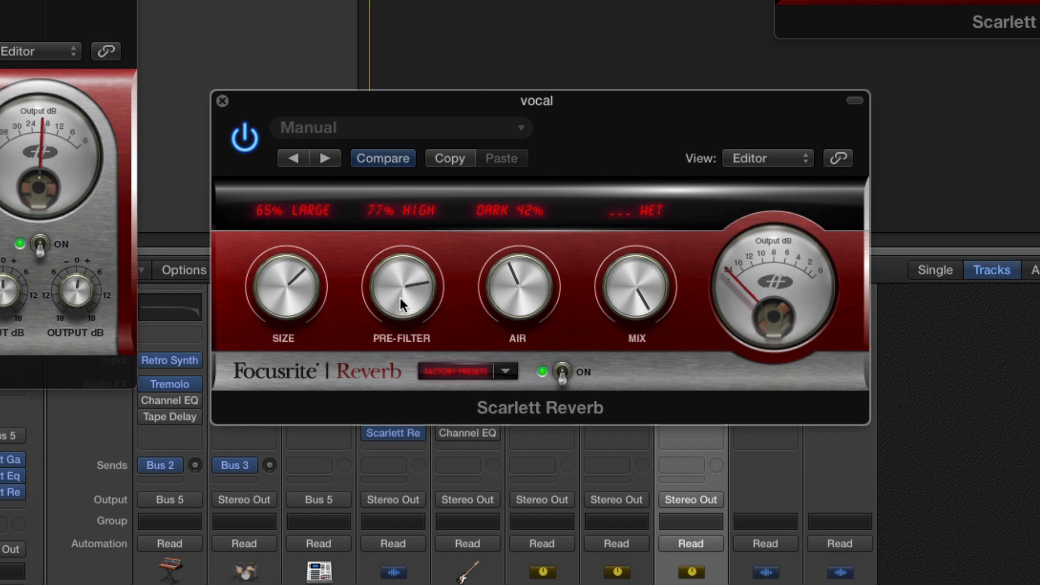
{"action": "left_click_drag", "start_coordinate": [400, 297], "coordinate": [400, 298]}
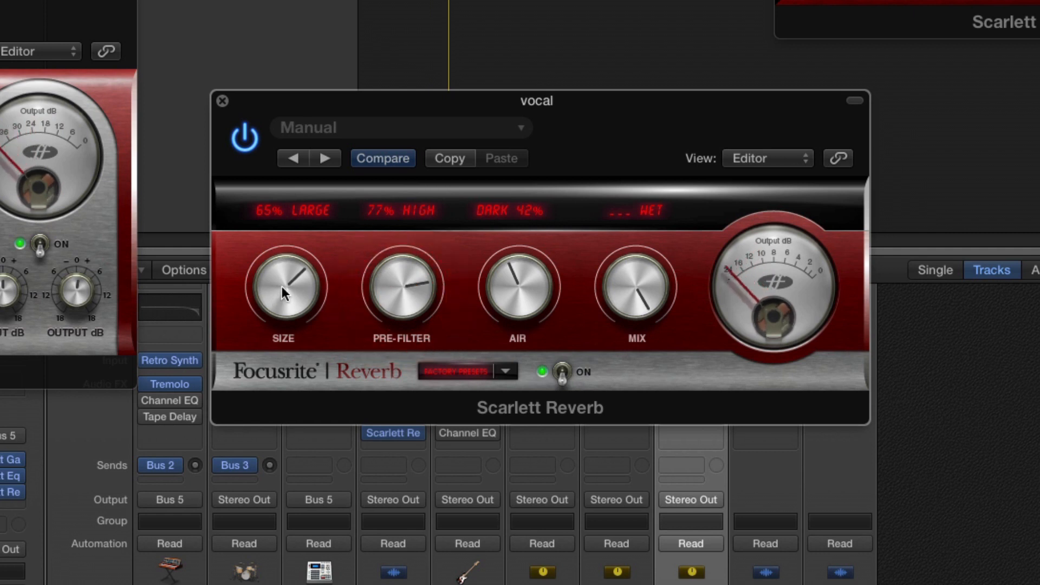
Reduce the reverb's Size to 59% Large and raise Air to 94% Bright.
{"action": "mouse_move", "coordinate": [282, 297]}
{"action": "left_mouse_down"}
{"action": "mouse_move", "coordinate": [339, 402]}
{"action": "mouse_move", "coordinate": [298, 249]}
{"action": "mouse_move", "coordinate": [301, 292]}
{"action": "left_mouse_up"}
{"action": "left_click_drag", "start_coordinate": [523, 291], "coordinate": [509, 249]}
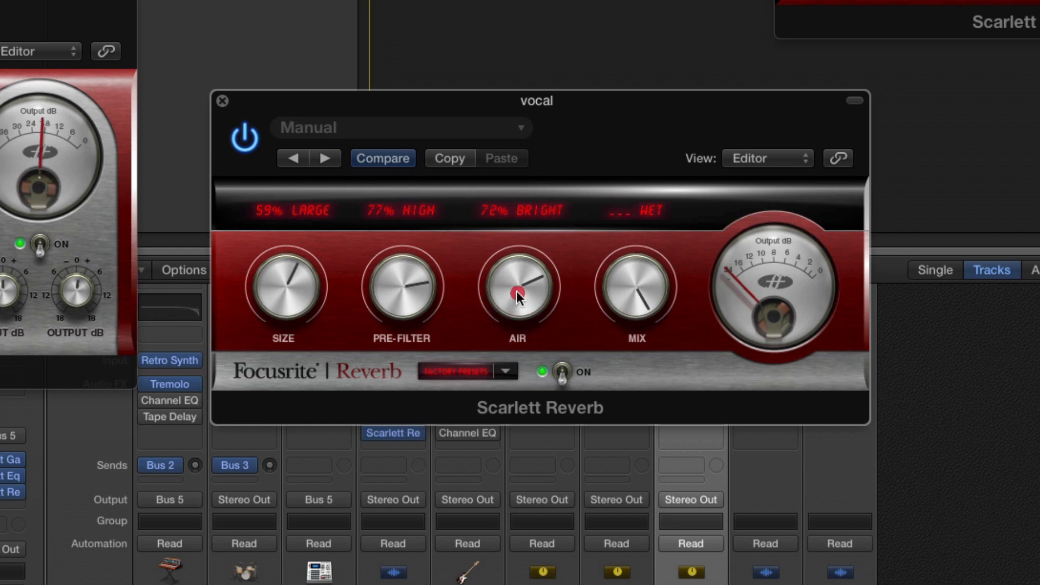
{"action": "left_click_drag", "start_coordinate": [516, 291], "coordinate": [515, 248]}
Sweep Air between dark and fully Bright with the Pre-Filter at Low-High, then set the Pre-Filter to 78% High.
{"action": "left_click_drag", "start_coordinate": [411, 282], "coordinate": [425, 340]}
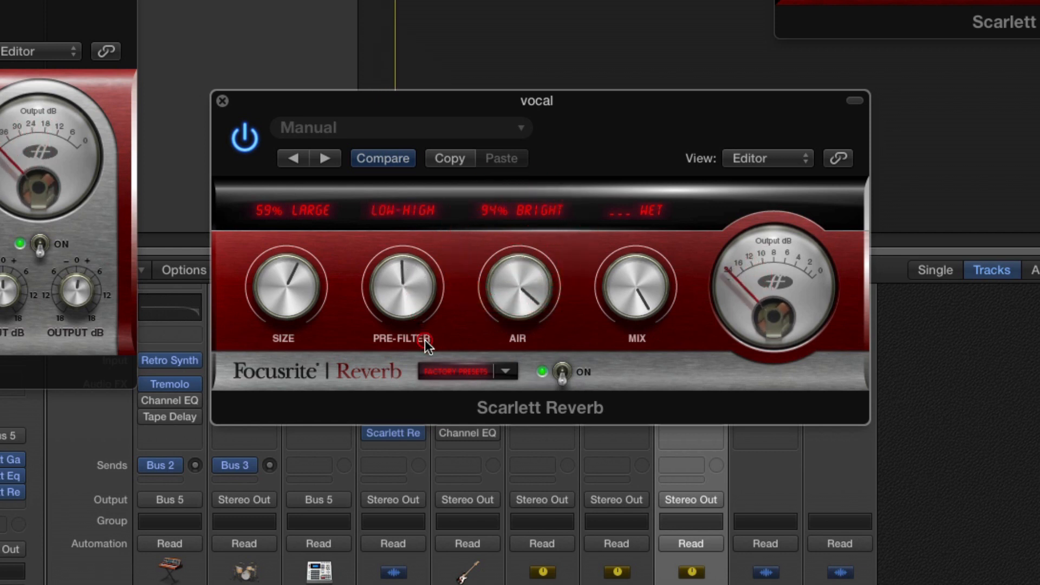
{"action": "left_click", "coordinate": [516, 293]}
{"action": "left_click_drag", "start_coordinate": [516, 292], "coordinate": [547, 405]}
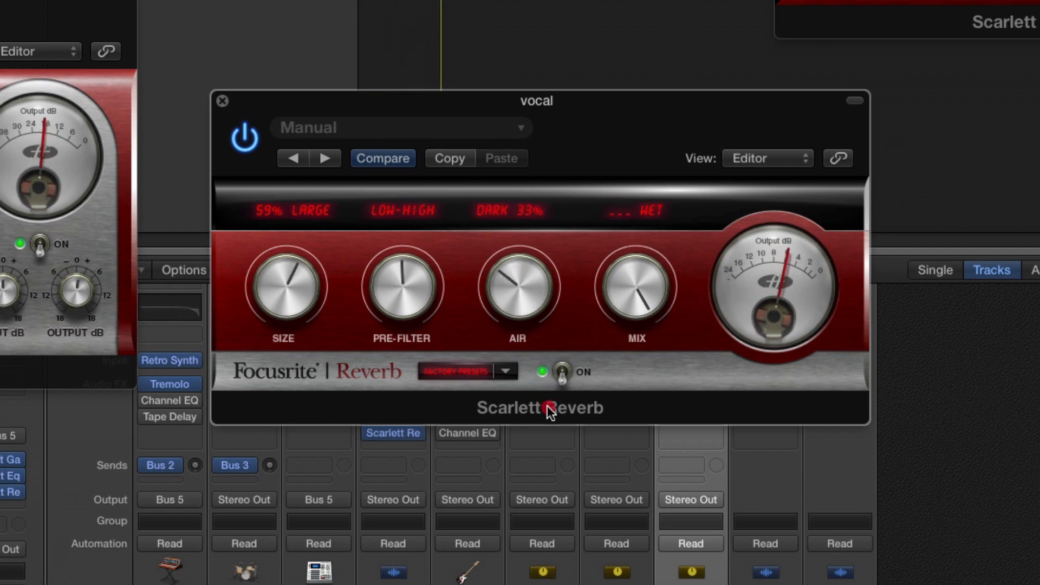
{"action": "left_click_drag", "start_coordinate": [572, 460], "coordinate": [569, 452]}
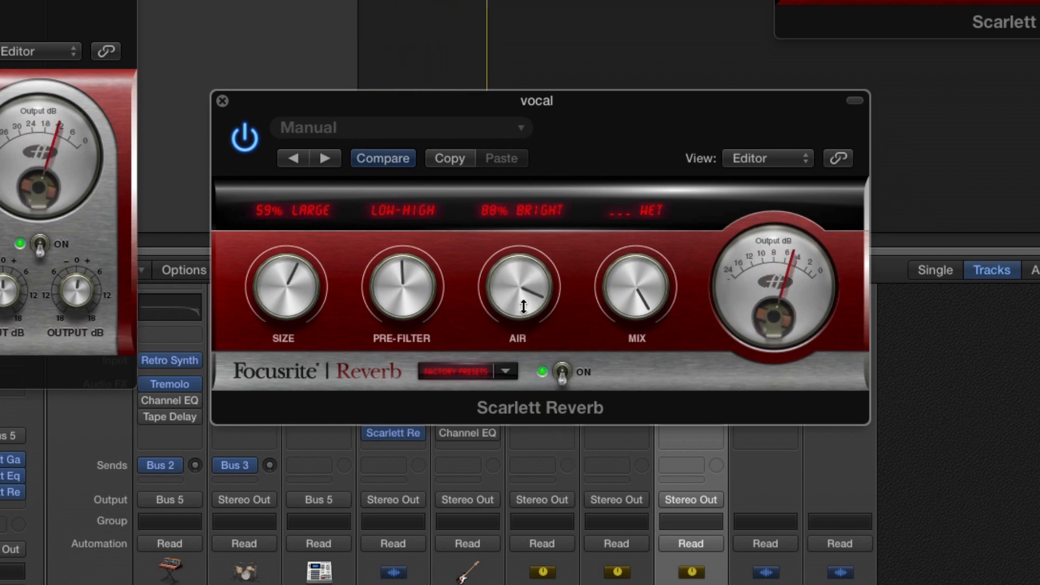
{"action": "mouse_move", "coordinate": [411, 288]}
{"action": "left_mouse_down"}
{"action": "mouse_move", "coordinate": [409, 236]}
{"action": "mouse_move", "coordinate": [412, 278]}
{"action": "left_mouse_up"}
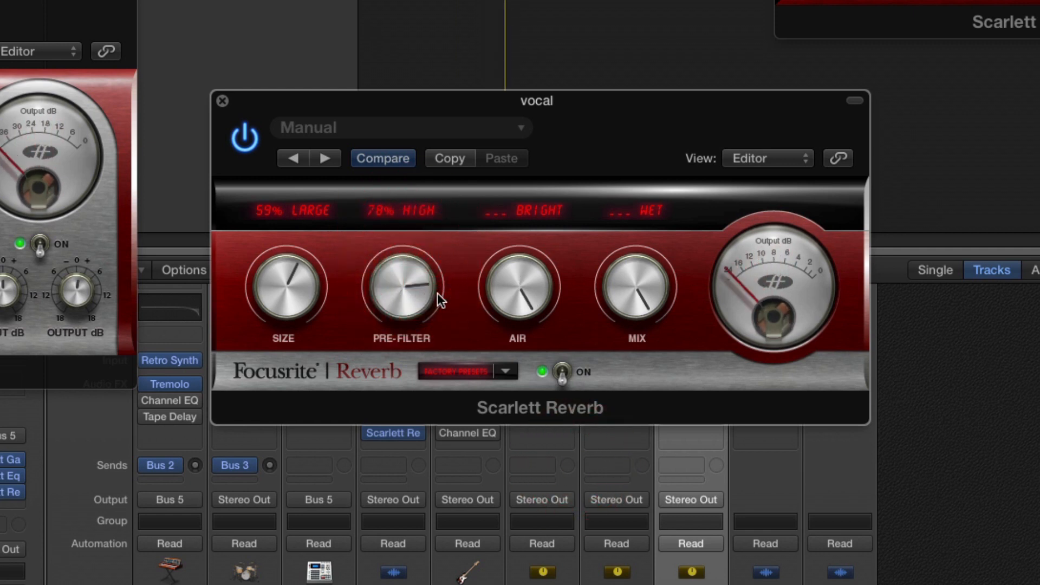
Set the reverb's Air to 52% Bright, Pre-Filter to 80% High and Mix to Dry 49%.
{"action": "left_click_drag", "start_coordinate": [506, 290], "coordinate": [525, 378]}
{"action": "left_click_drag", "start_coordinate": [399, 297], "coordinate": [400, 294]}
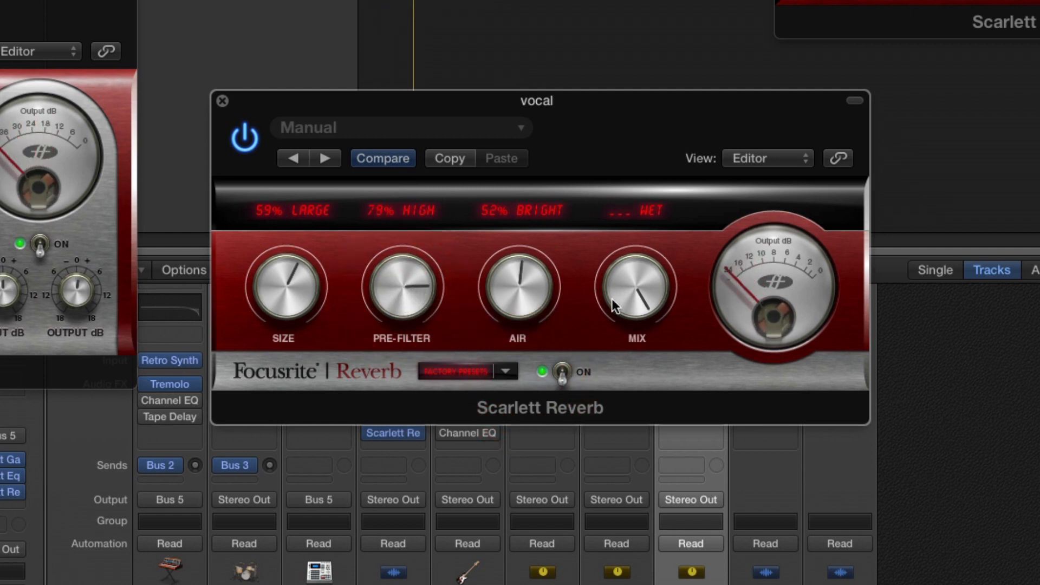
{"action": "left_click_drag", "start_coordinate": [623, 291], "coordinate": [628, 332]}
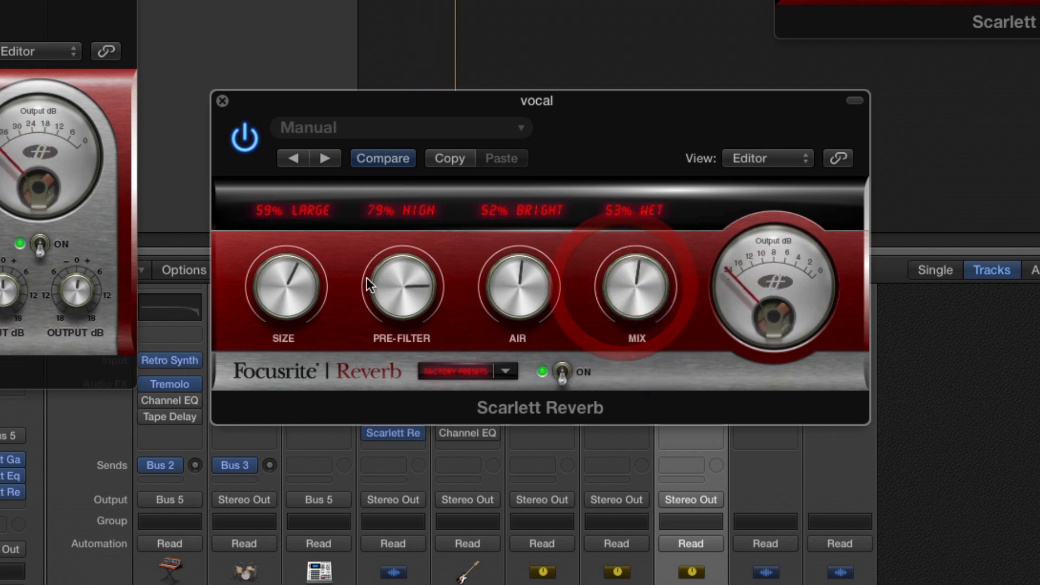
{"action": "left_click_drag", "start_coordinate": [410, 286], "coordinate": [411, 287]}
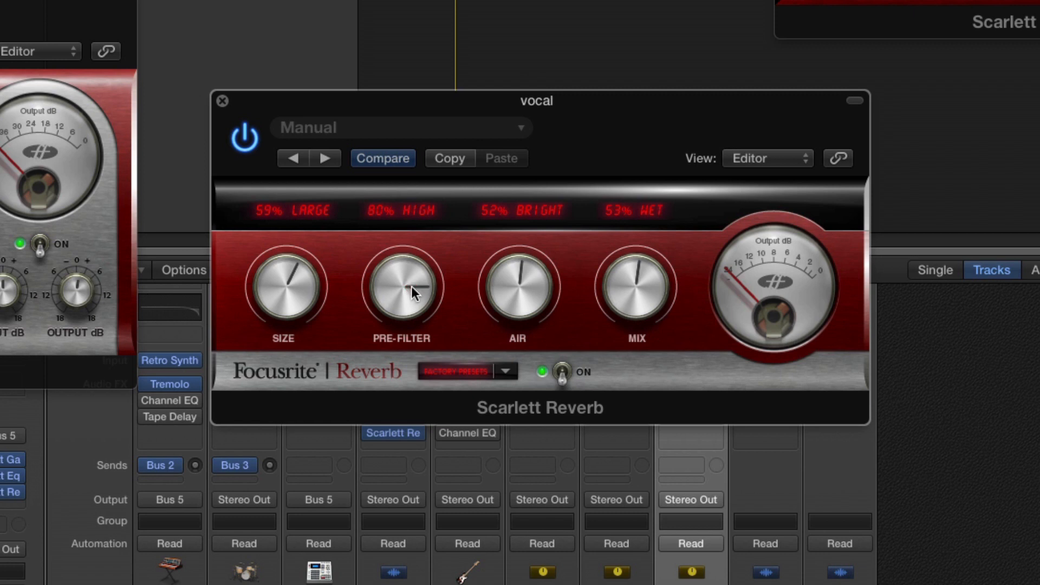
{"action": "left_click", "coordinate": [613, 293]}
{"action": "left_click_drag", "start_coordinate": [627, 281], "coordinate": [625, 282]}
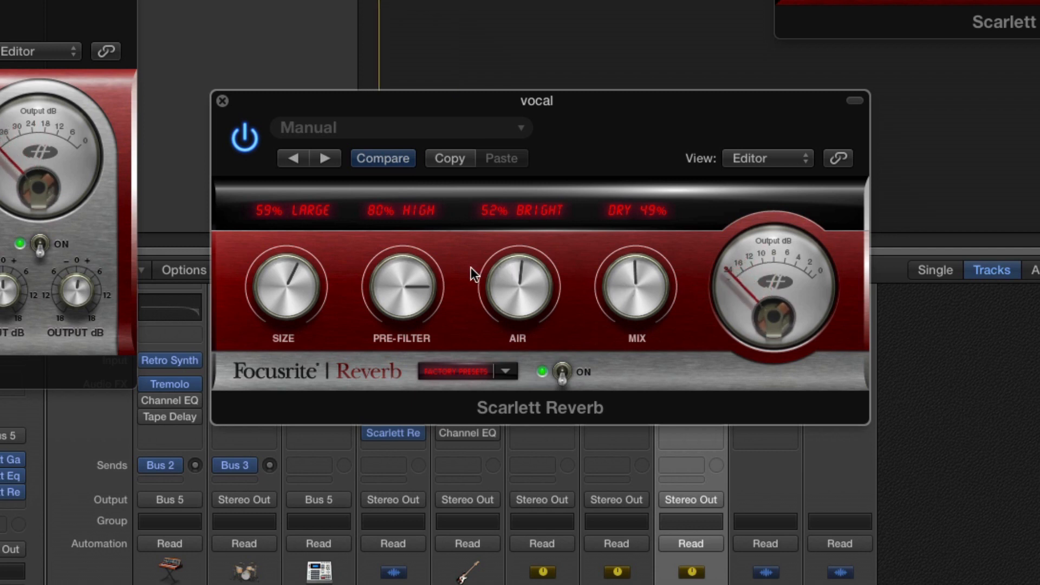
{"action": "left_click", "coordinate": [624, 290]}
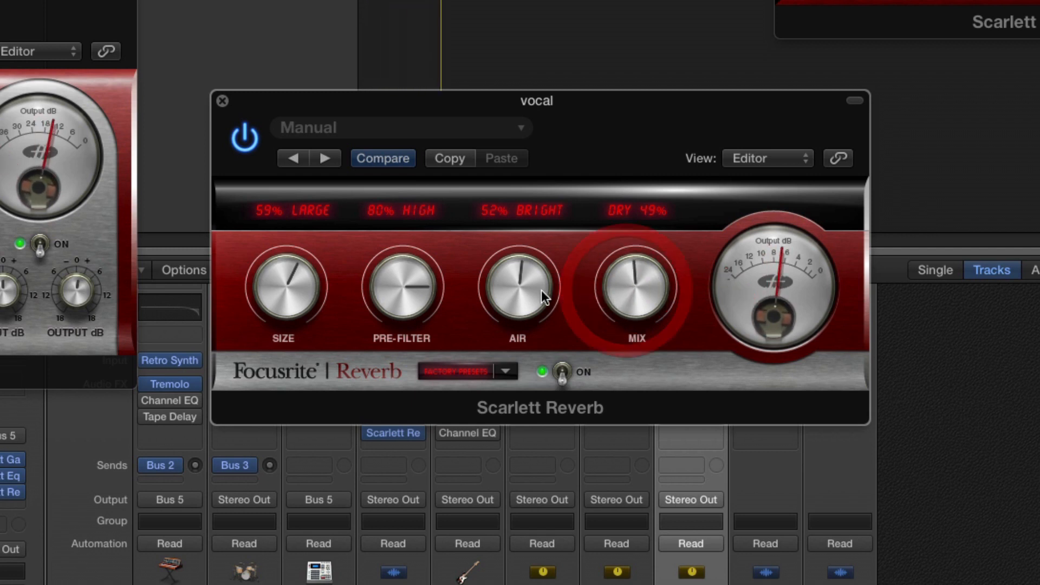
Darken the vocal reverb by setting Air to Dark 28%, Pre-Filter to Low .5% and Mix to Dry 42%.
{"action": "left_click_drag", "start_coordinate": [541, 291], "coordinate": [545, 355]}
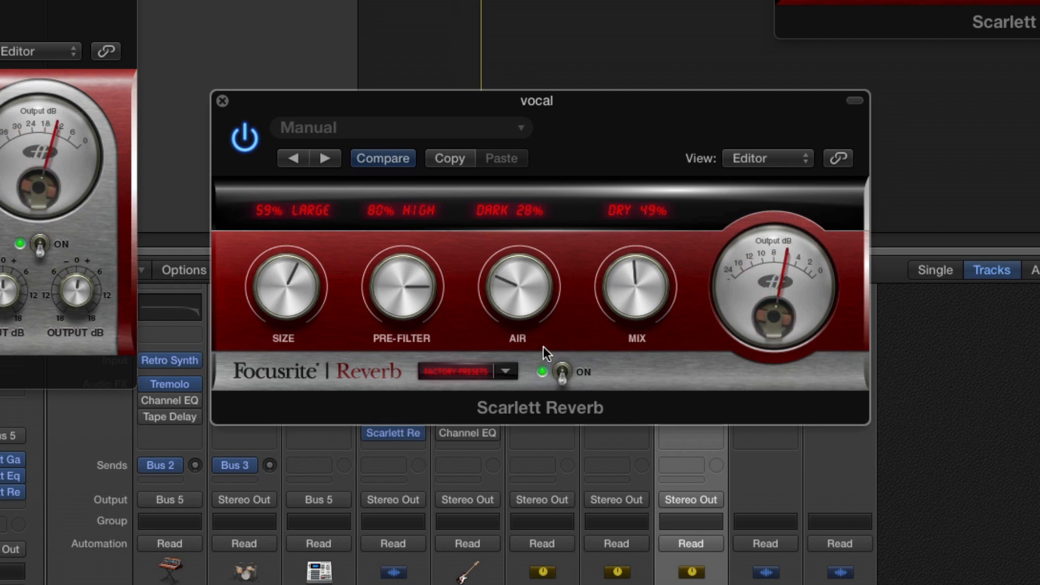
{"action": "left_click_drag", "start_coordinate": [395, 271], "coordinate": [467, 421]}
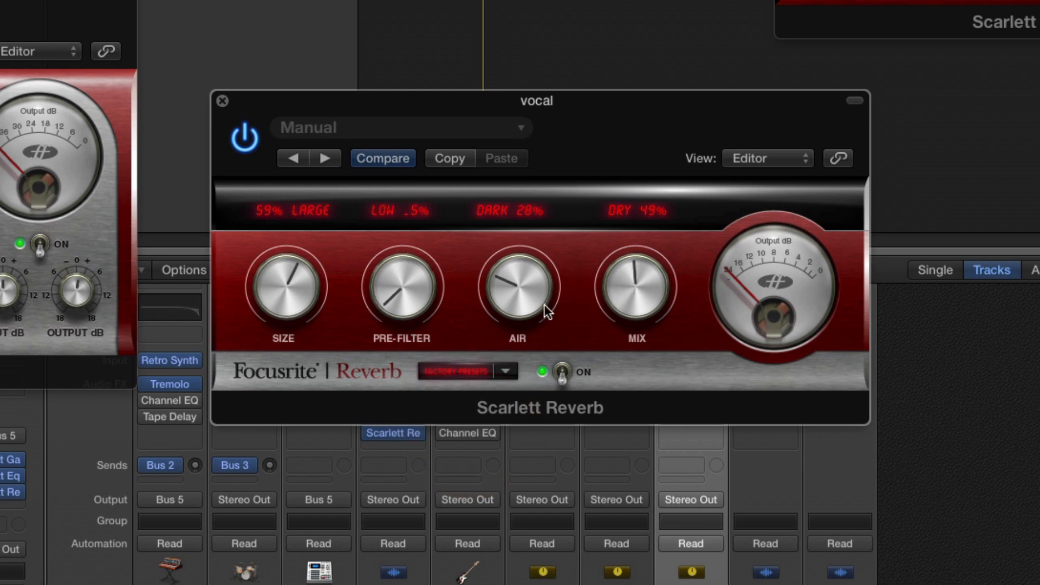
{"action": "left_click_drag", "start_coordinate": [628, 292], "coordinate": [647, 364]}
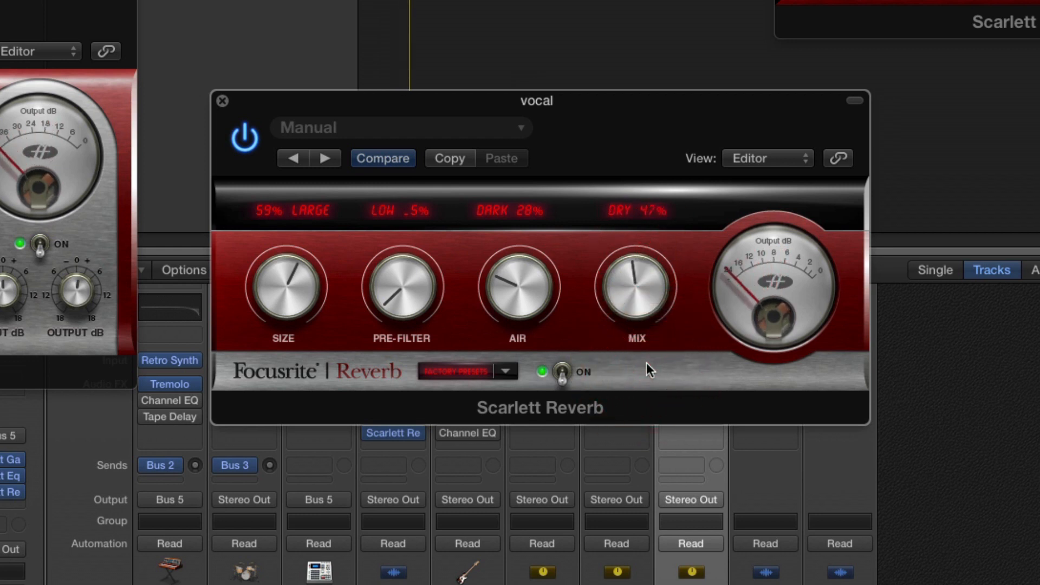
{"action": "mouse_move", "coordinate": [654, 285]}
{"action": "left_mouse_down"}
{"action": "mouse_move", "coordinate": [654, 296]}
{"action": "mouse_move", "coordinate": [638, 288]}
{"action": "left_mouse_up"}
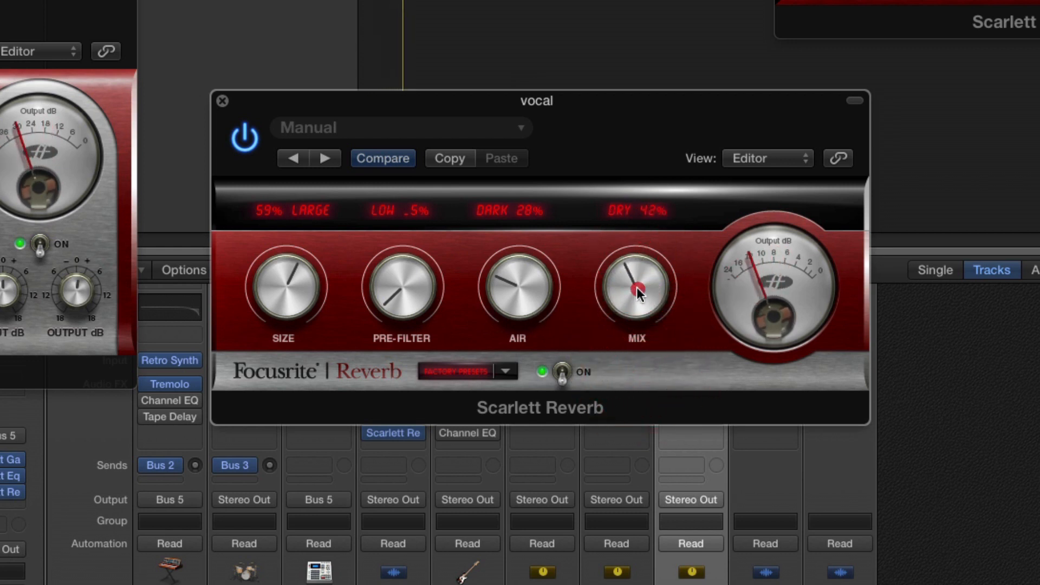
Set the reverb's Size to 57% Large, Air to 58% Bright, Mix to Dry 44% and Pre-Filter to 75% High.
{"action": "left_click_drag", "start_coordinate": [269, 265], "coordinate": [280, 274]}
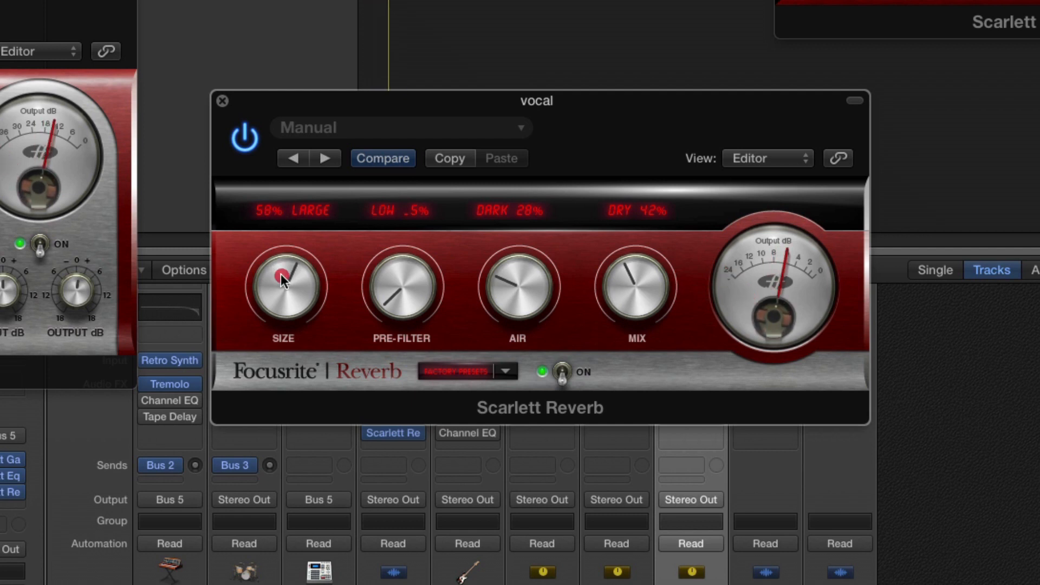
{"action": "left_click_drag", "start_coordinate": [610, 284], "coordinate": [615, 288]}
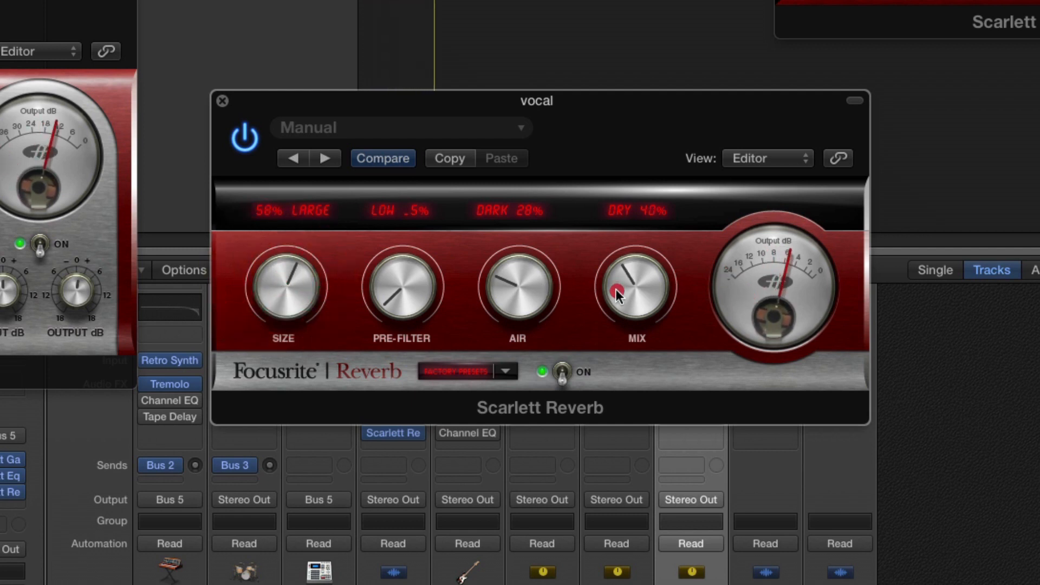
{"action": "left_click_drag", "start_coordinate": [541, 267], "coordinate": [528, 223]}
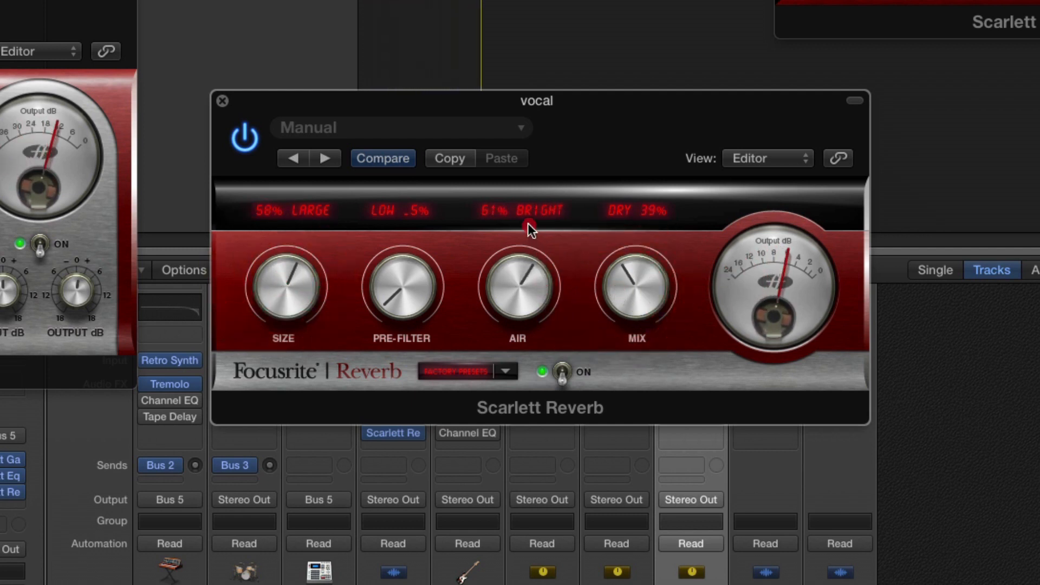
{"action": "left_click_drag", "start_coordinate": [304, 287], "coordinate": [304, 284]}
{"action": "left_click_drag", "start_coordinate": [635, 288], "coordinate": [635, 285]}
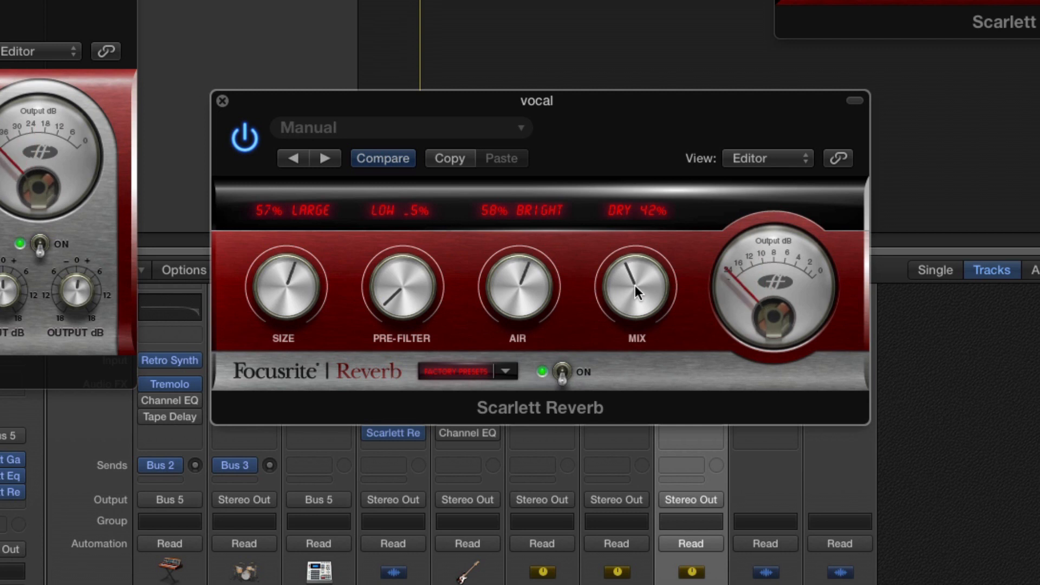
{"action": "left_click_drag", "start_coordinate": [634, 285], "coordinate": [636, 282]}
{"action": "left_click_drag", "start_coordinate": [395, 300], "coordinate": [386, 163]}
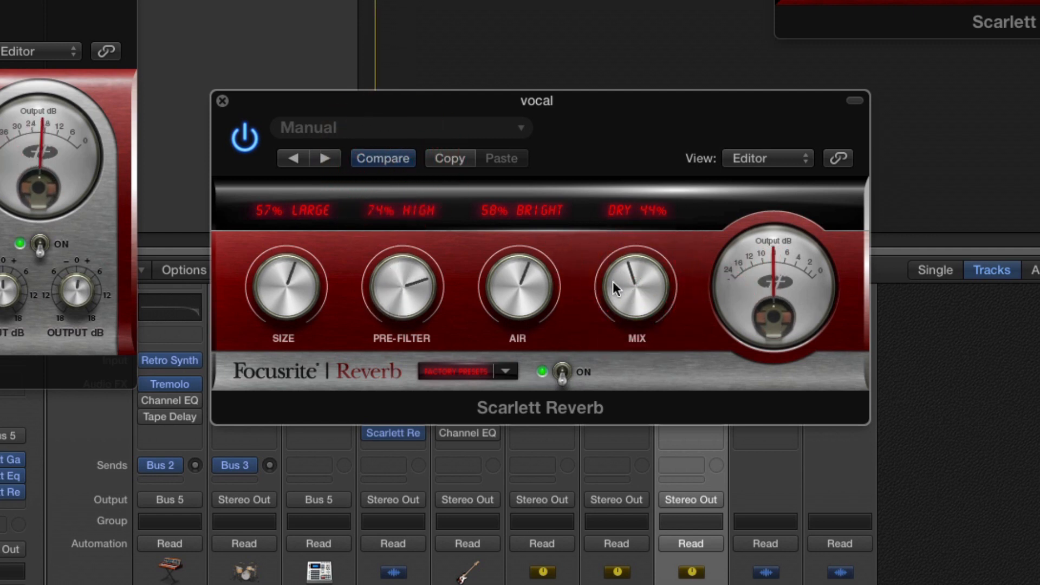
{"action": "left_click_drag", "start_coordinate": [428, 290], "coordinate": [407, 287]}
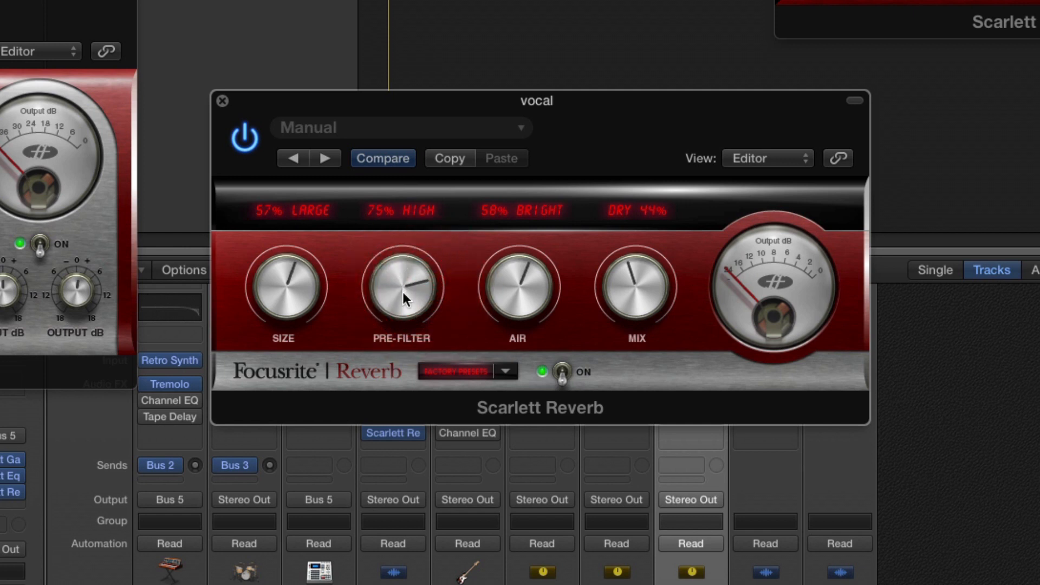
Refine the vocal reverb to Size 60% Large, Air Dark 37% and Mix Dry 49%.
{"action": "left_click_drag", "start_coordinate": [624, 296], "coordinate": [628, 279]}
{"action": "mouse_move", "coordinate": [507, 285]}
{"action": "left_mouse_down"}
{"action": "mouse_move", "coordinate": [518, 265]}
{"action": "mouse_move", "coordinate": [515, 293]}
{"action": "left_mouse_up"}
{"action": "left_click_drag", "start_coordinate": [313, 288], "coordinate": [311, 281]}
{"action": "left_click_drag", "start_coordinate": [623, 293], "coordinate": [623, 294]}
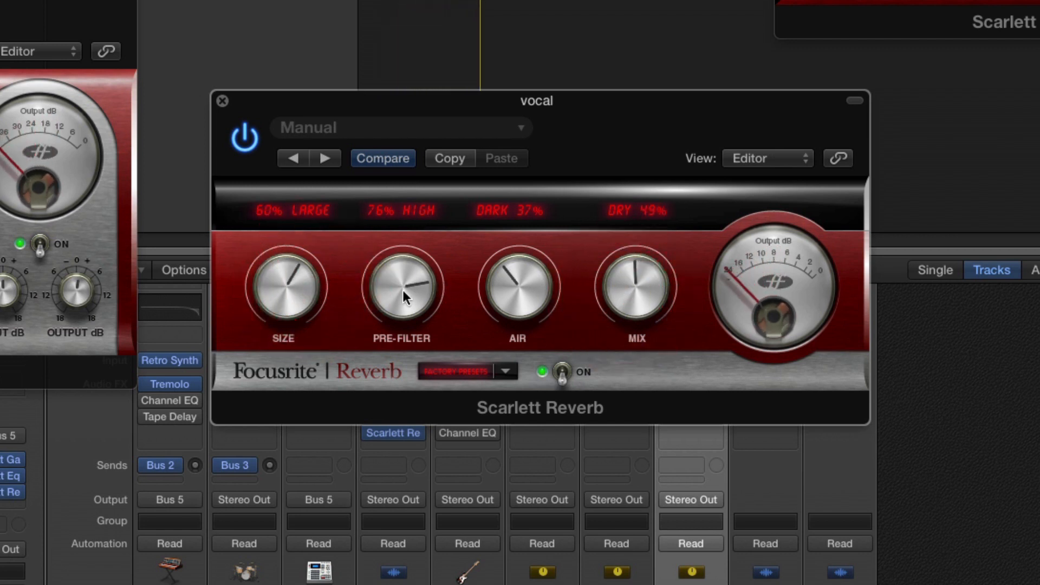
Raise the Pre-Filter to 79% High, try the Mix at Dry-Wet during playback and return it to Dry 49%.
{"action": "left_click_drag", "start_coordinate": [402, 290], "coordinate": [404, 290]}
{"action": "left_click", "coordinate": [637, 288]}
{"action": "left_click", "coordinate": [636, 288]}
{"action": "left_click", "coordinate": [643, 297]}
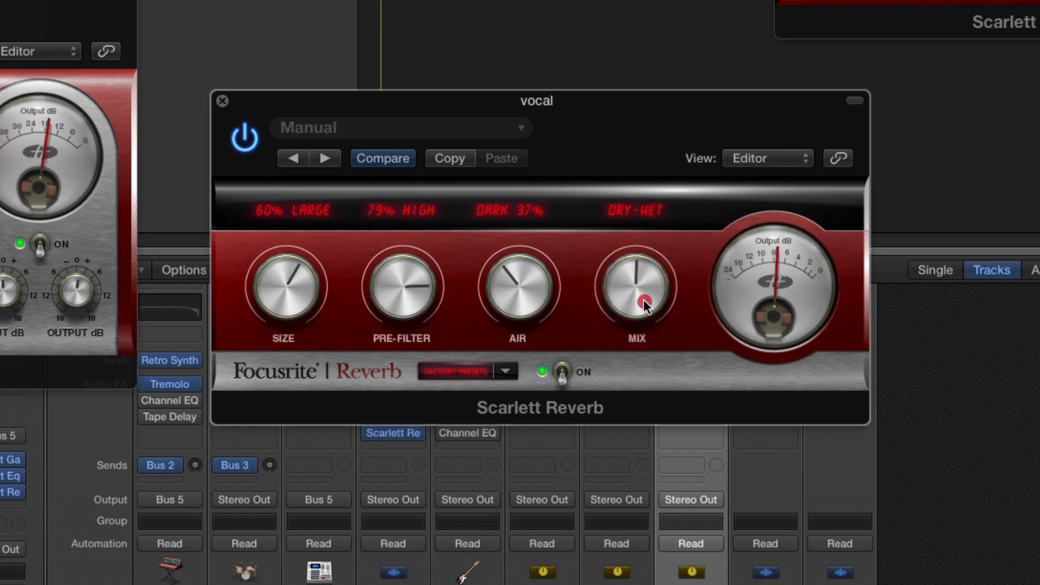
{"action": "left_click_drag", "start_coordinate": [643, 300], "coordinate": [558, 266]}
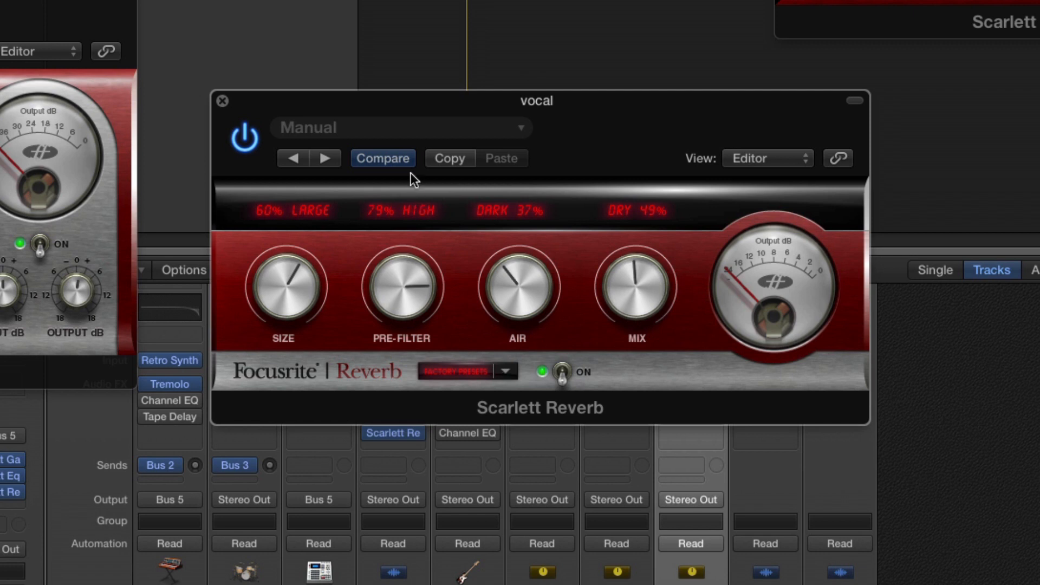
View the vocal reverb's options for loading and saving settings without choosing one.
{"action": "left_click", "coordinate": [381, 133]}
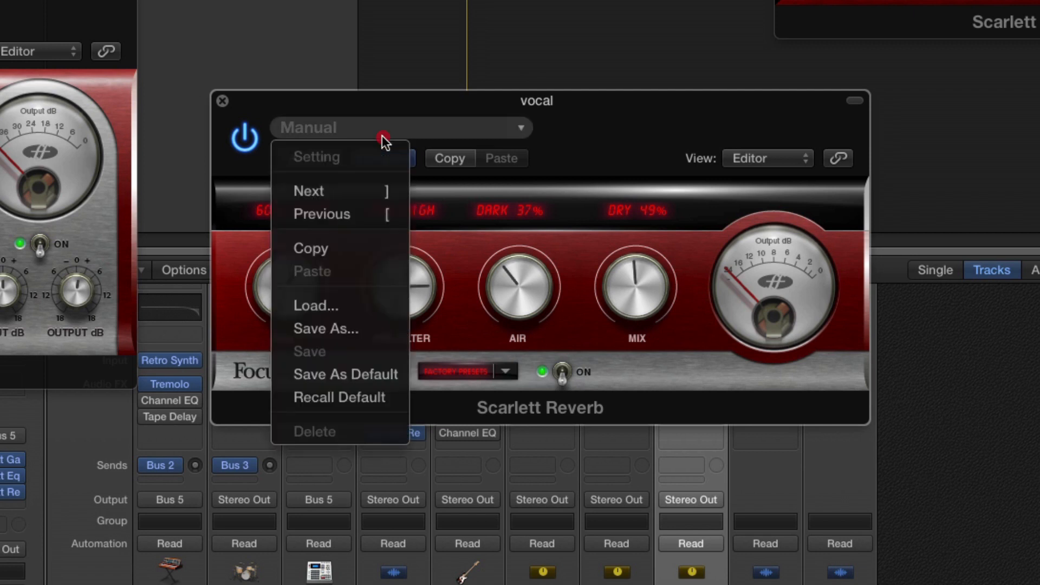
{"action": "left_click", "coordinate": [582, 121]}
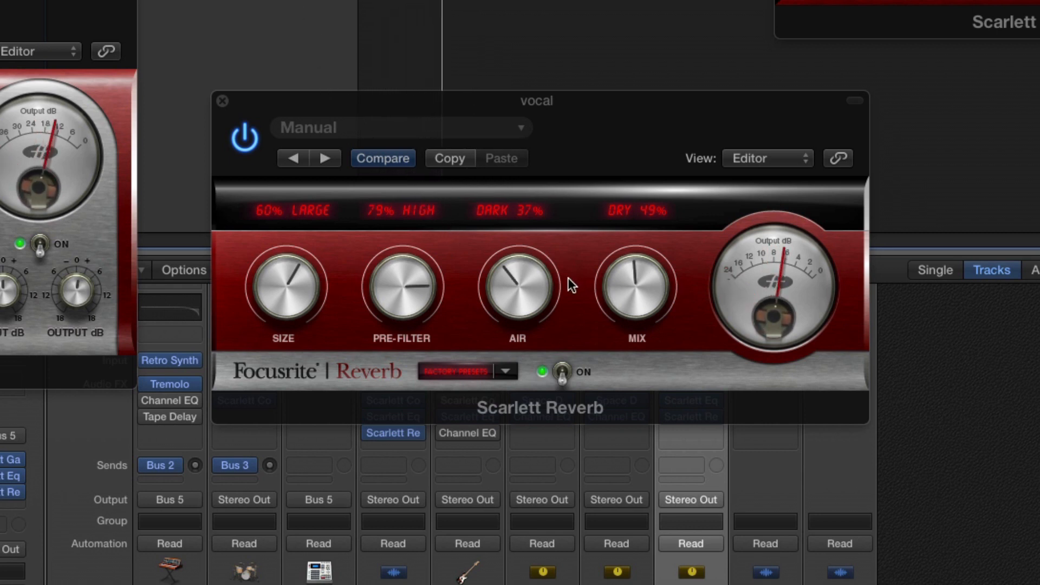
Set the vocal reverb's Air to Dark 49% and lower its Pre-Filter slightly during playback.
{"action": "left_click_drag", "start_coordinate": [528, 282], "coordinate": [528, 259]}
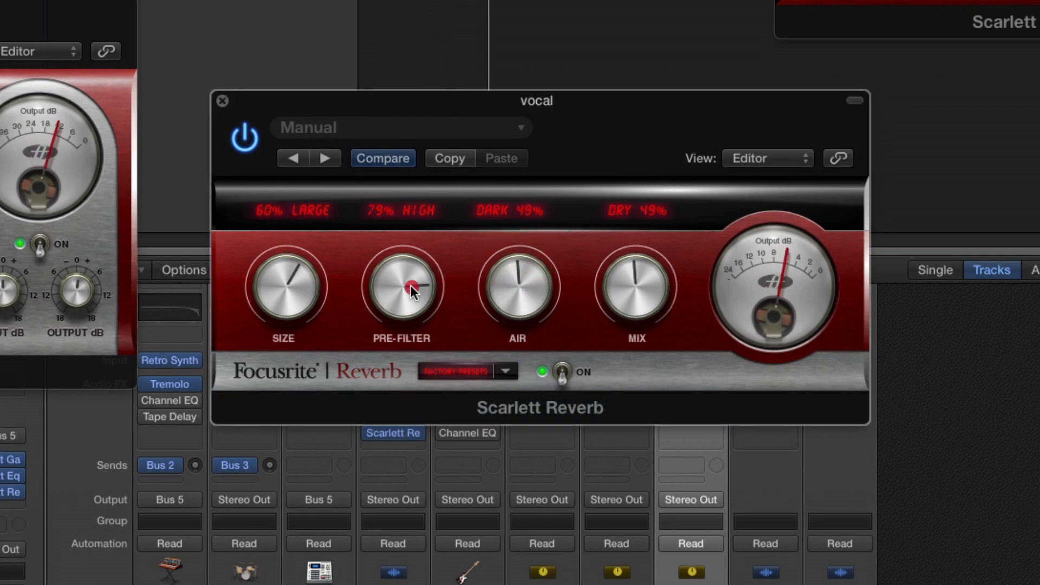
{"action": "left_click_drag", "start_coordinate": [413, 287], "coordinate": [410, 292]}
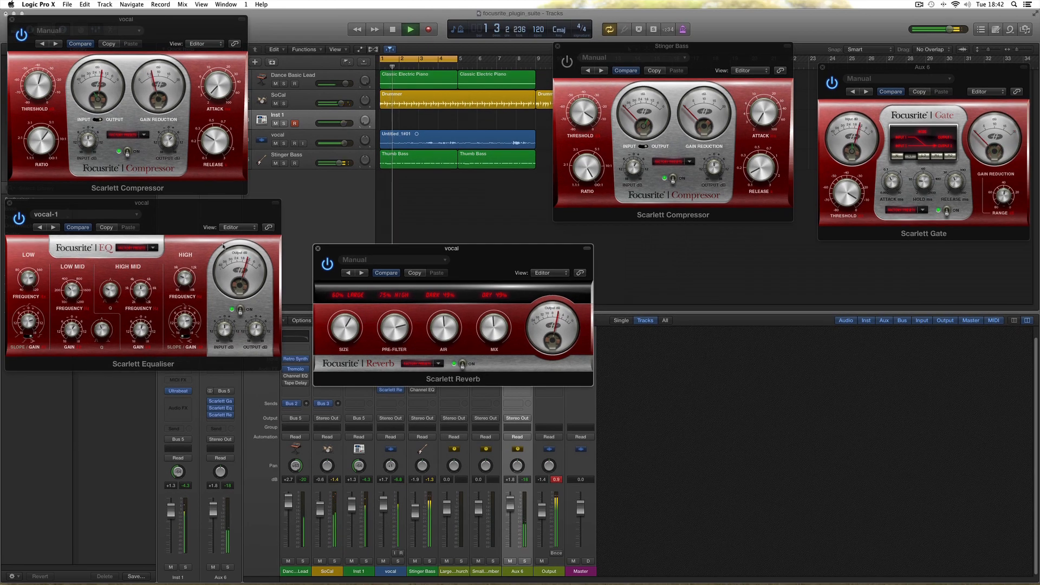
Fine-tune the vocal compressor's Threshold, input level and Release while the mix plays.
{"action": "left_click_drag", "start_coordinate": [44, 87], "coordinate": [44, 93]}
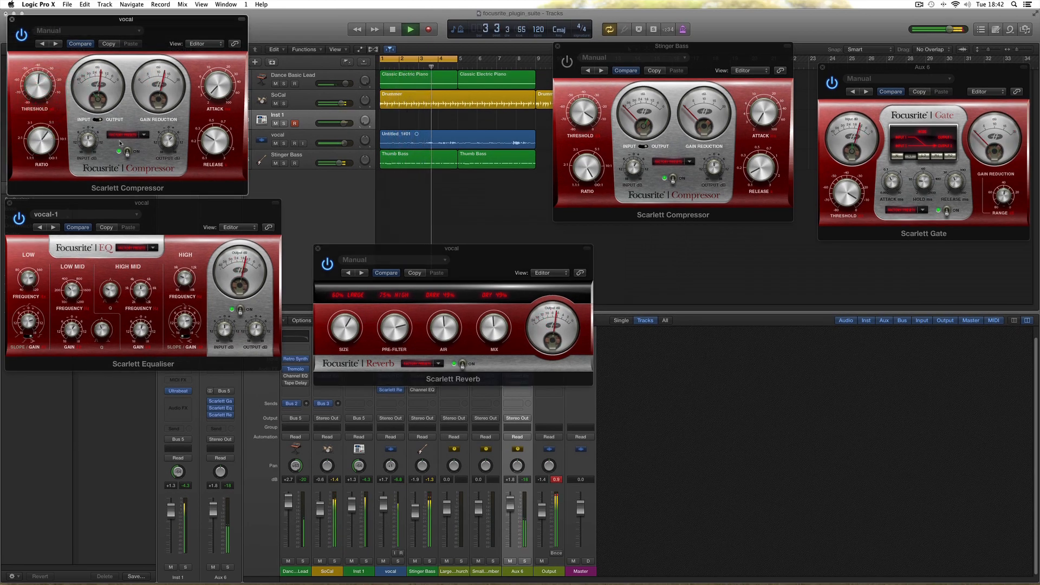
{"action": "left_click", "coordinate": [90, 141]}
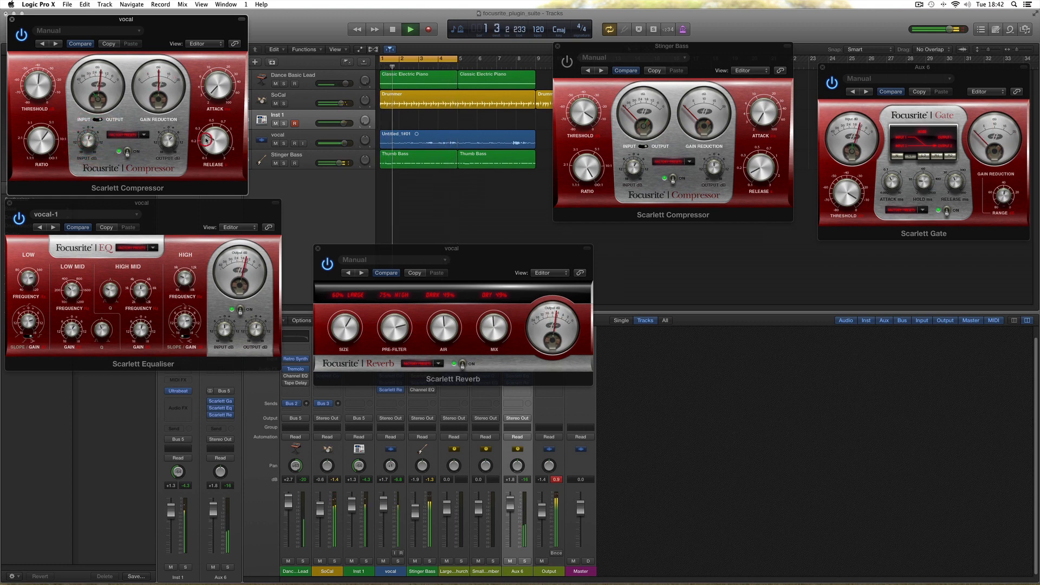
{"action": "left_click", "coordinate": [170, 142]}
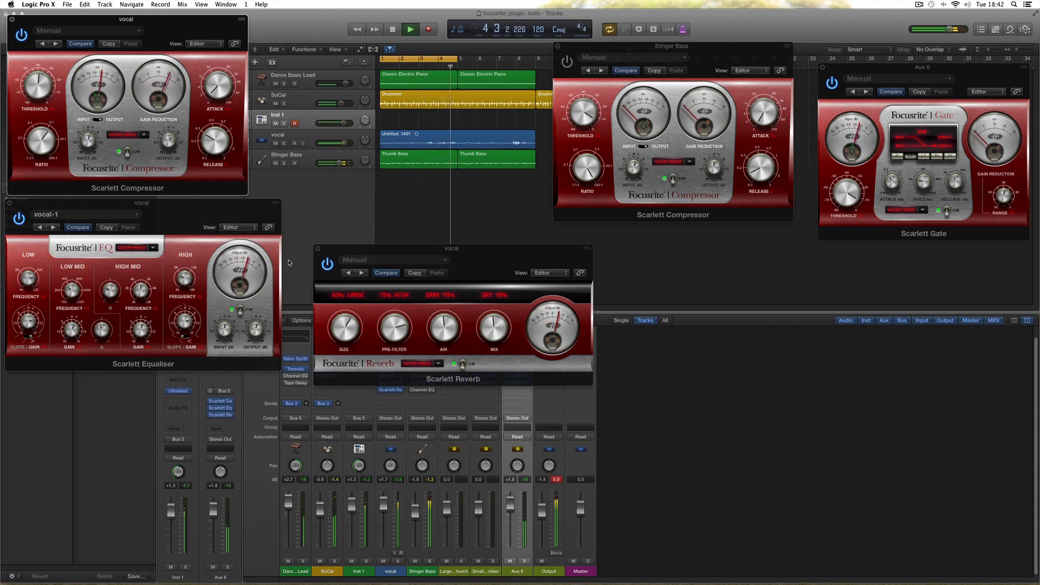
Fine-tune the High band's frequency and gain on the vocal equaliser during playback and stop the song.
{"action": "left_click", "coordinate": [198, 323]}
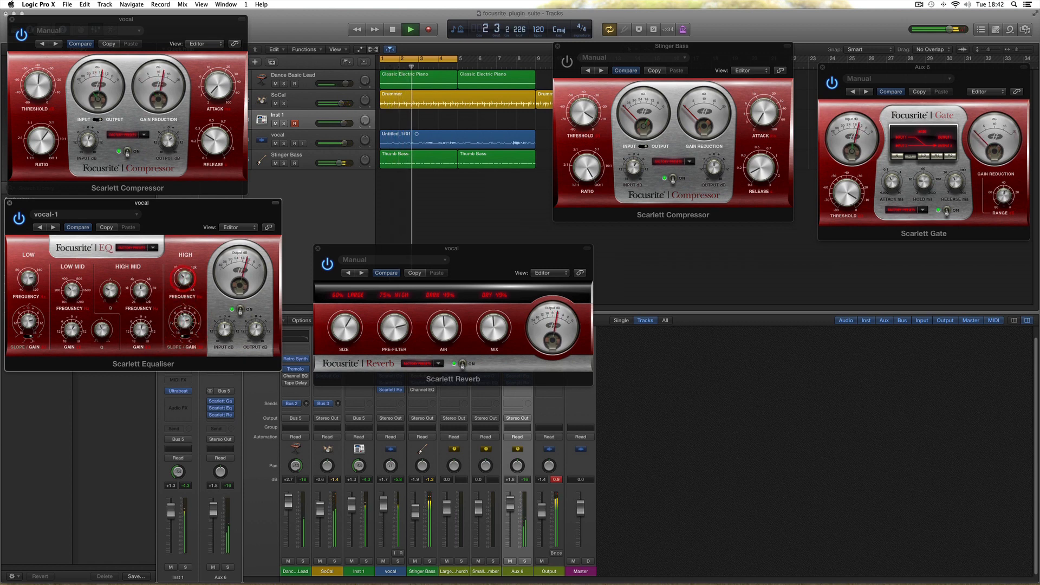
{"action": "left_click", "coordinate": [182, 321]}
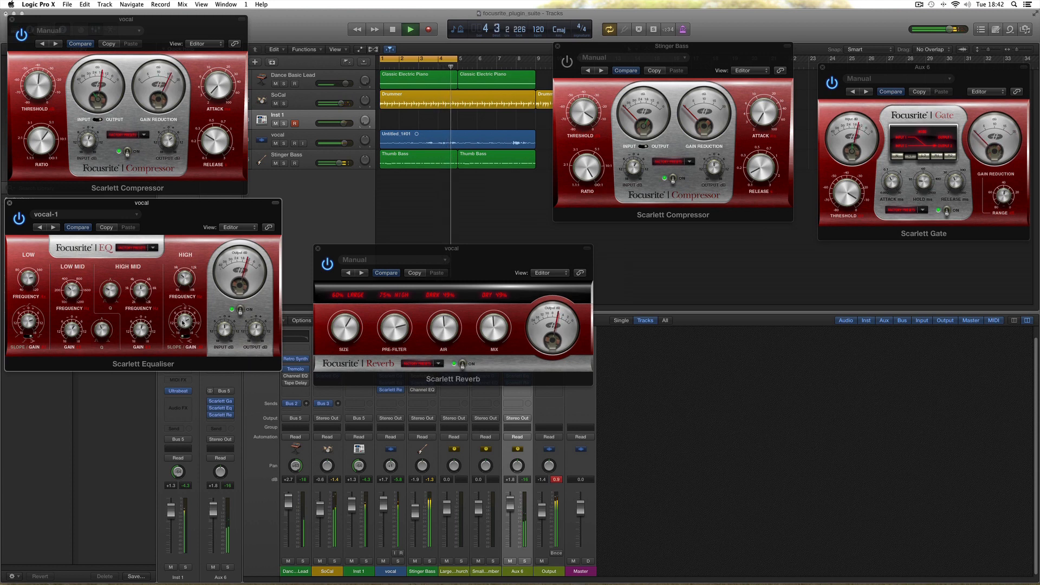
{"action": "key", "text": "space"}
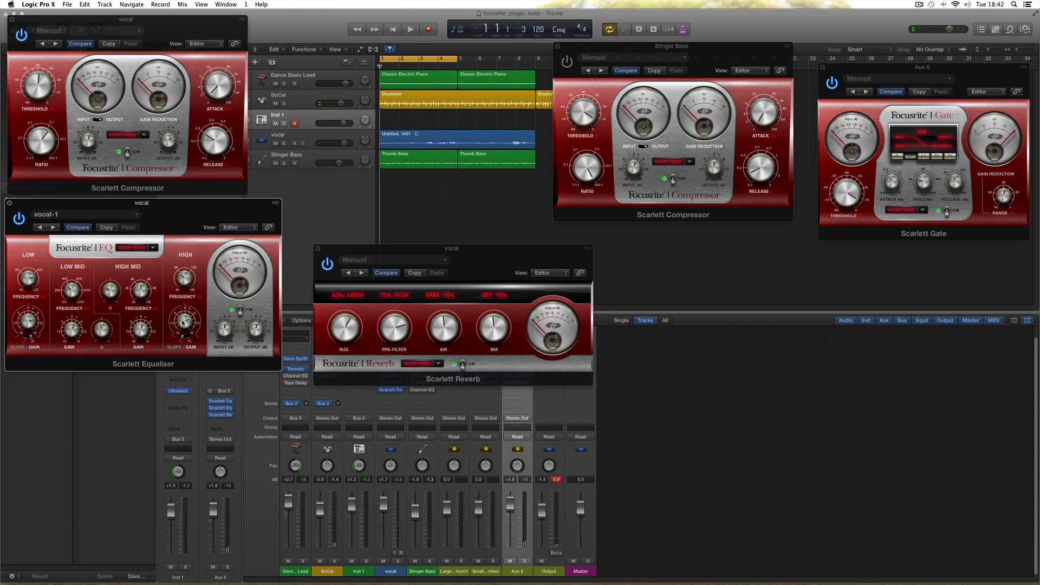